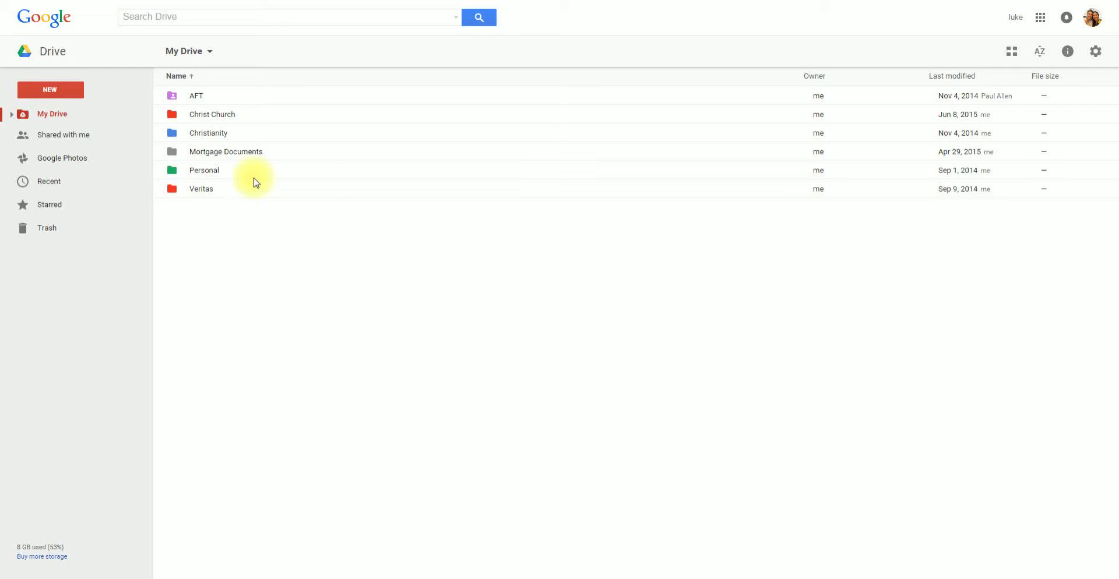
Create a new Google Sheets spreadsheet inside the Veritas folder
double_click(201, 190)
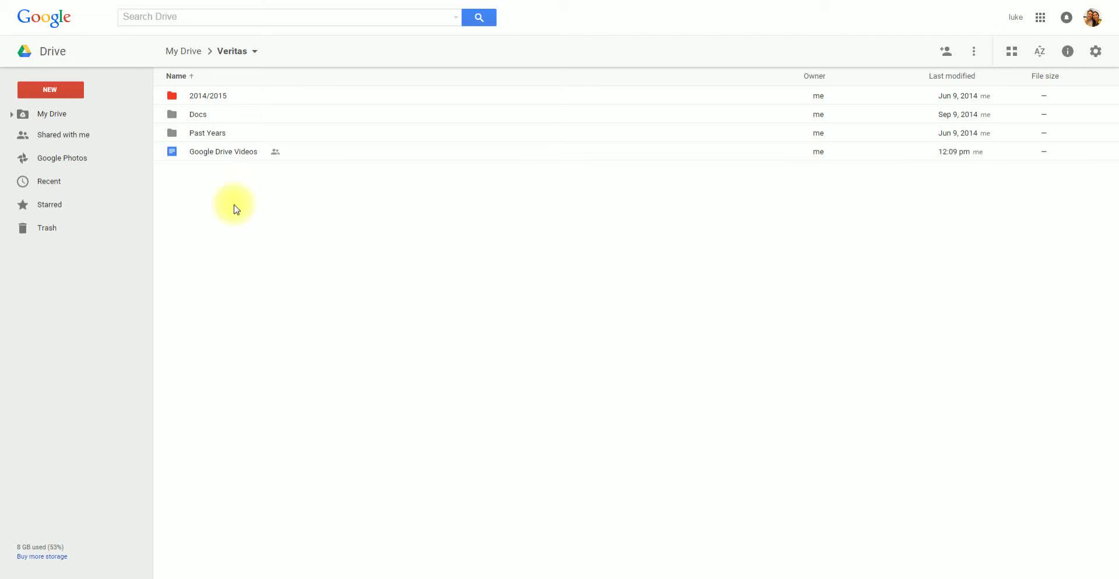
click(62, 91)
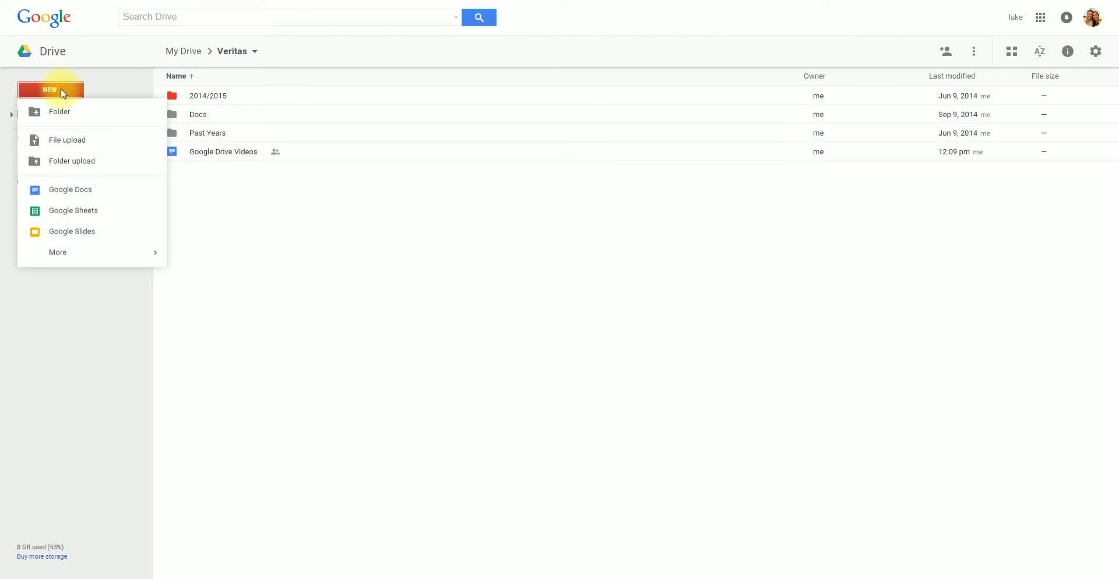
click(77, 210)
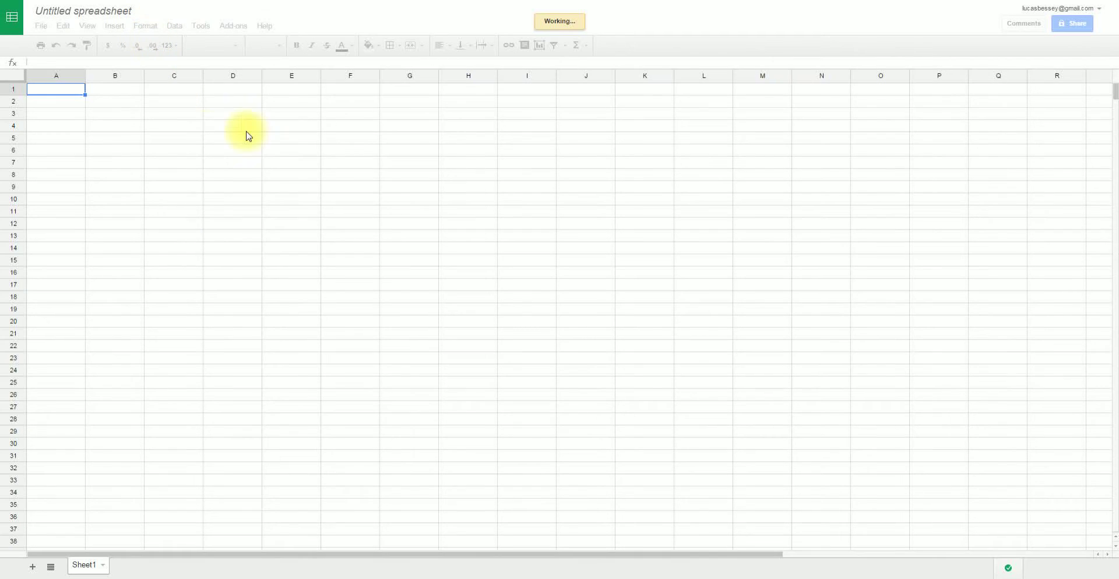
Rename the untitled spreadsheet as "Test Sheet"
click(74, 13)
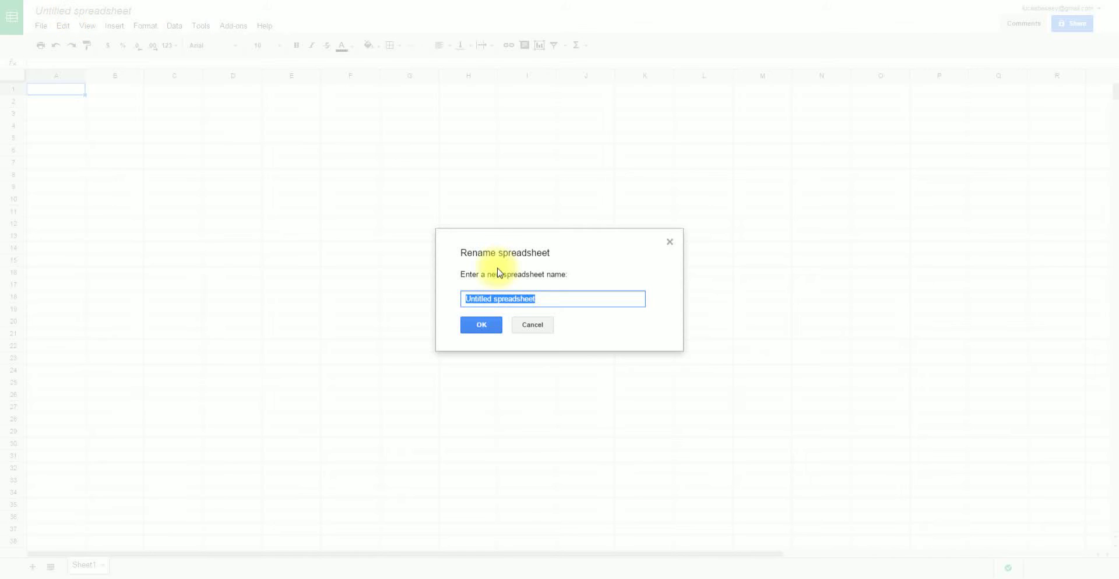
text(Test Sheet)
key(Return)
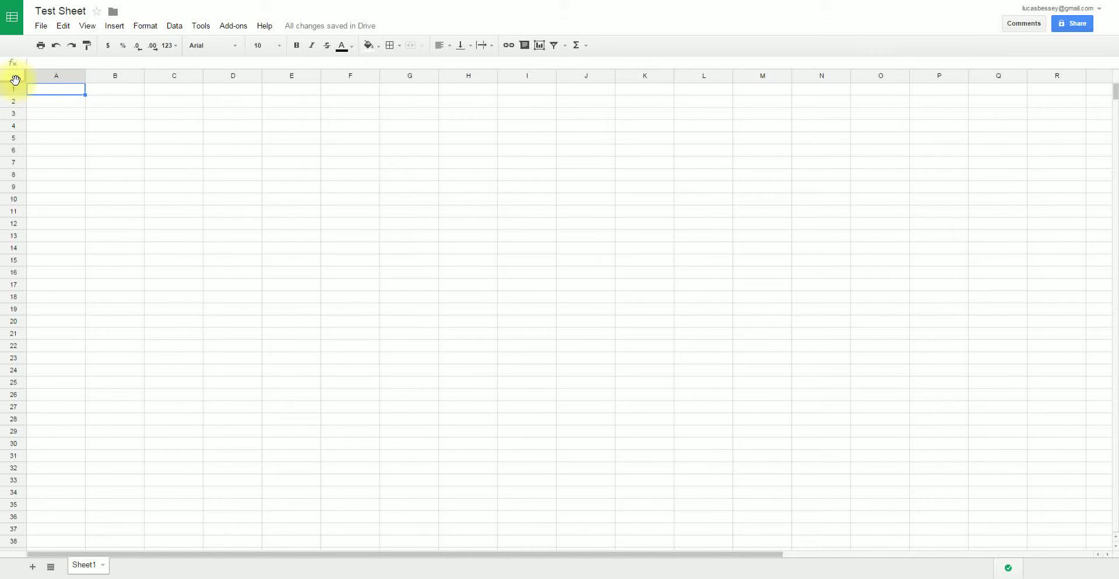
Enter the column headers "Names" in A1 and "Function" in B1
click(78, 96)
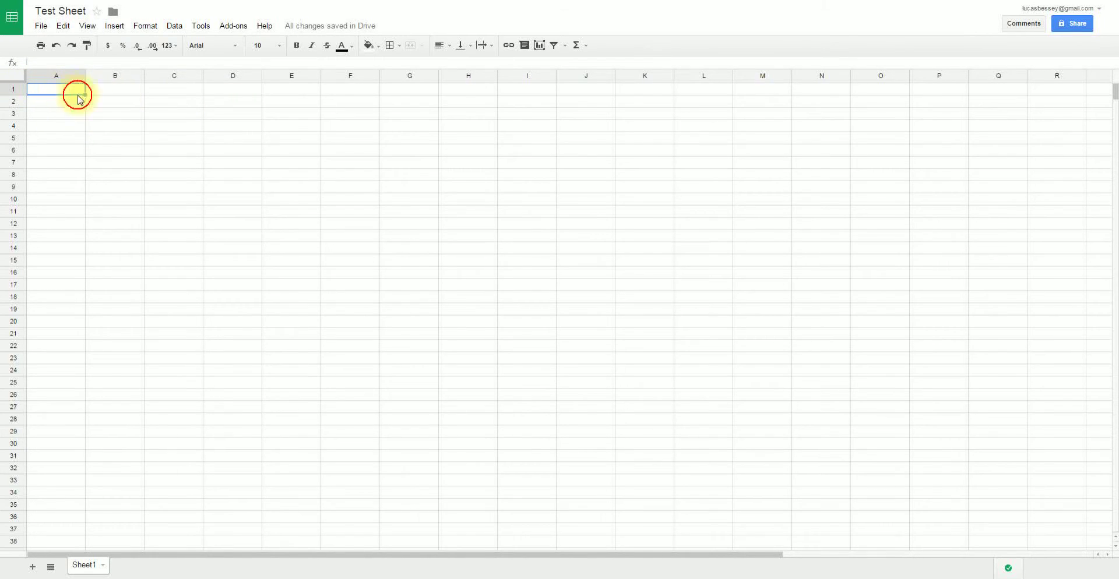
text(Names)
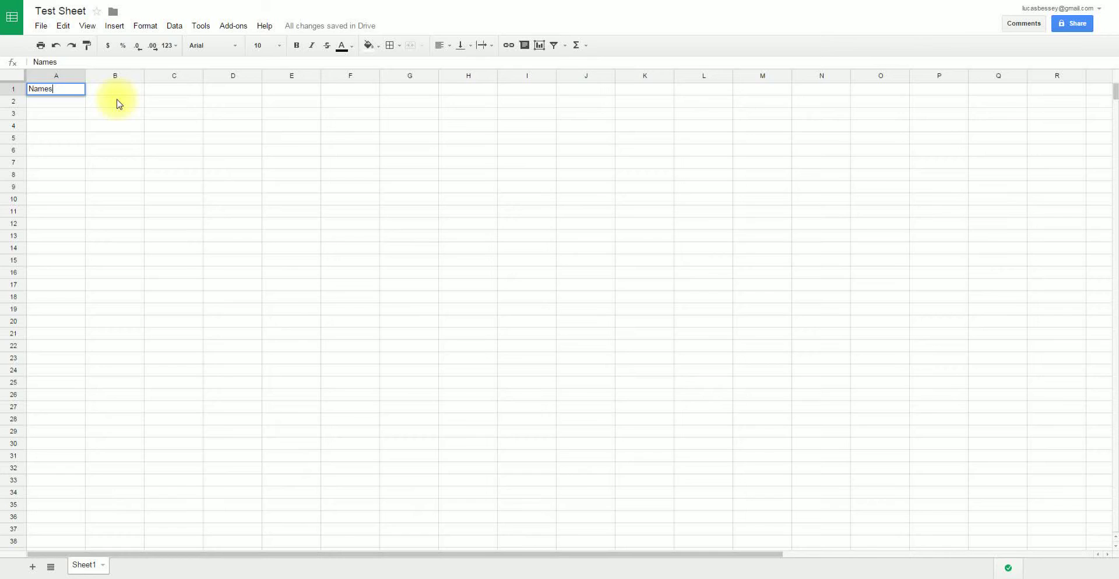
key(Tab)
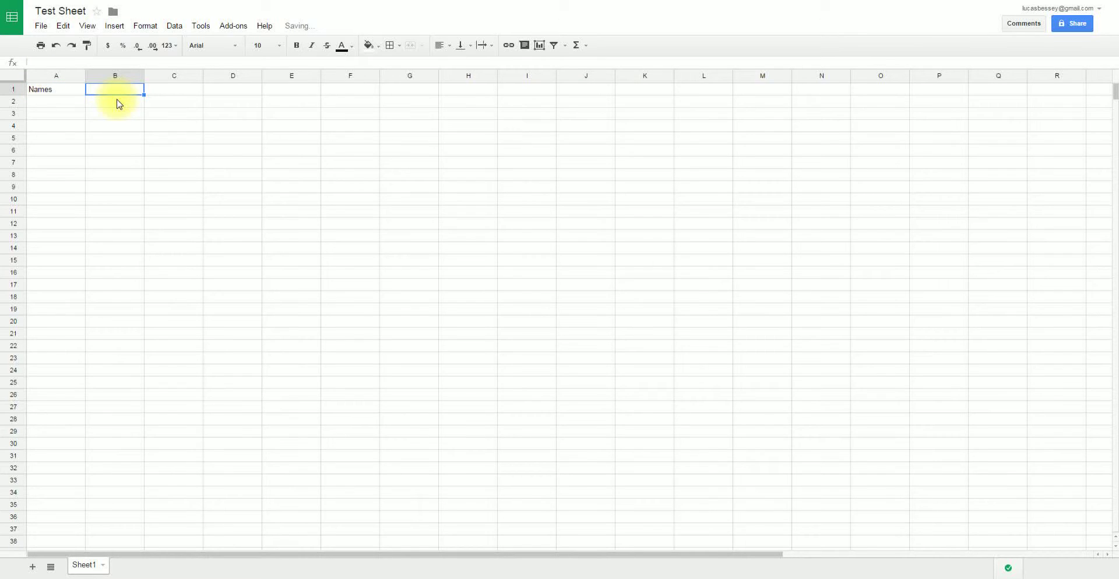
text(Functio)
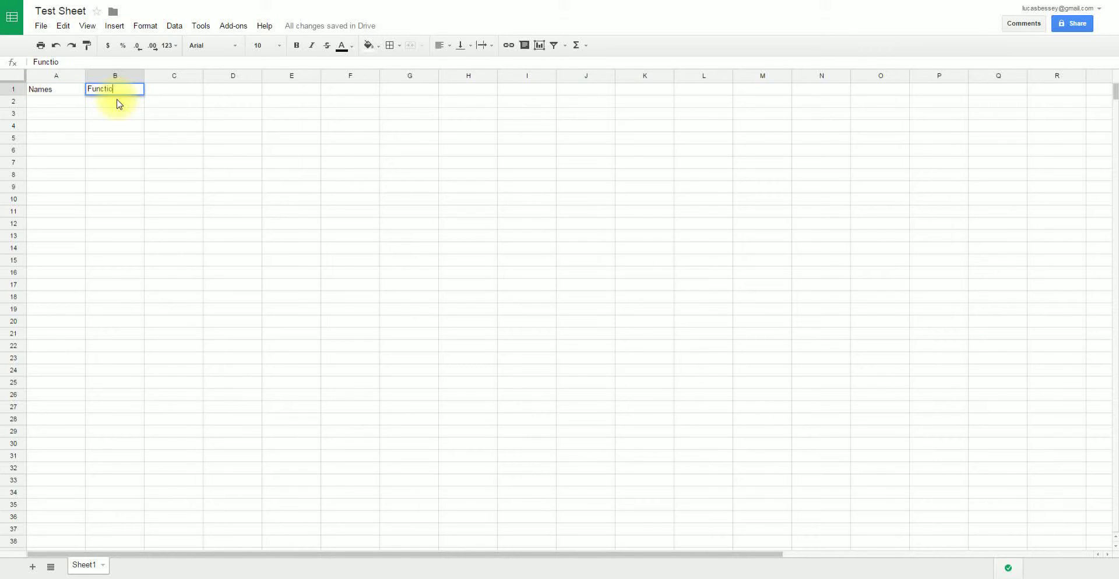
key(ctrl+a)
key(BackSpace)
text(Function)
key(Return)
List Student 1, Student 2 and Student 3 in cells A2 to A4 below the Names header
text(Student 1)
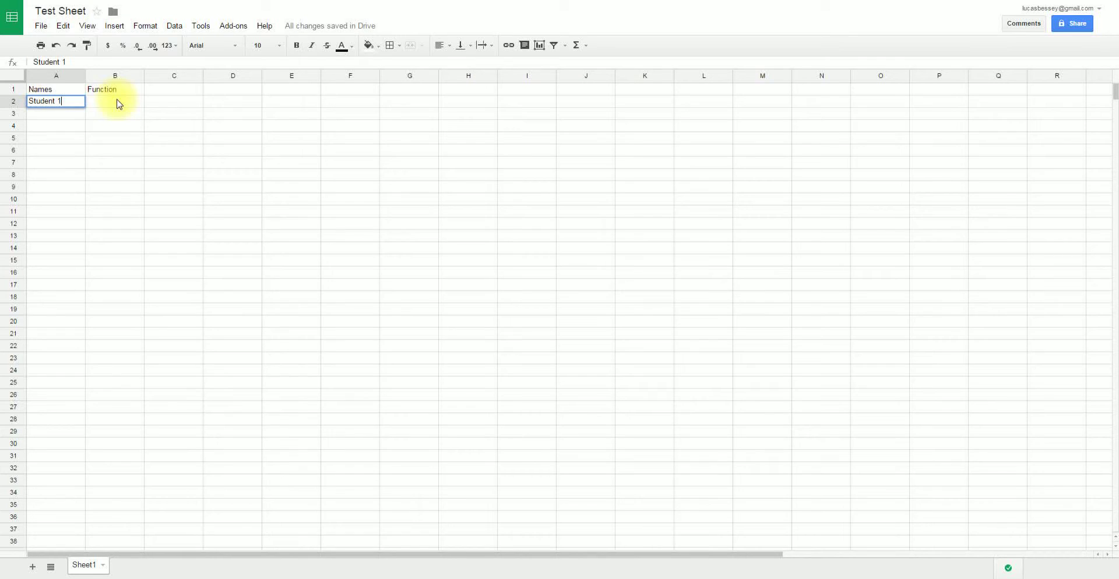
key(Return)
text(Student 1)
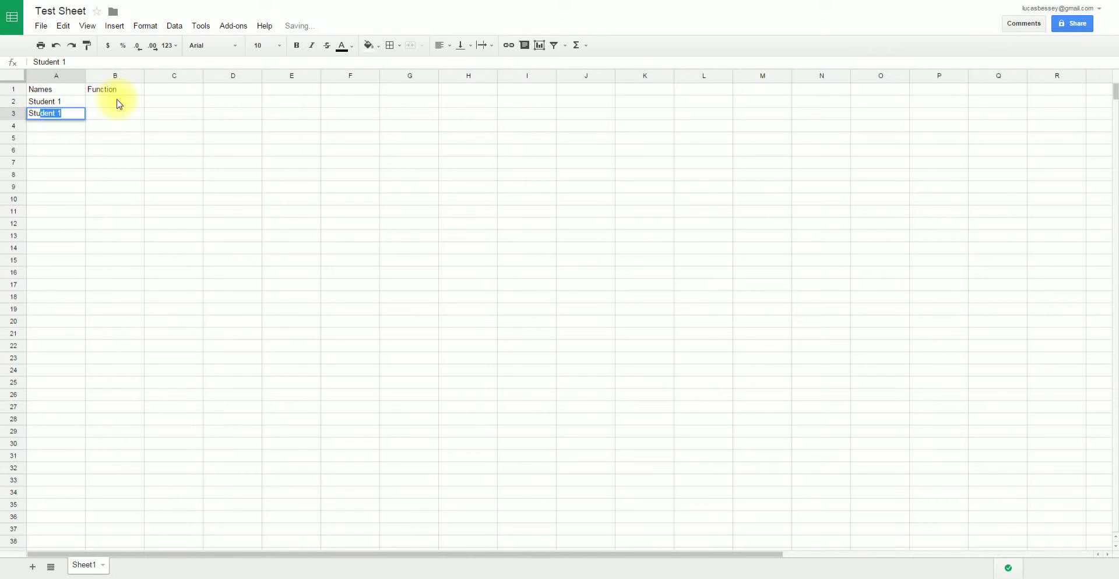
text(2)
key(Return)
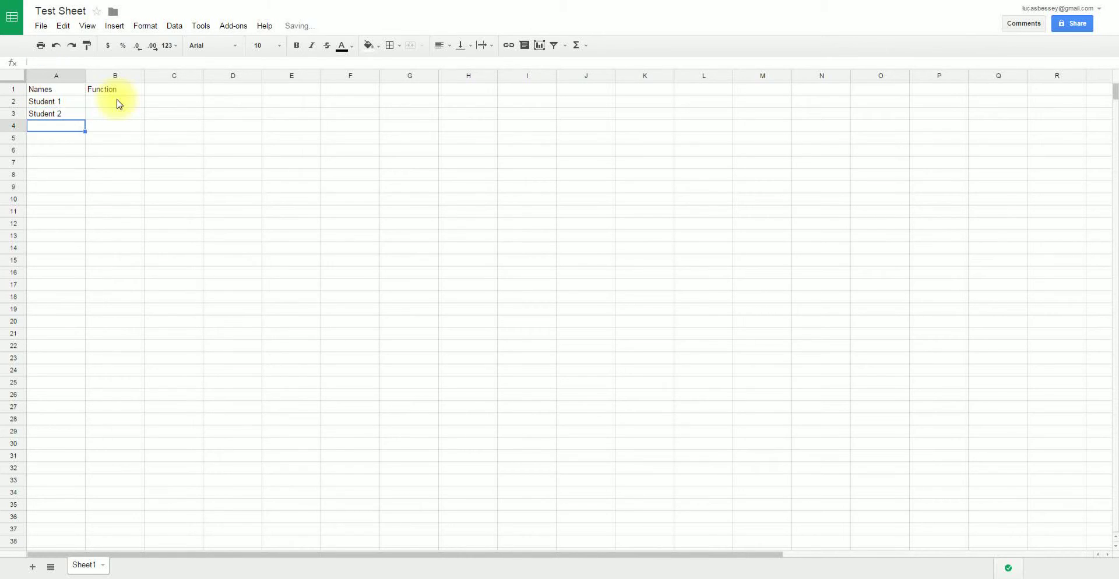
text(Students  3)
key(Return)
Autofill the student series down column A from Student 3 through Student 10 in A11
click(82, 128)
drag(82, 128, 82, 152)
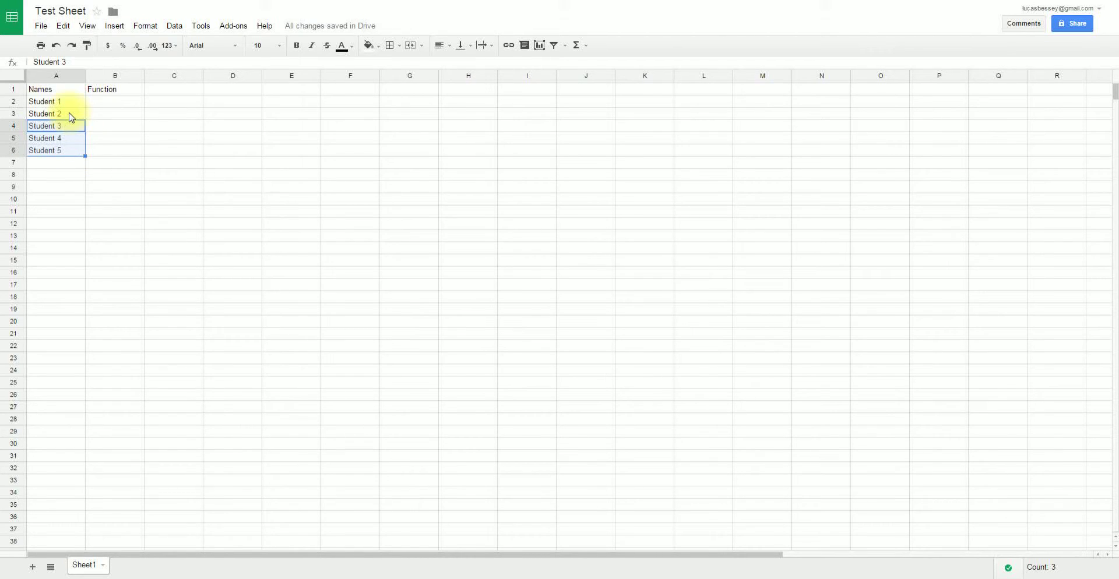
click(69, 155)
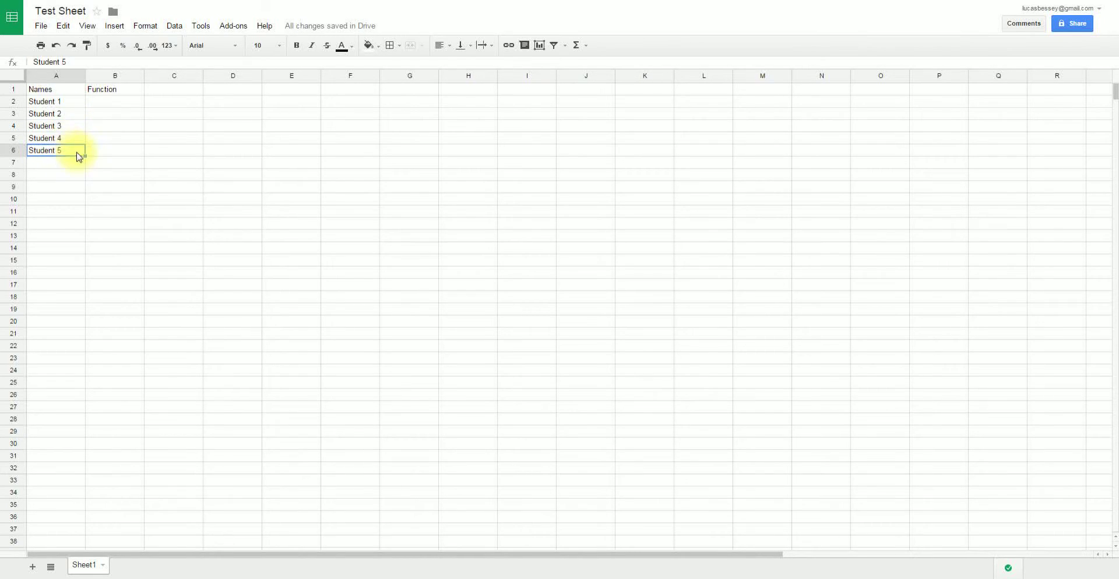
drag(83, 156, 83, 212)
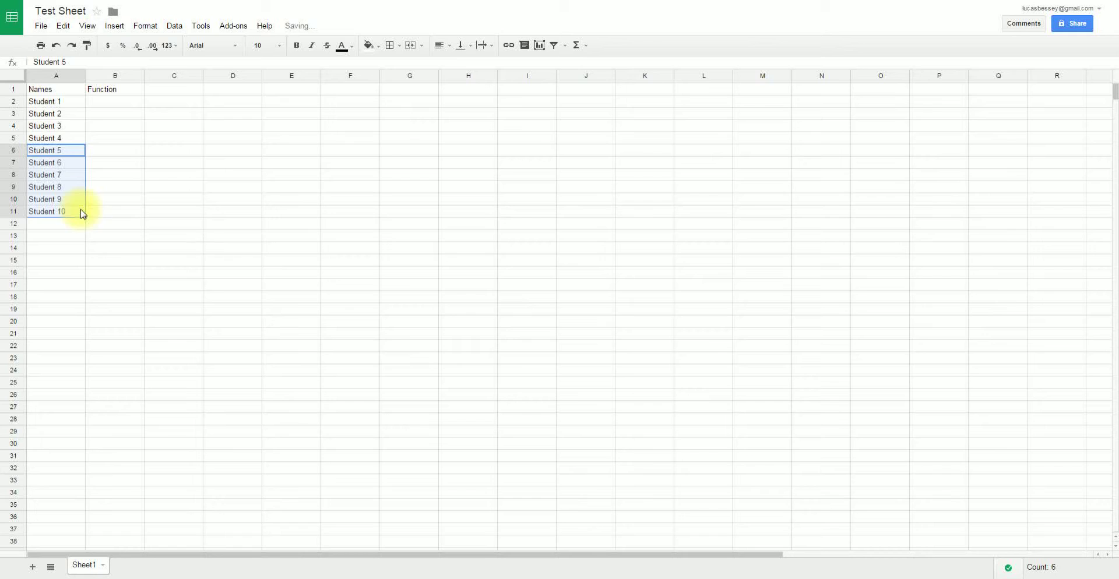
click(79, 212)
click(71, 150)
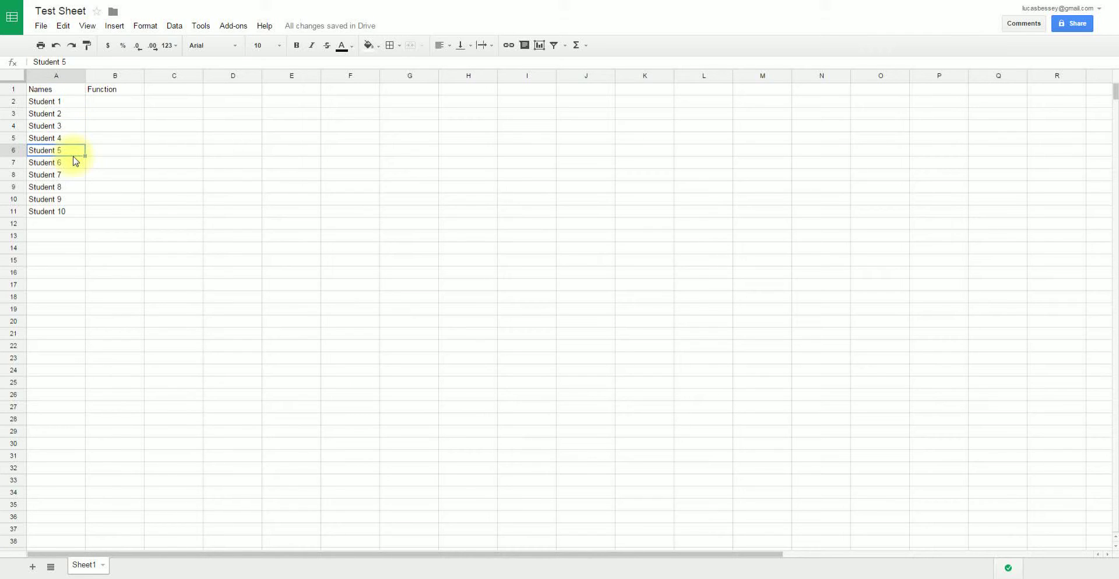
click(82, 214)
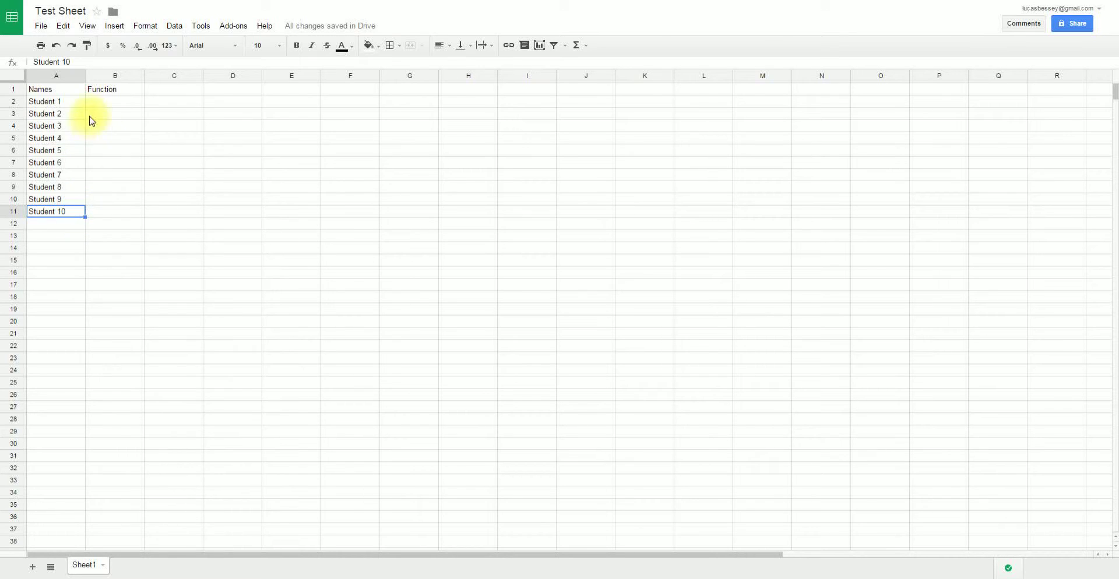
Enter the functions Cleaner, Whiteboard, Sweeper and Trash in cells B2 to B5
click(108, 103)
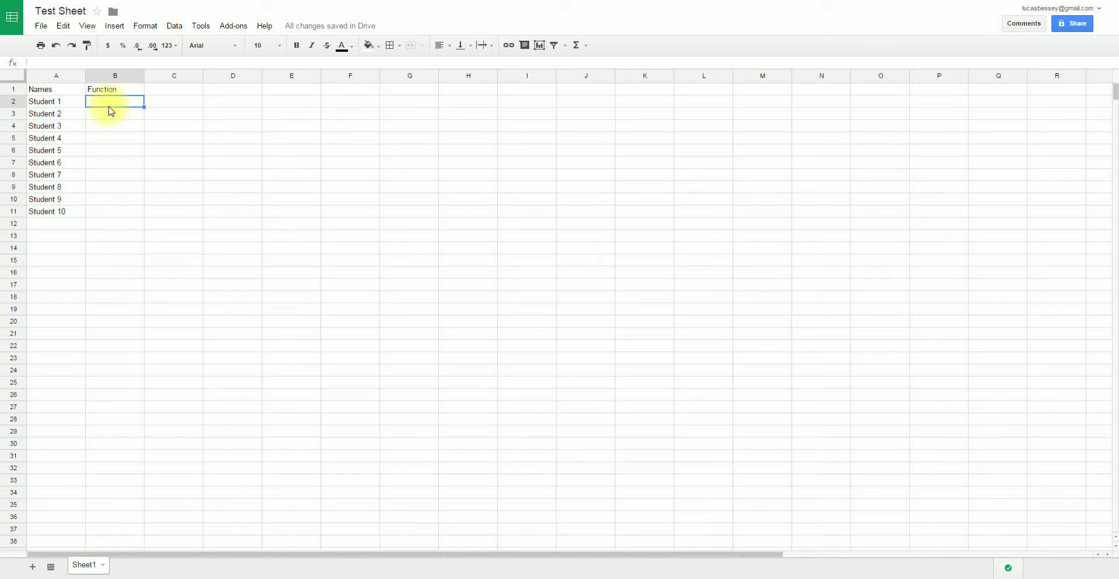
text(Cleaner)
key(Return)
text(Whiteboard)
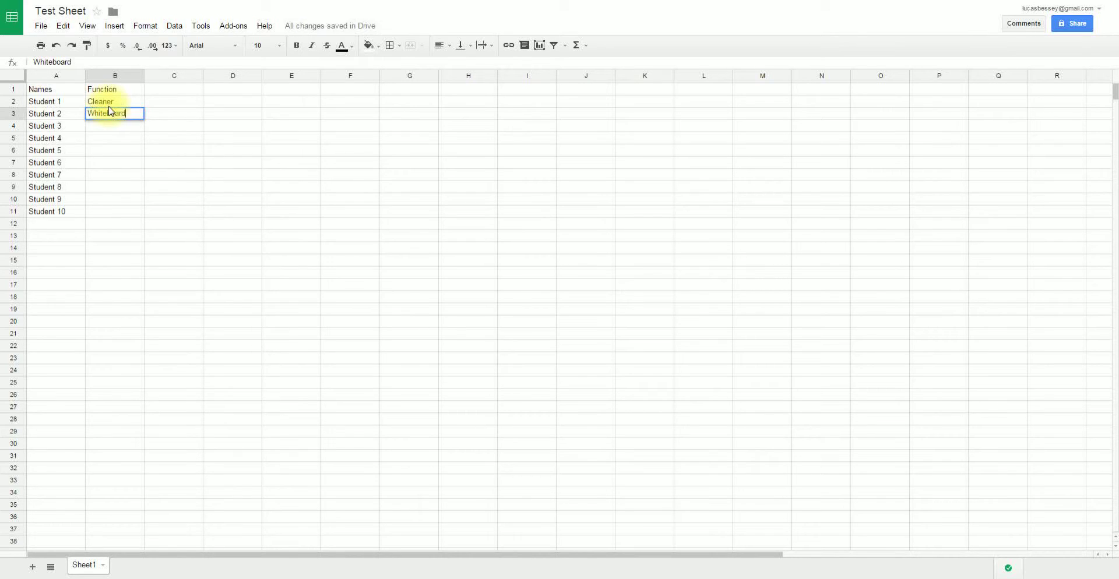
key(Return)
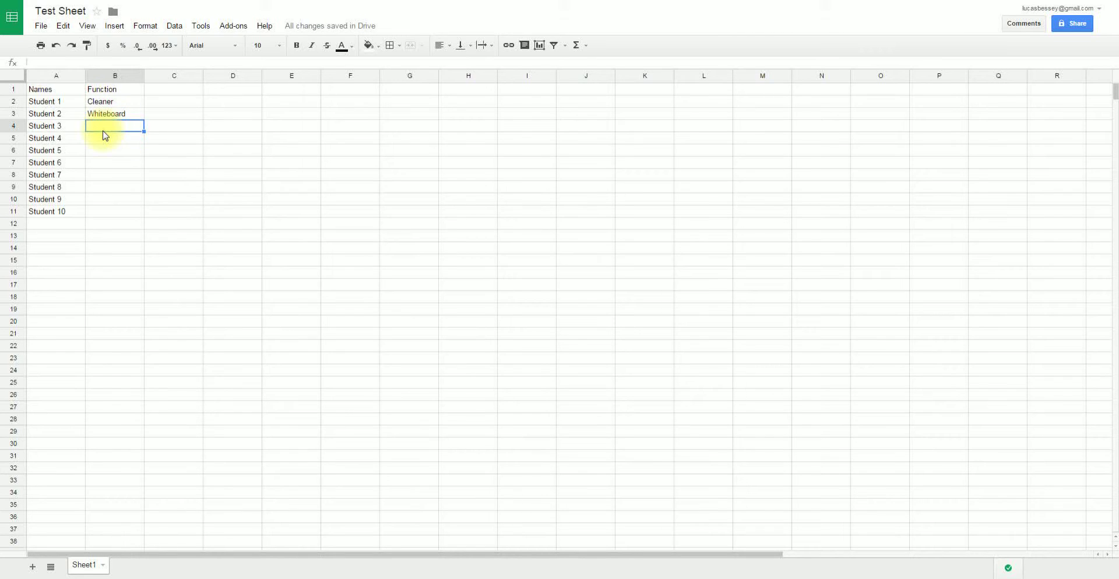
text(Sweeper)
key(Return)
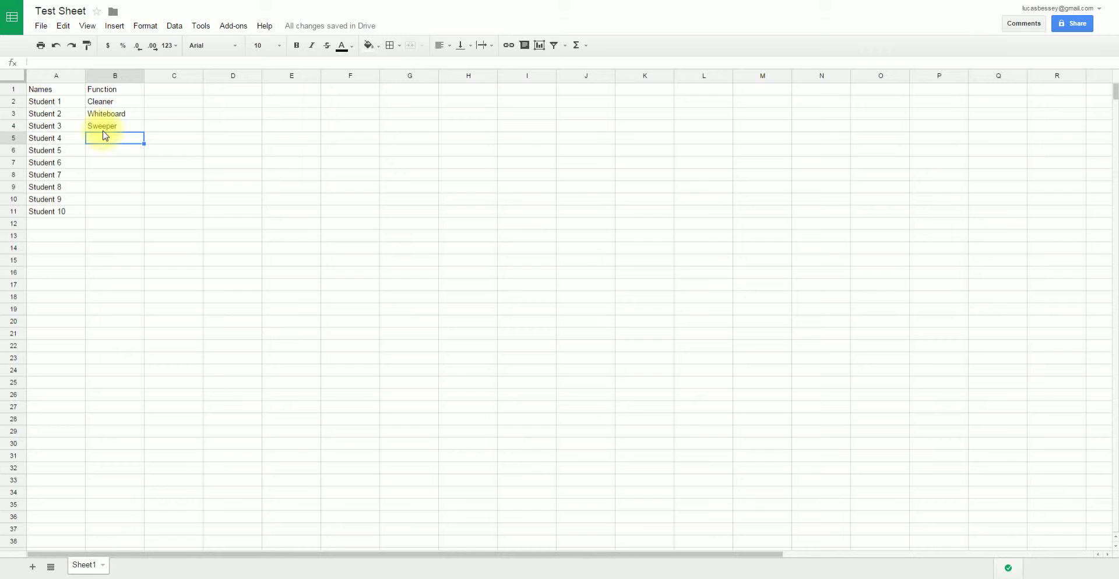
text(Trash)
key(Return)
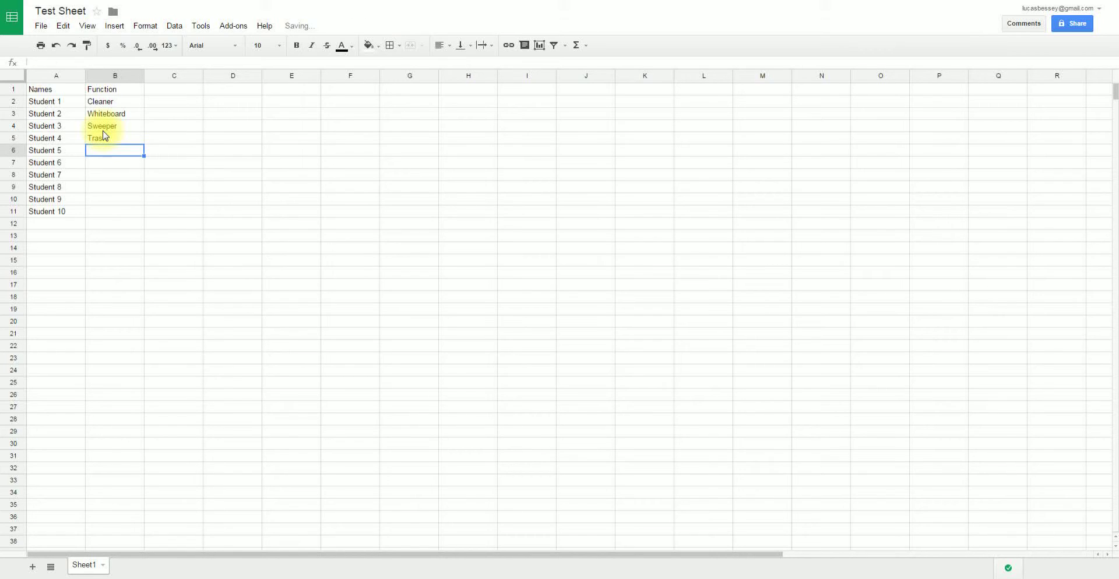
Enter the functions Tables and Chairs in cells B6 and B7 for Students 5 and 6
text(Tables)
key(Return)
text(Charis)
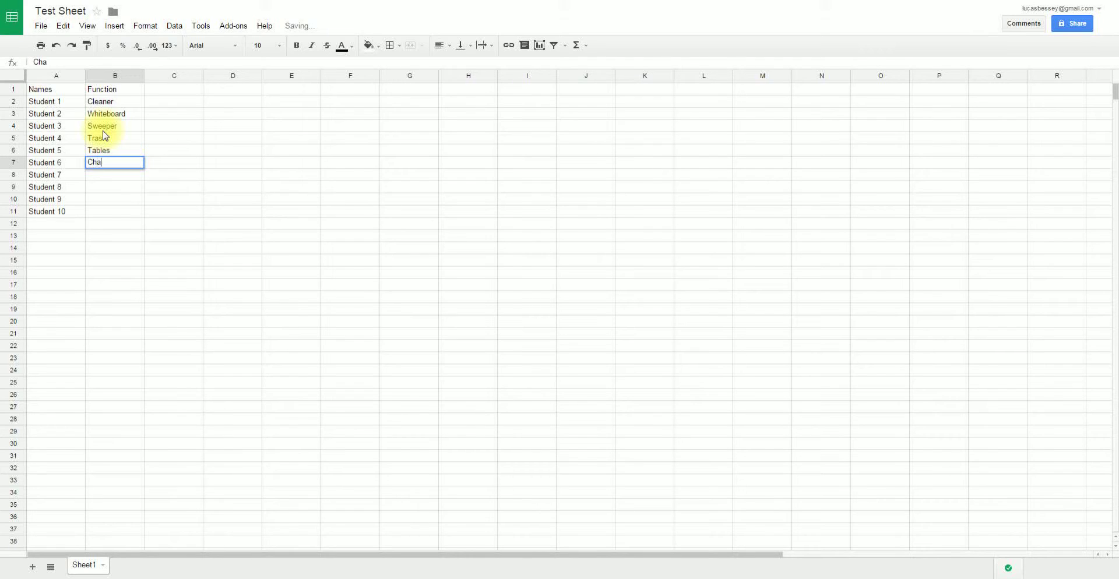
key(BackSpace)
key(BackSpace)
key(BackSpace)
text(irs)
key(Return)
Clear column A from Student 7 in A8 down to the end of the sheet
key(Left)
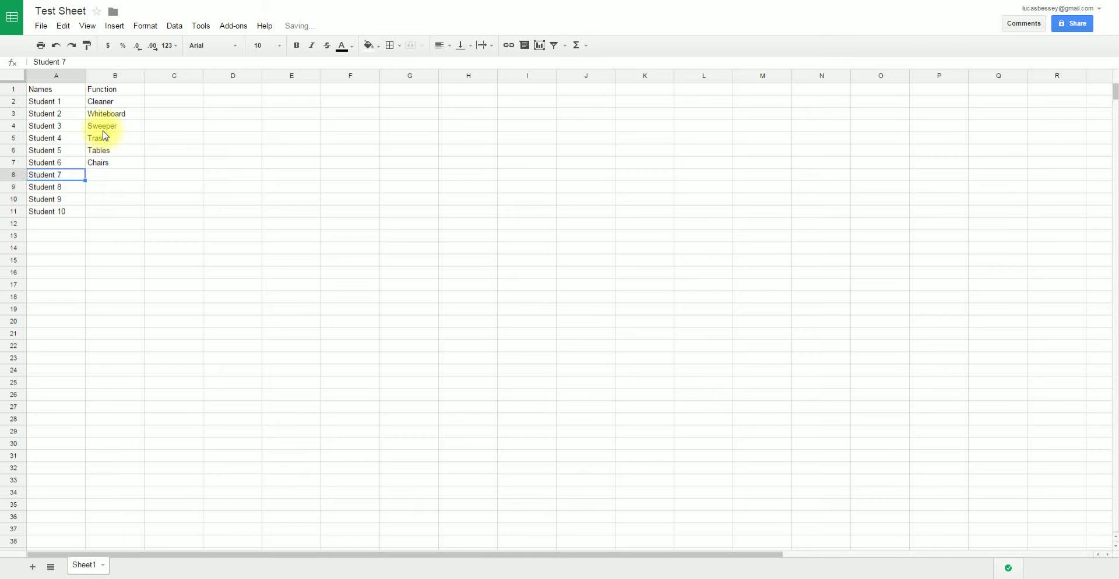
key(ctrl+shift+Down)
key(ctrl+shift+Down)
key(Delete)
scroll(100, 135, up, 15)
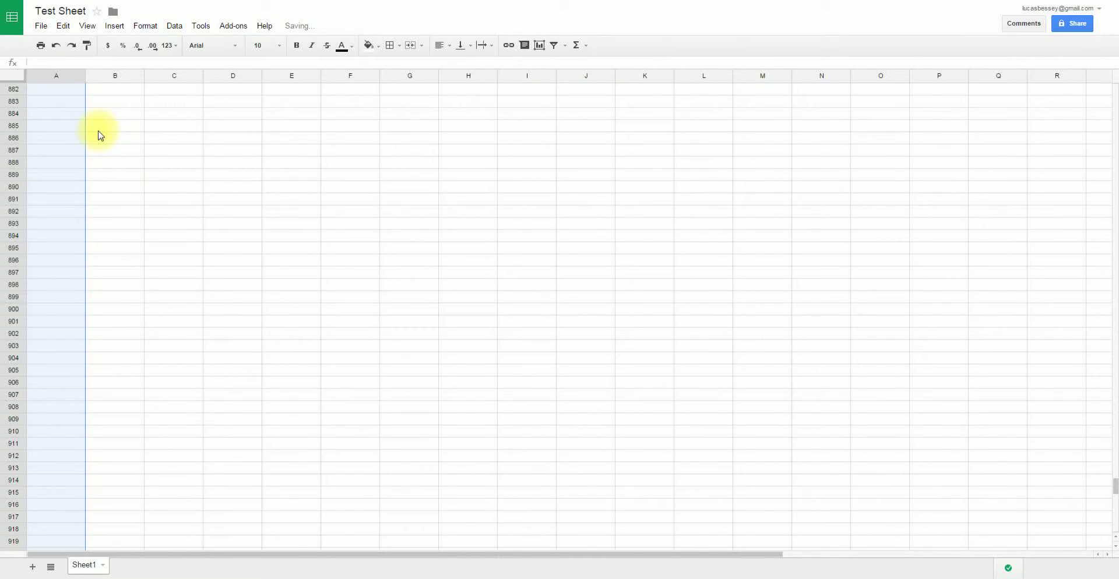
key(ctrl+Up)
key(Up)
key(Up)
key(Up)
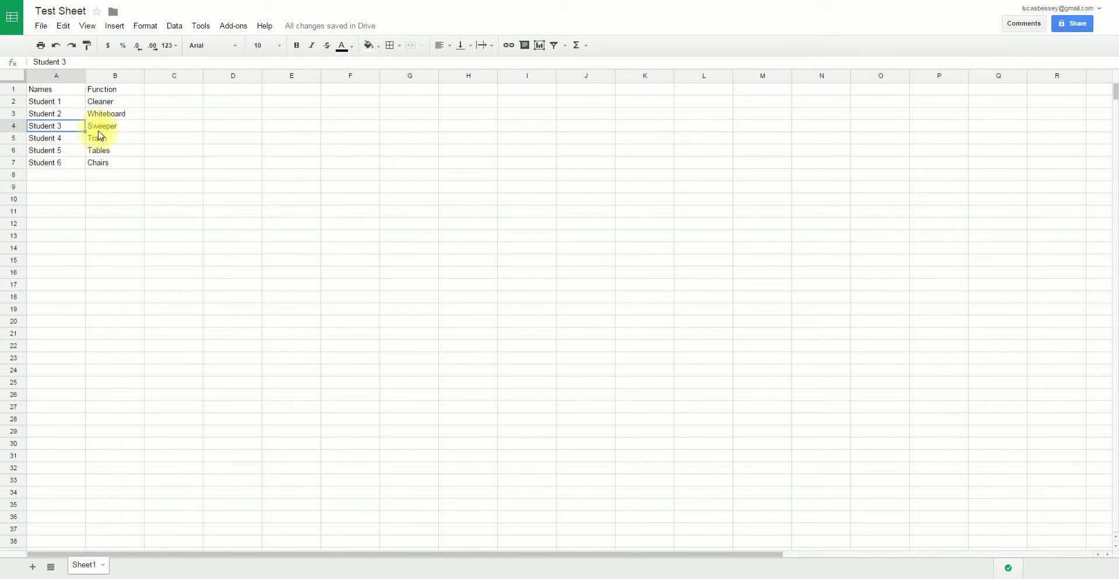
Delete the empty columns C through Z beside the Names and Function columns
click(181, 77)
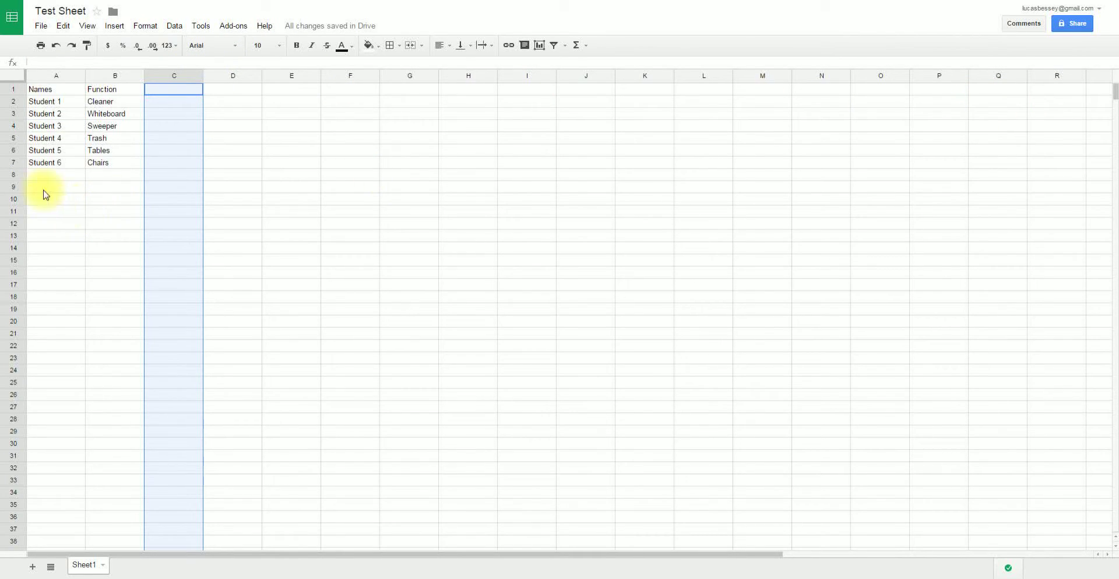
click(14, 175)
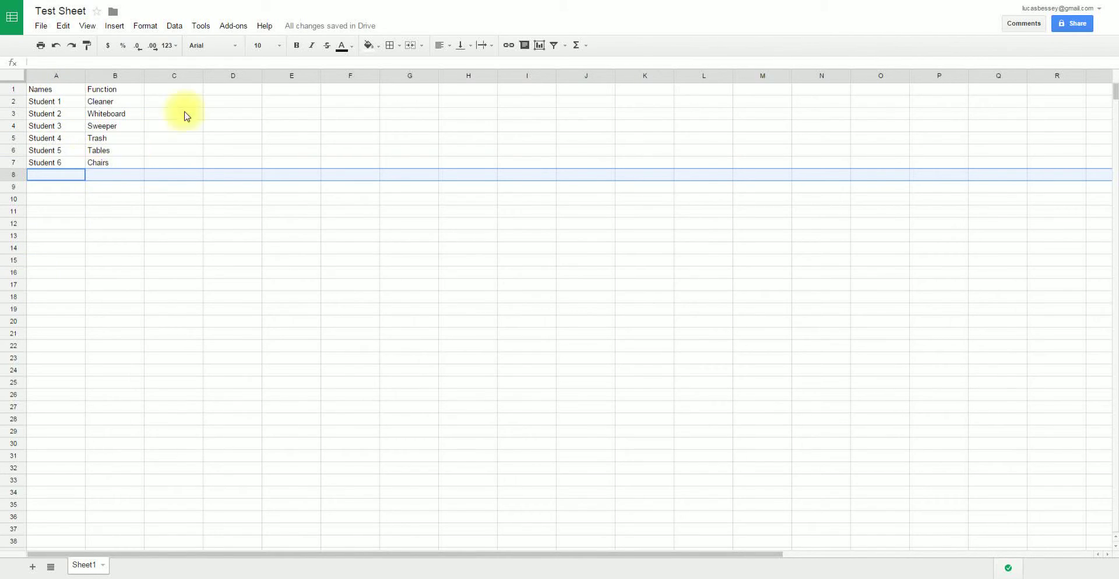
click(175, 77)
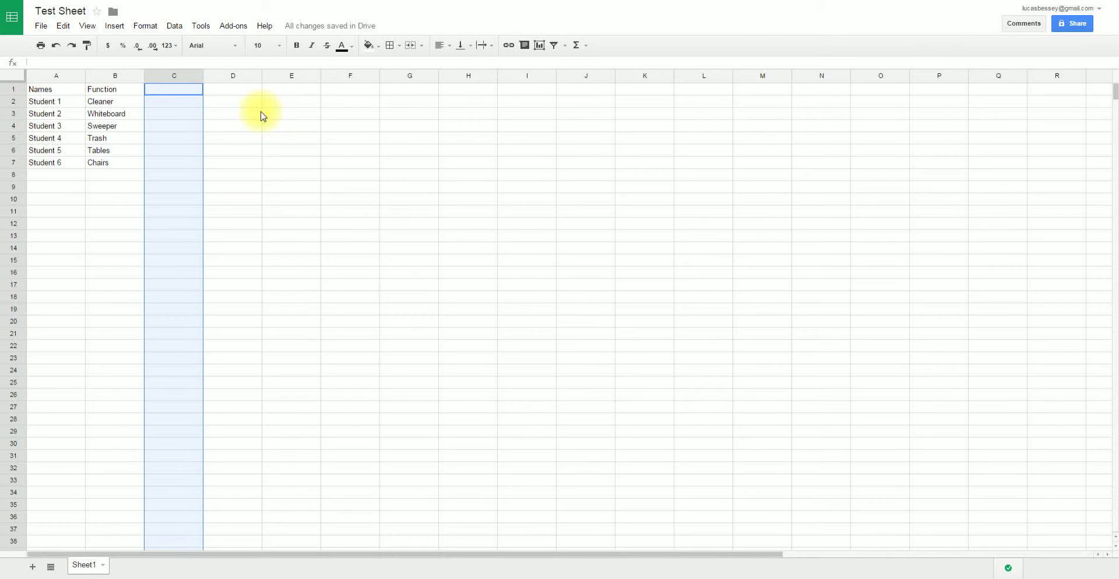
key(ctrl+shift+Right)
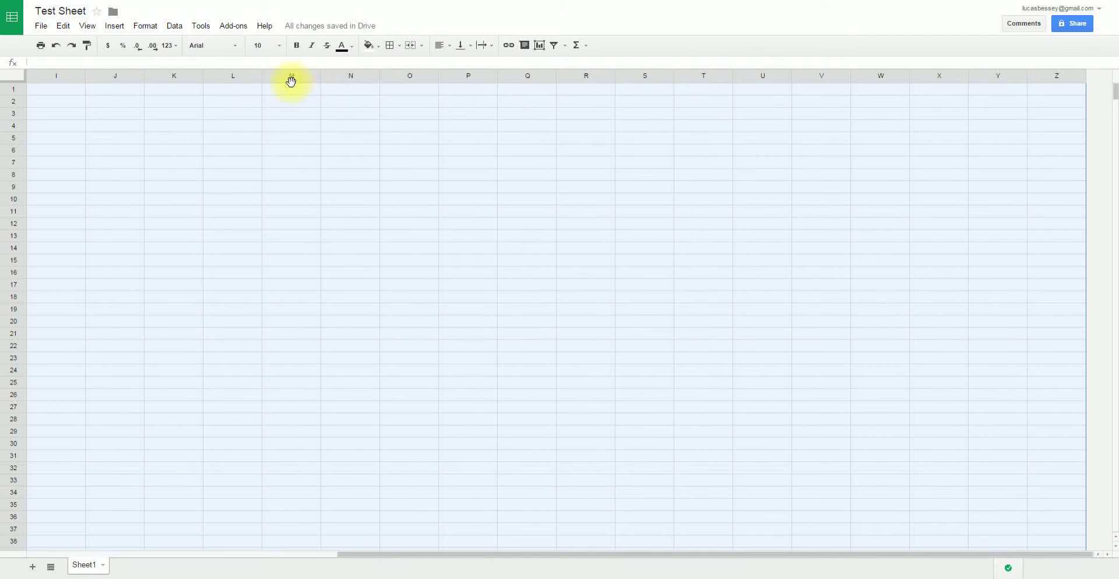
scroll(216, 118, left, 5)
scroll(210, 119, right, 5)
scroll(203, 122, left, 2)
scroll(203, 121, left, 3)
scroll(203, 121, right, 5)
scroll(201, 118, left, 5)
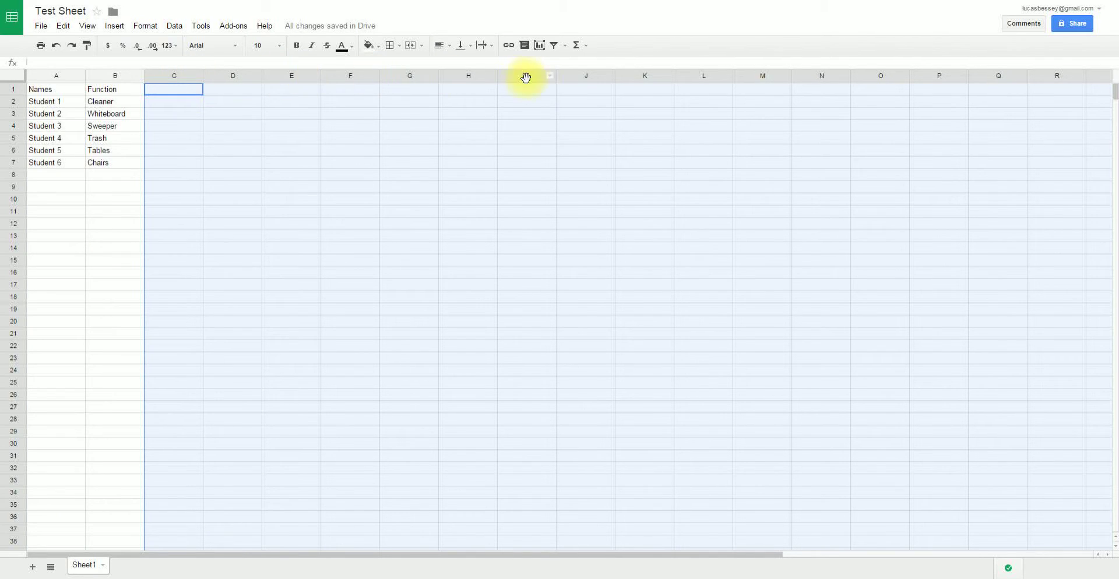
right_click(345, 76)
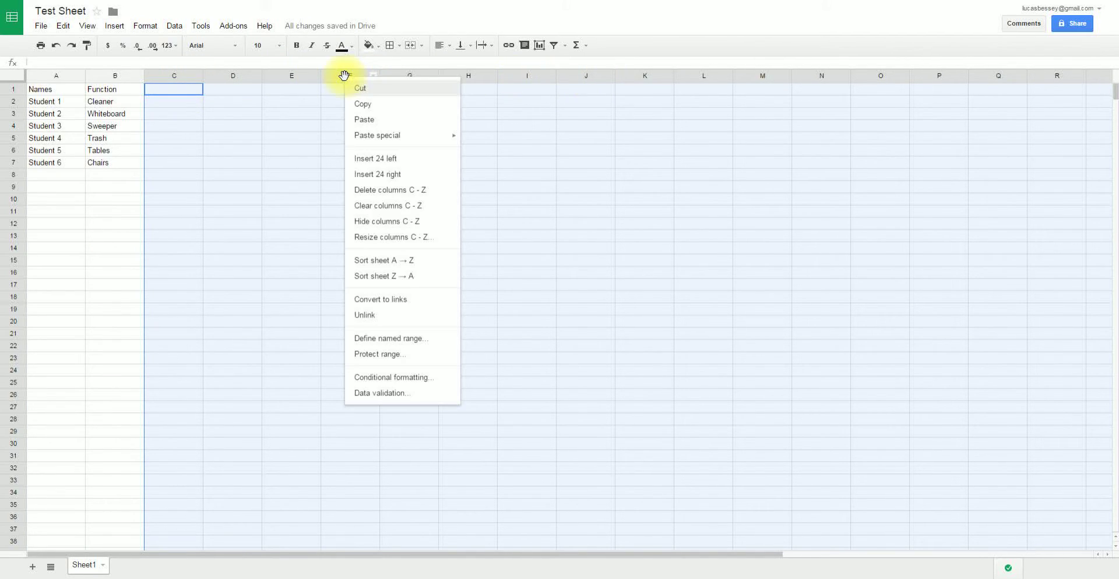
click(424, 197)
click(189, 115)
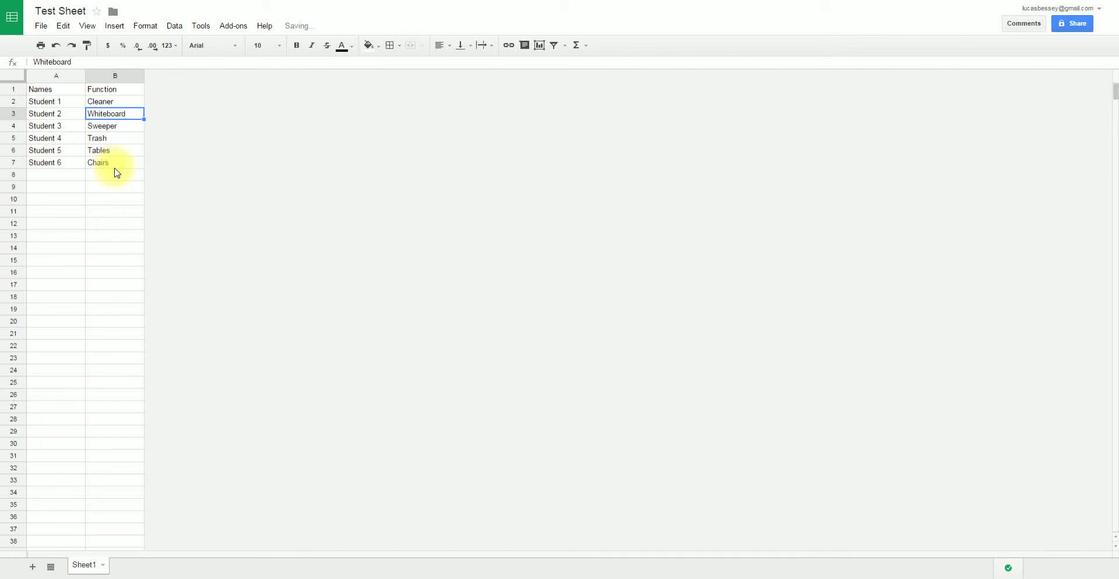
Delete the empty rows 8 through 1000 below Student 6
click(13, 175)
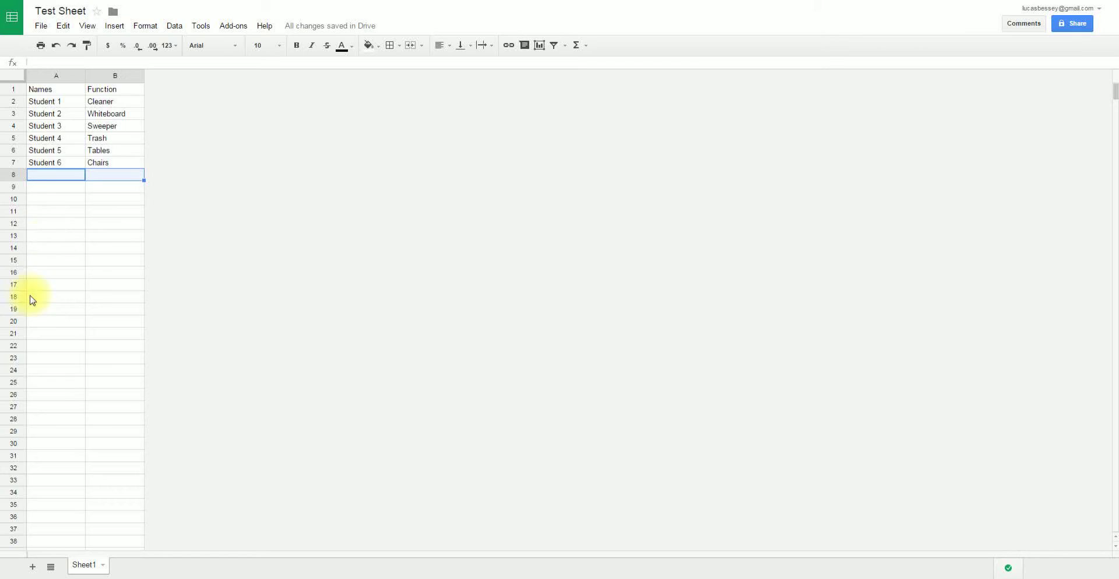
scroll(39, 421, down, 15)
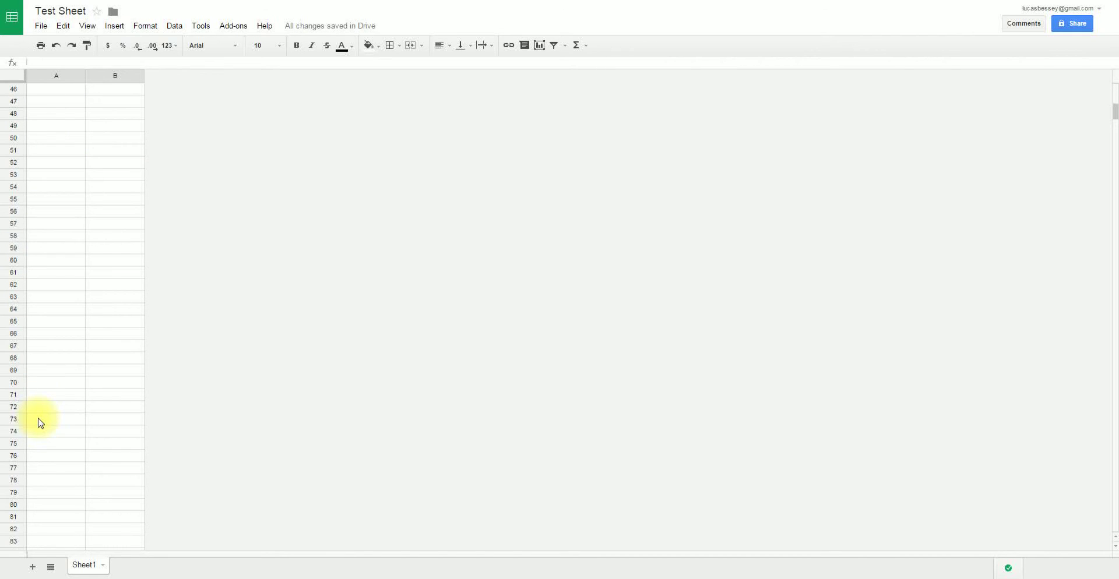
scroll(38, 421, up, 15)
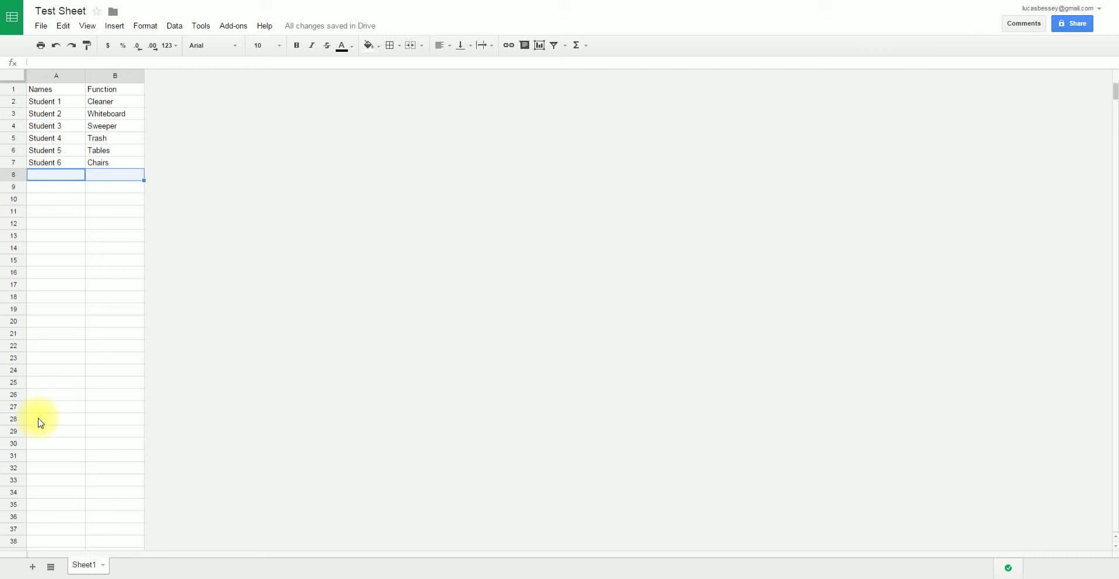
key(ctrl+shift+Down)
scroll(59, 280, up, 8)
right_click(14, 213)
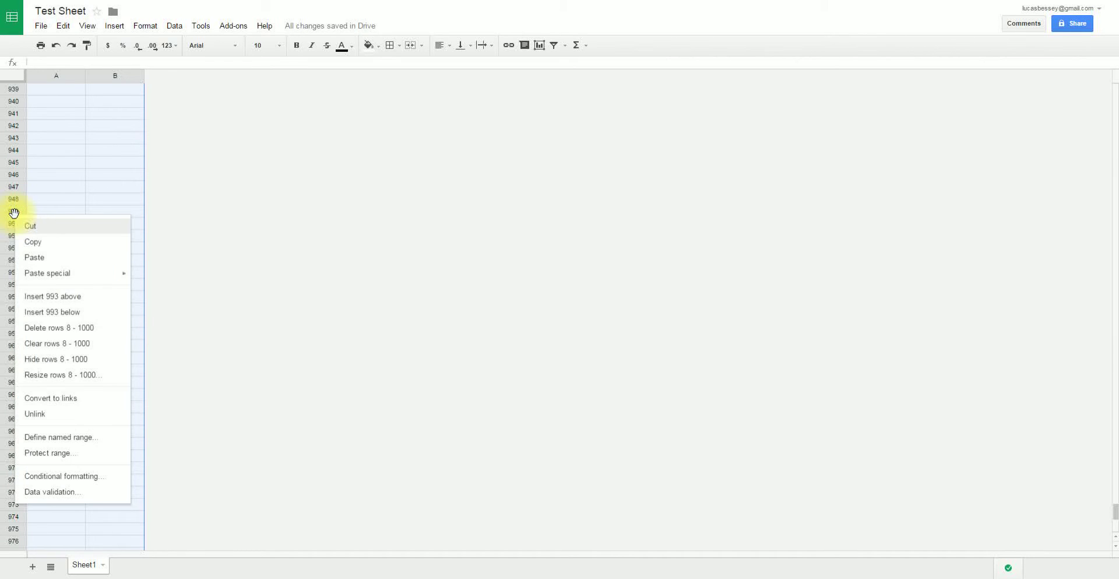
click(59, 331)
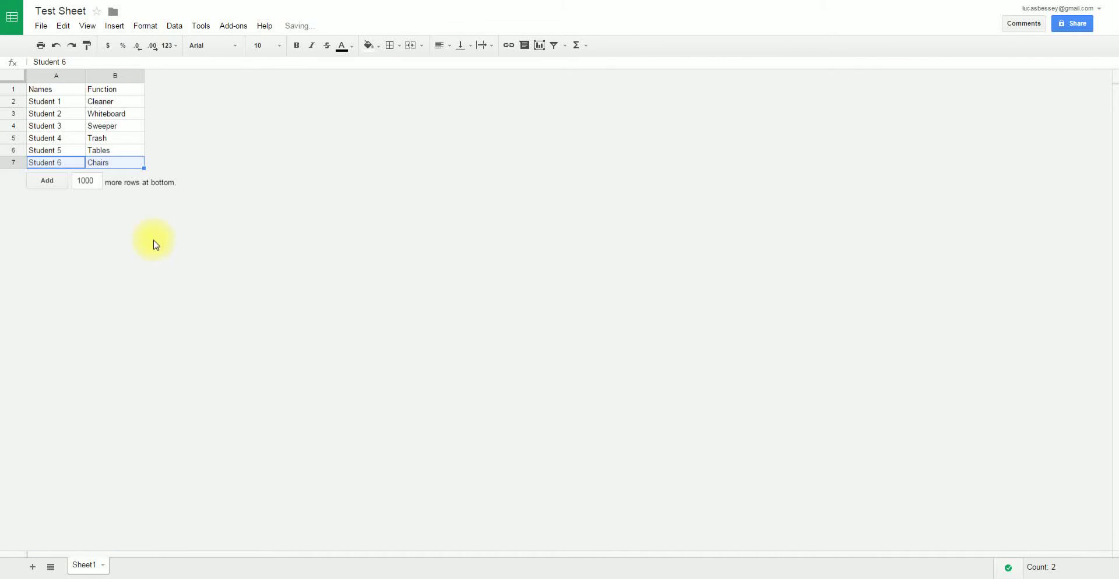
click(264, 138)
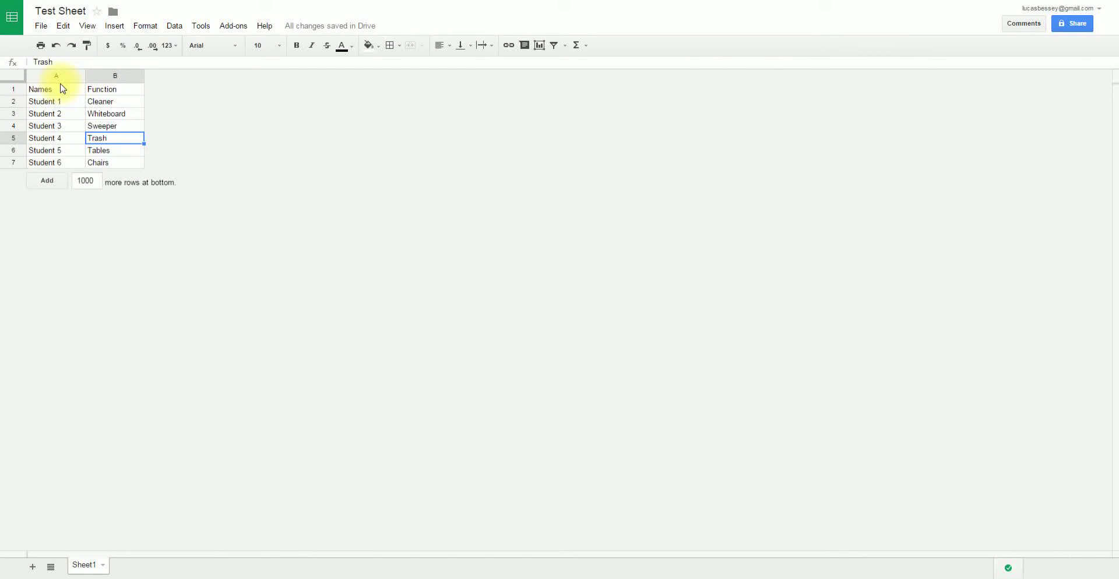
Widen the Names and Function columns and increase the height of rows 1 through 7
drag(85, 76, 305, 75)
click(13, 90)
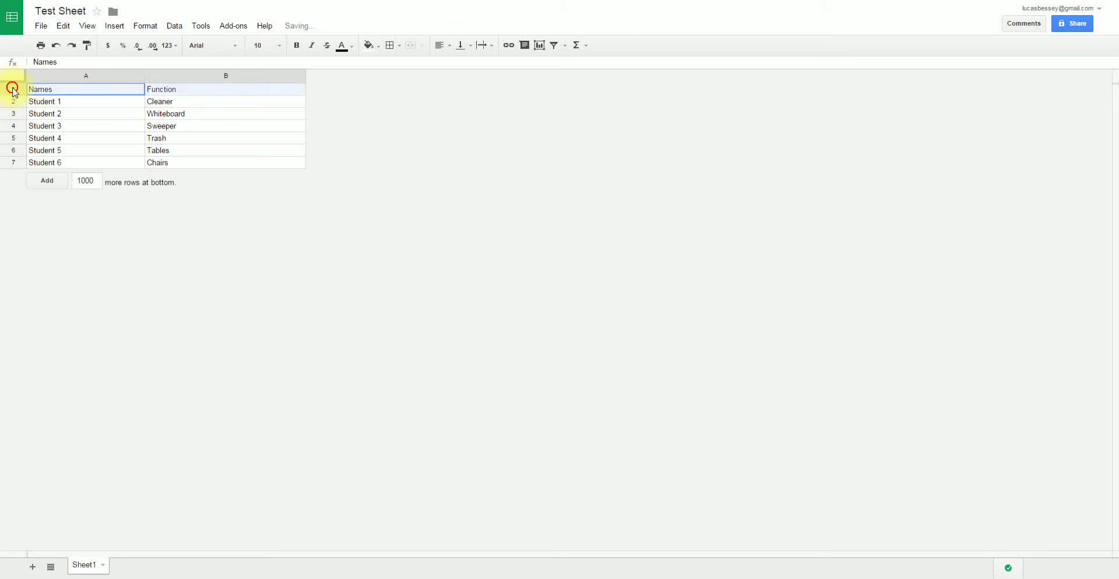
shift+click(14, 165)
drag(13, 169, 13, 189)
click(182, 287)
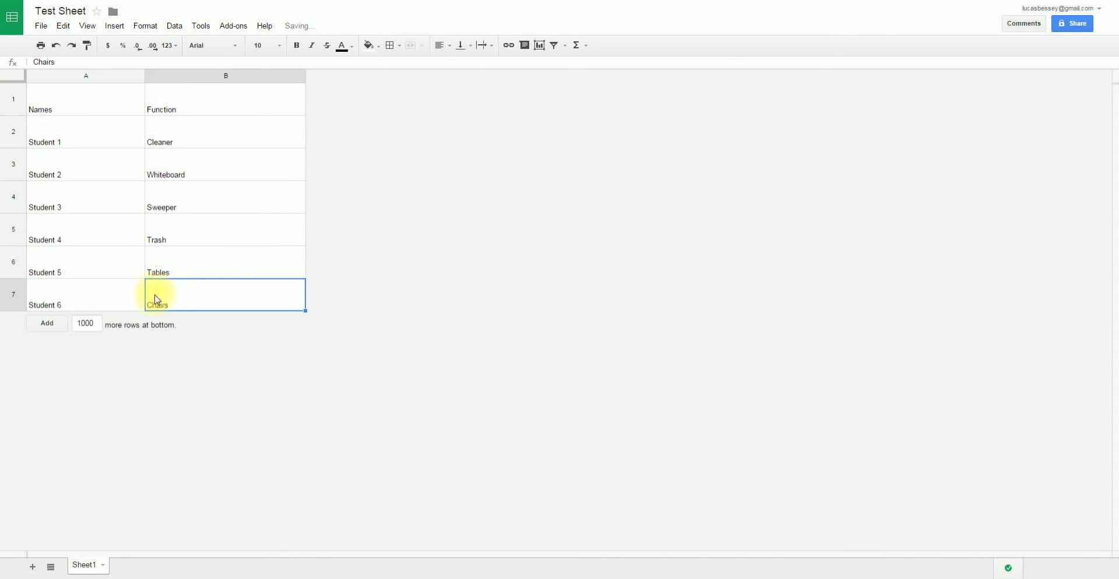
Center the contents of cells A1 through B7 horizontally and align them vertically to the middle
shift+click(90, 109)
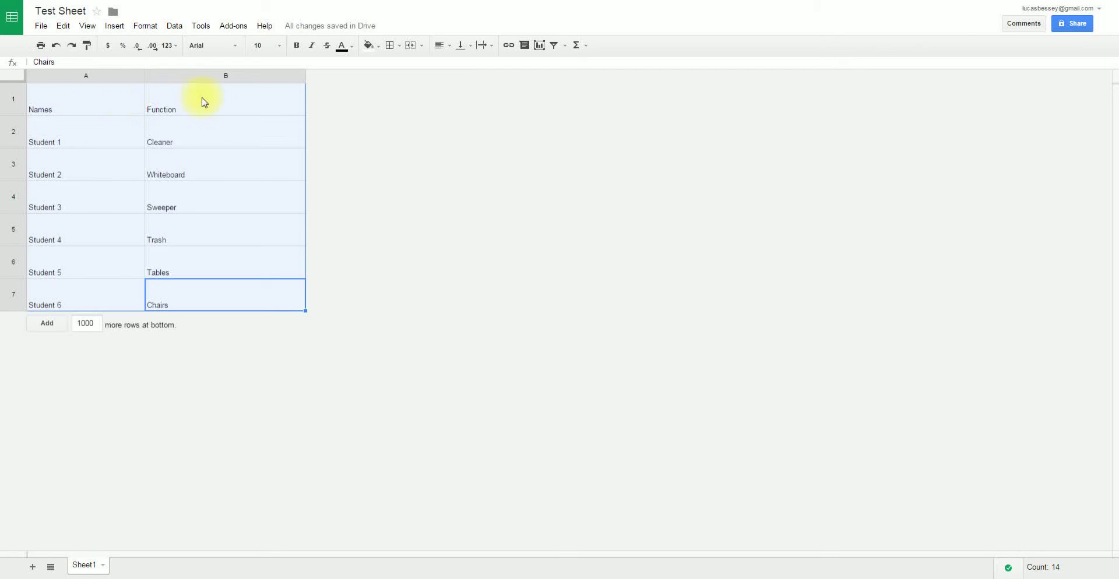
click(447, 45)
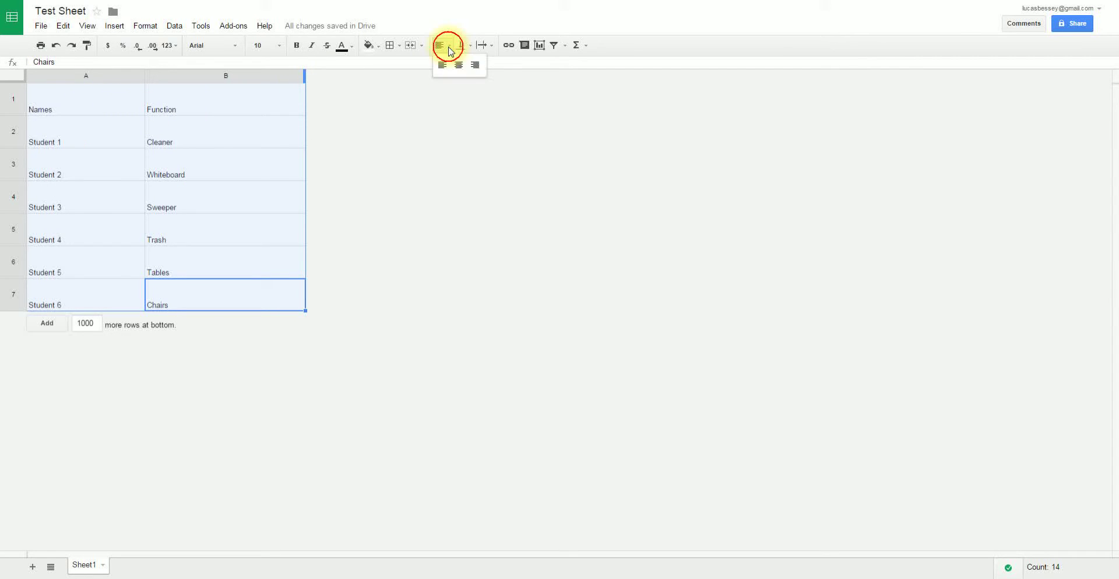
click(459, 63)
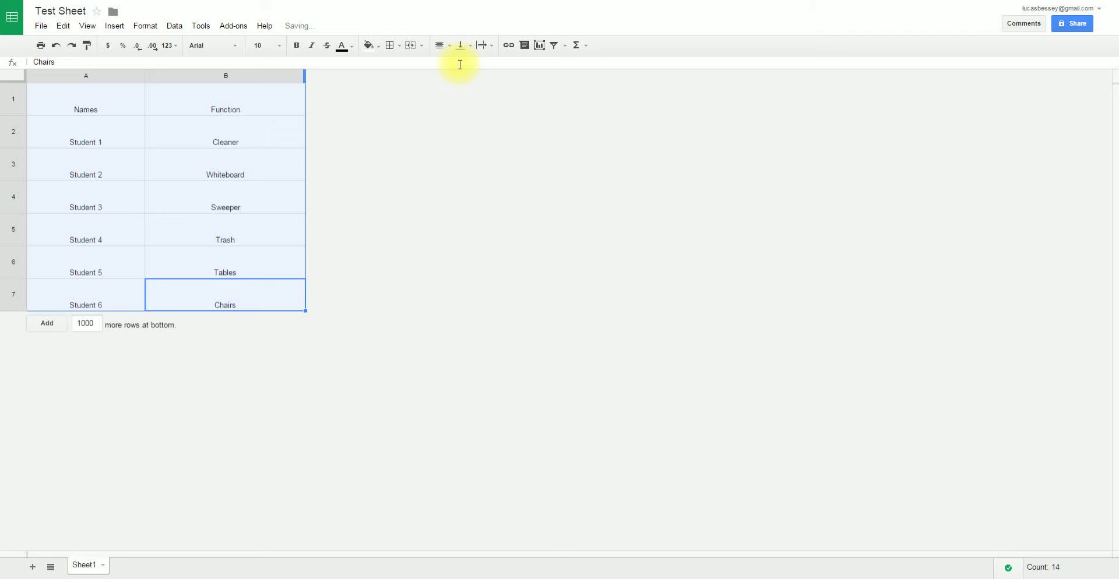
click(460, 44)
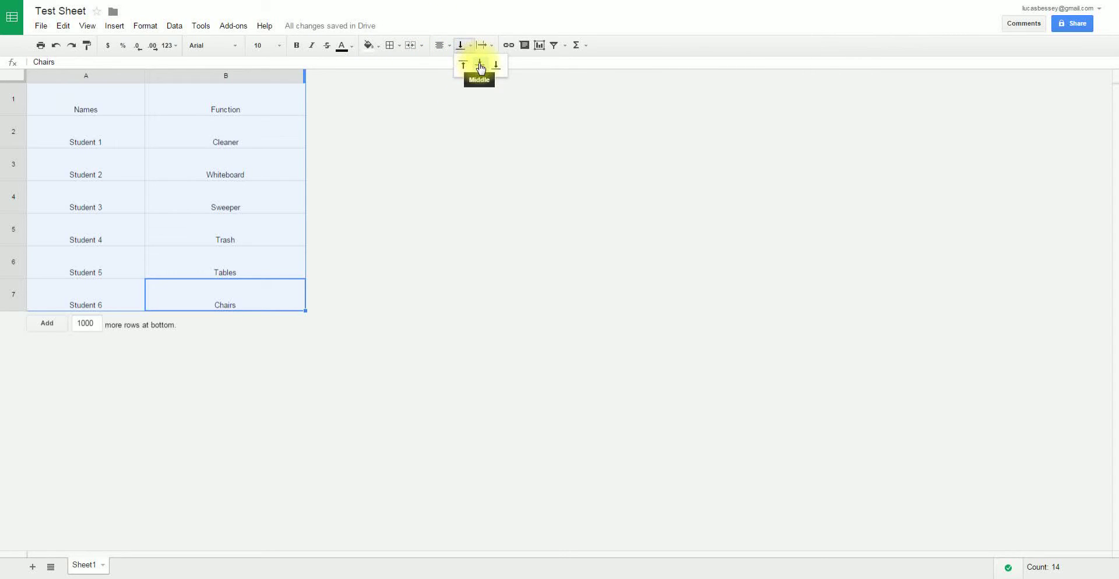
click(479, 65)
click(464, 46)
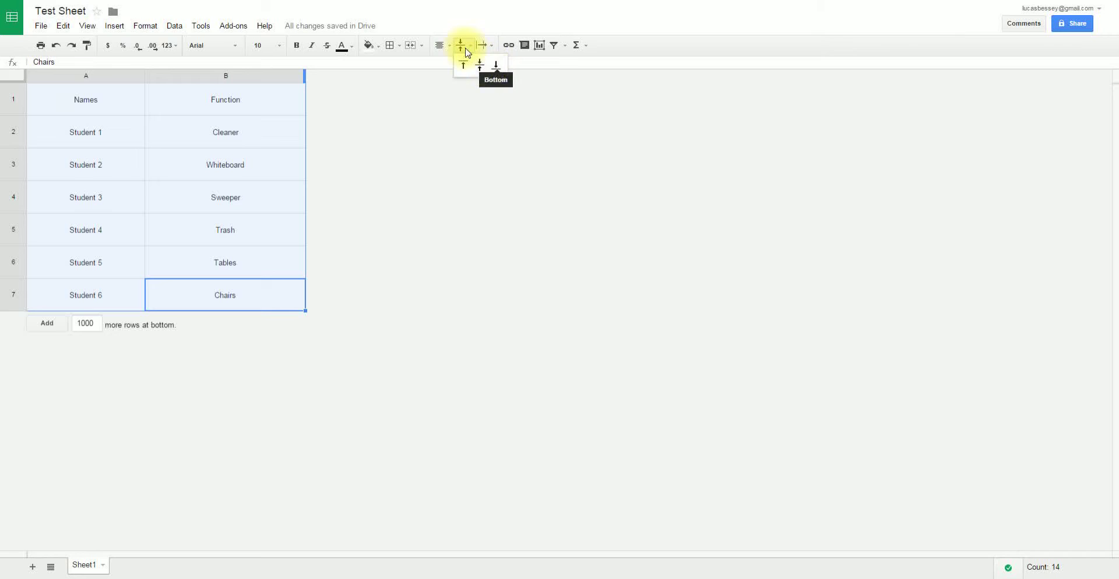
click(281, 111)
Freeze header row 1 and add 10 more rows at the bottom of the sheet
click(33, 104)
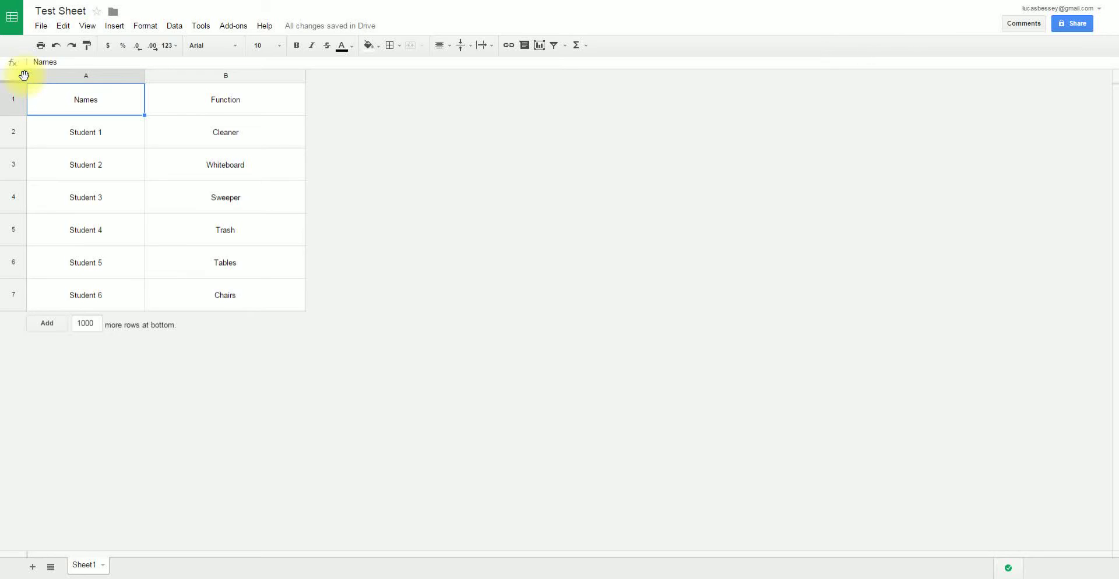
drag(17, 81, 17, 112)
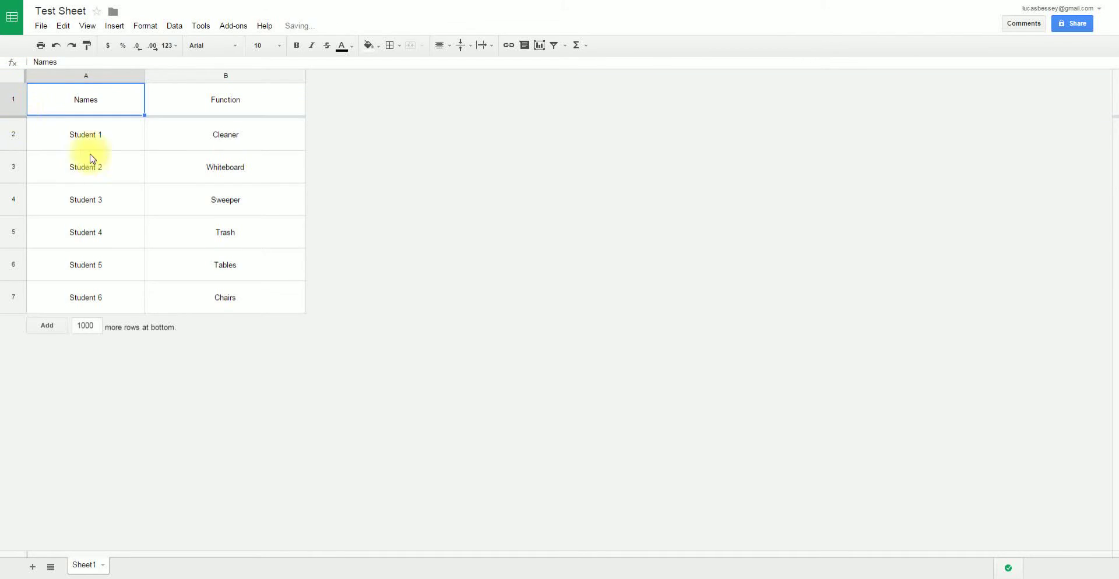
drag(85, 328, 99, 327)
key(Return)
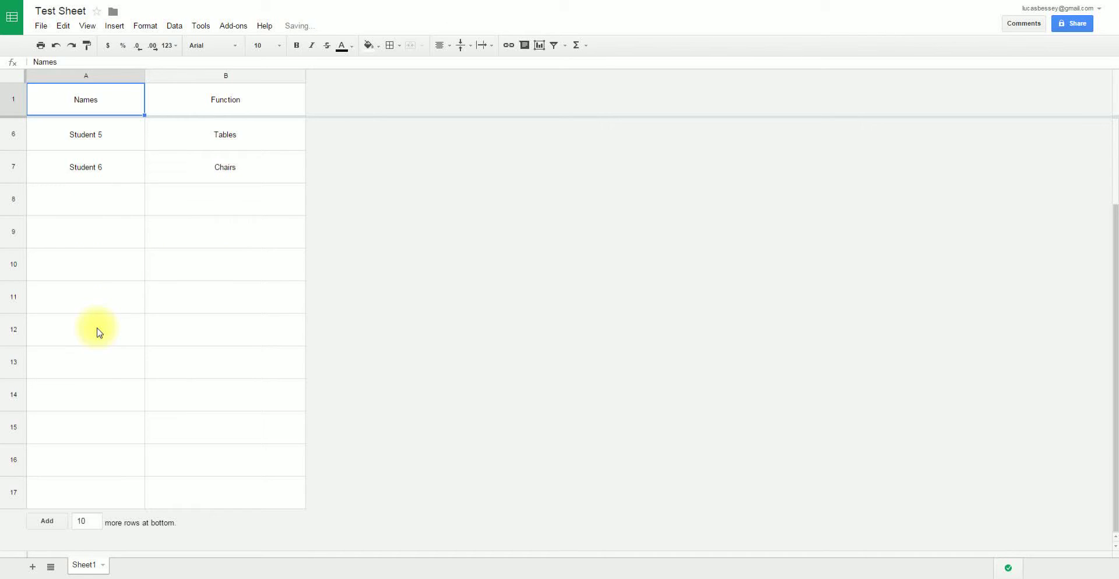
Extend the student series from Student 6 in A7 down to Student 16 in A17
scroll(99, 332, up, 2)
click(103, 306)
drag(145, 313, 141, 486)
scroll(138, 402, down, 2)
drag(142, 376, 145, 490)
scroll(118, 442, up, 2)
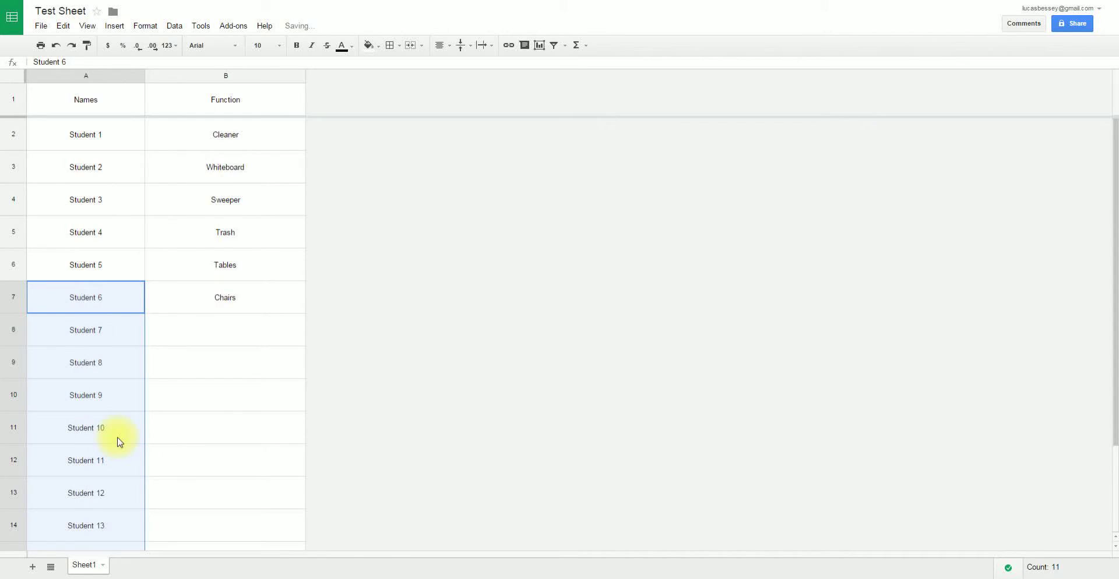
Examine how the student list moves beneath the frozen header row
click(76, 173)
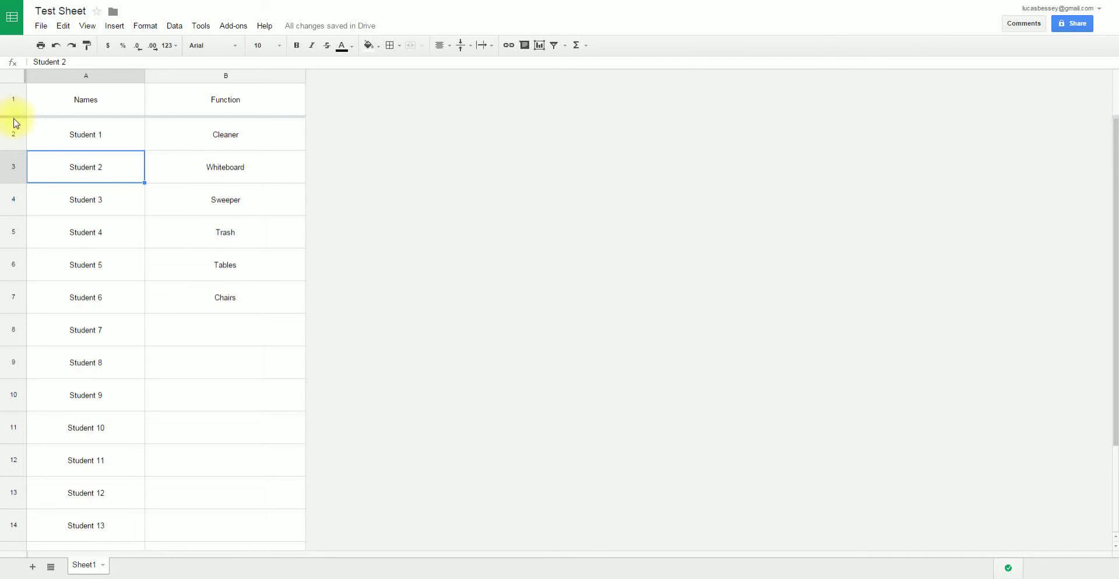
scroll(75, 165, down, 2)
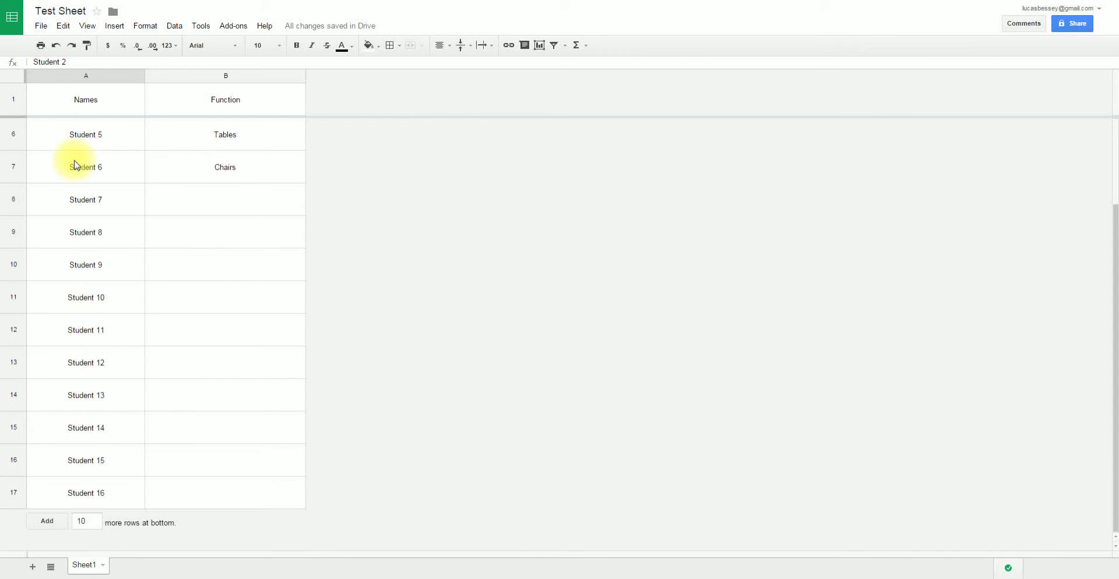
scroll(75, 165, up, 2)
scroll(75, 166, down, 2)
scroll(91, 192, up, 2)
scroll(90, 192, down, 2)
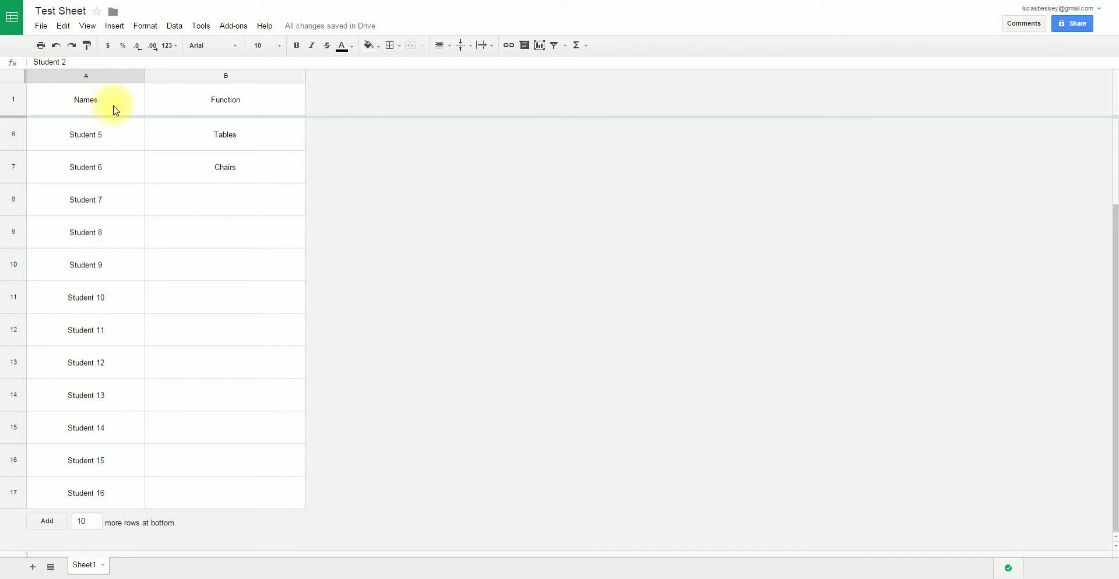
Fill header row 1, with Names and Function, with bright green
click(14, 98)
click(369, 45)
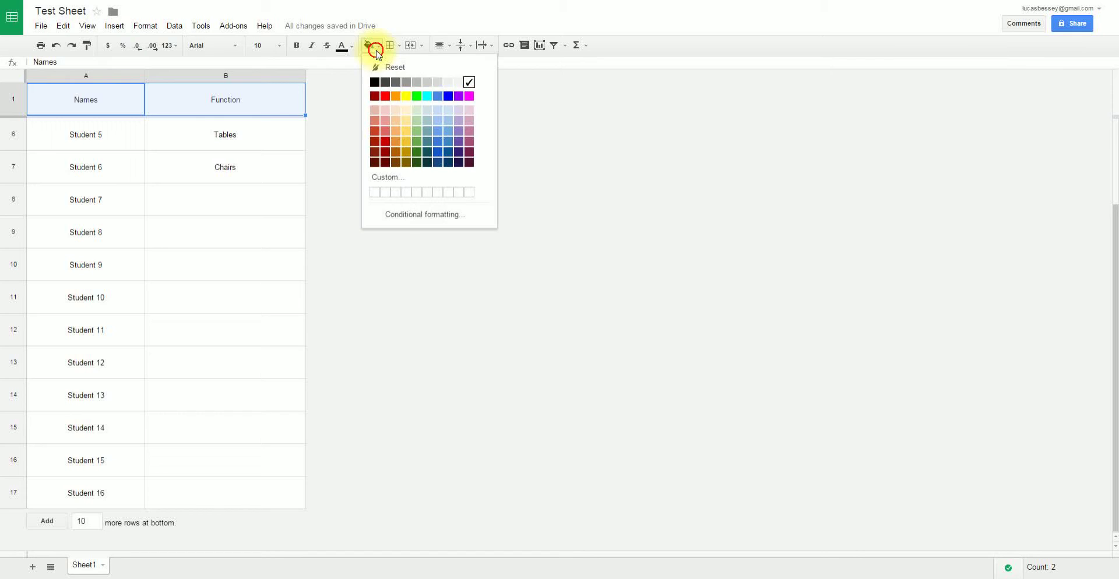
click(413, 93)
click(237, 158)
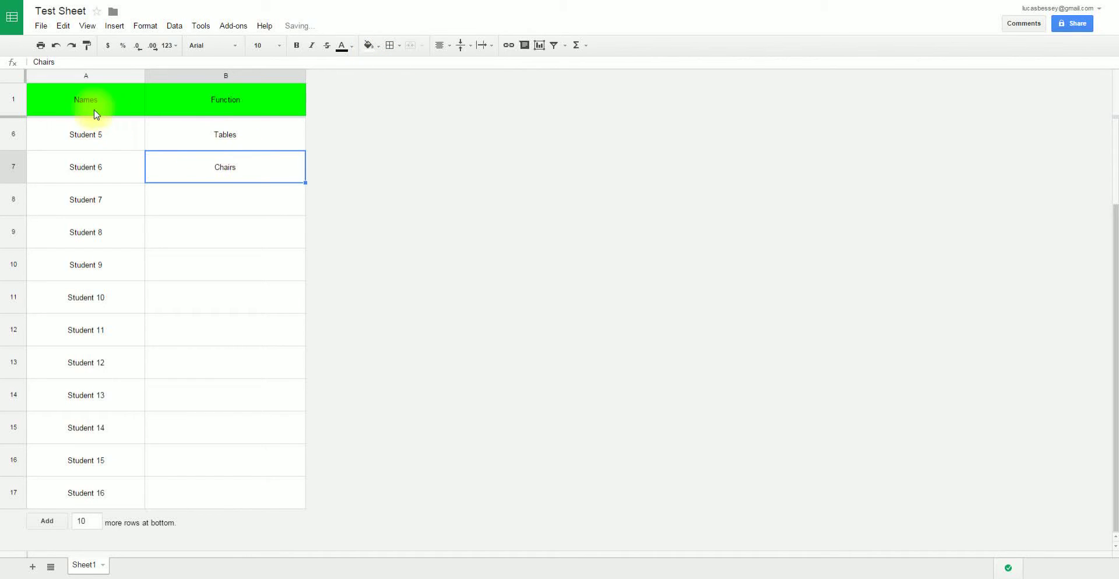
Examine the green header row's position and its freeze divider while moving through the list
click(56, 143)
scroll(55, 140, up, 3)
scroll(54, 140, down, 3)
scroll(54, 140, up, 3)
scroll(54, 140, down, 3)
scroll(55, 141, up, 3)
scroll(55, 142, down, 3)
scroll(55, 141, up, 3)
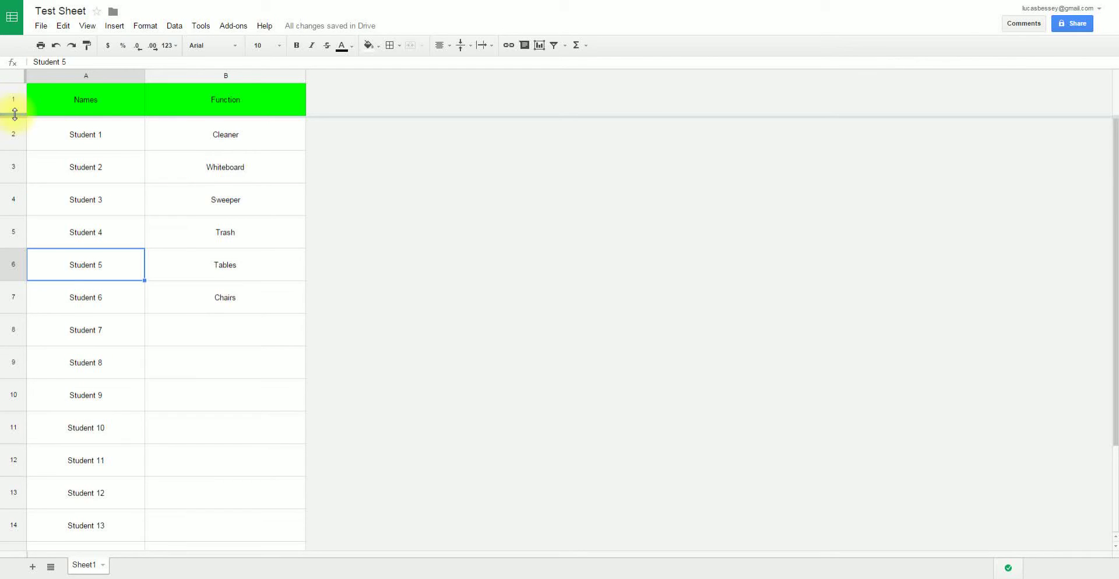
mouse_move(14, 115)
mouse_down()
mouse_move(13, 80)
mouse_move(13, 116)
mouse_up()
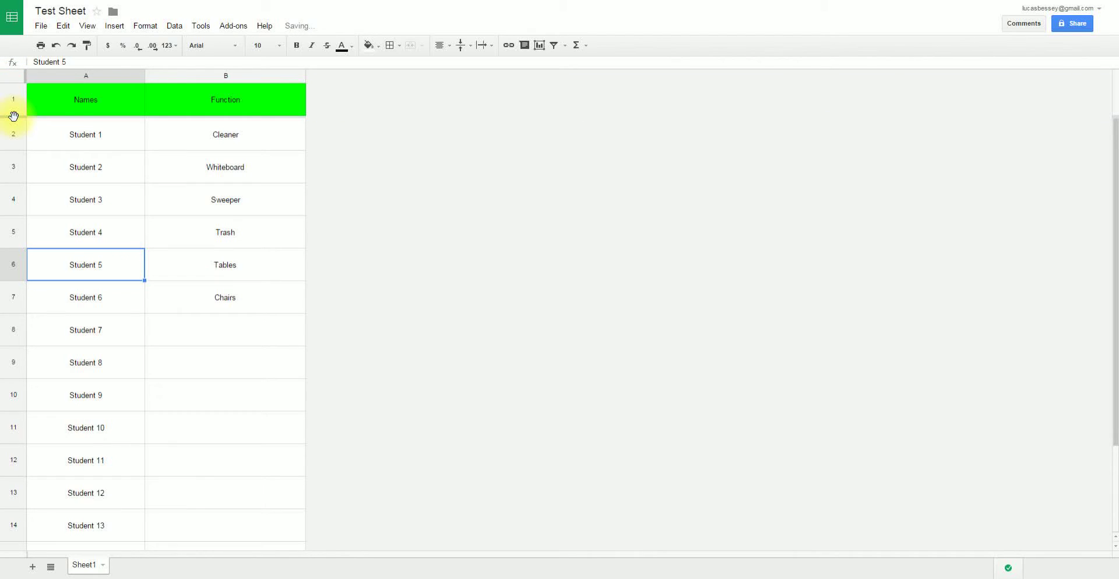
scroll(138, 101, down, 3)
scroll(137, 102, up, 3)
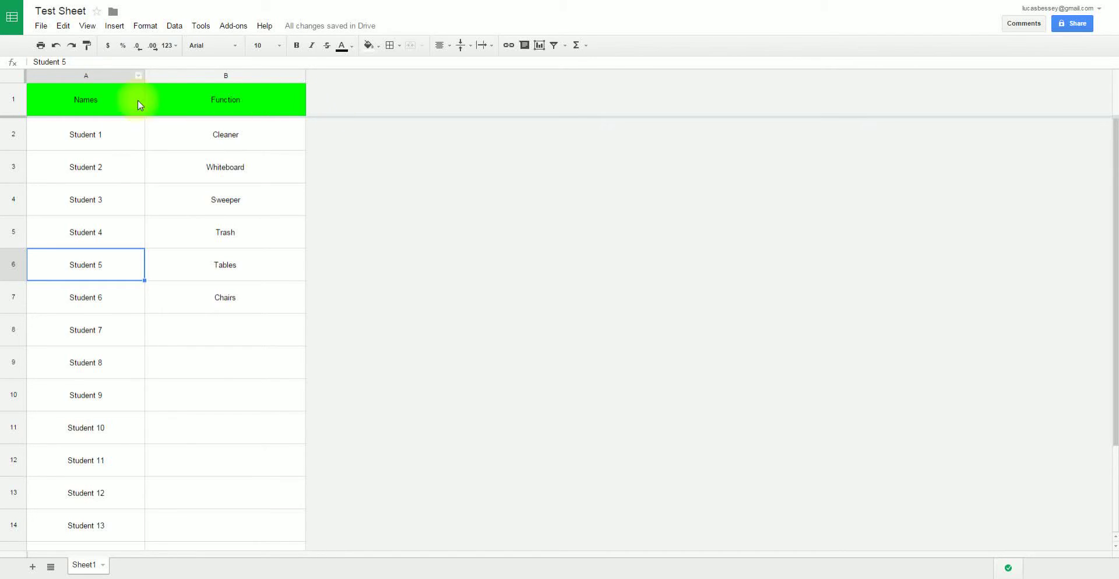
scroll(120, 103, down, 3)
scroll(81, 93, up, 3)
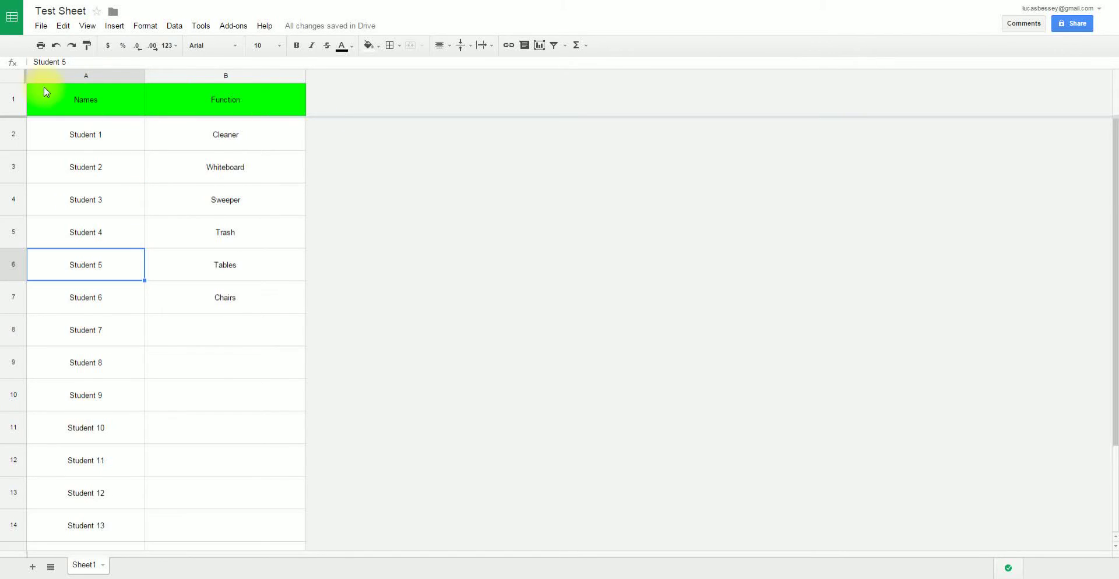
Freeze column A and insert a column with the header Age to the left of the Function column
drag(25, 79, 144, 76)
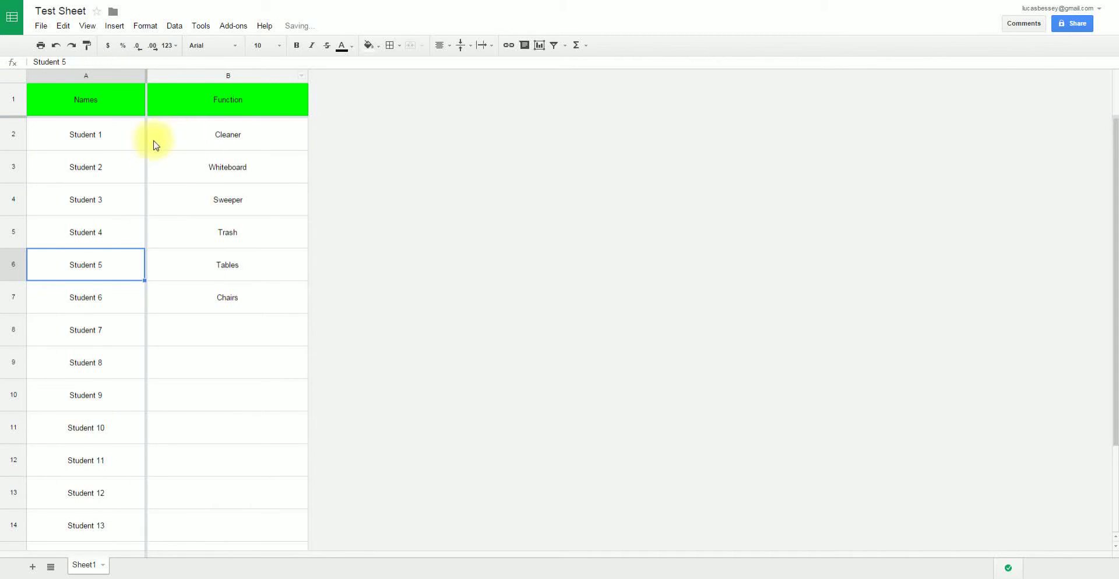
click(251, 76)
right_click(252, 76)
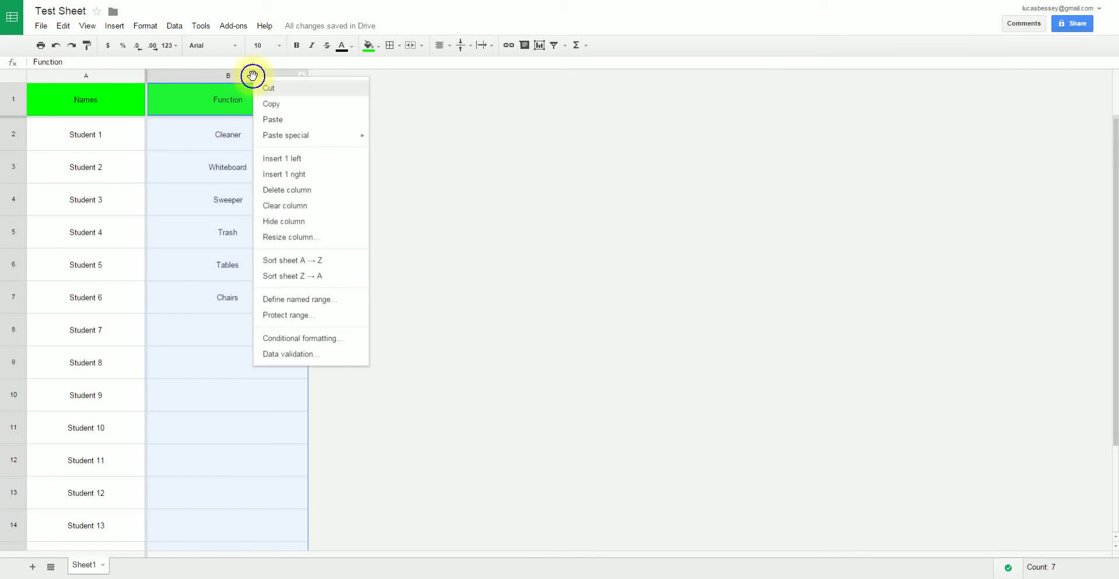
click(285, 159)
click(204, 106)
text(A)
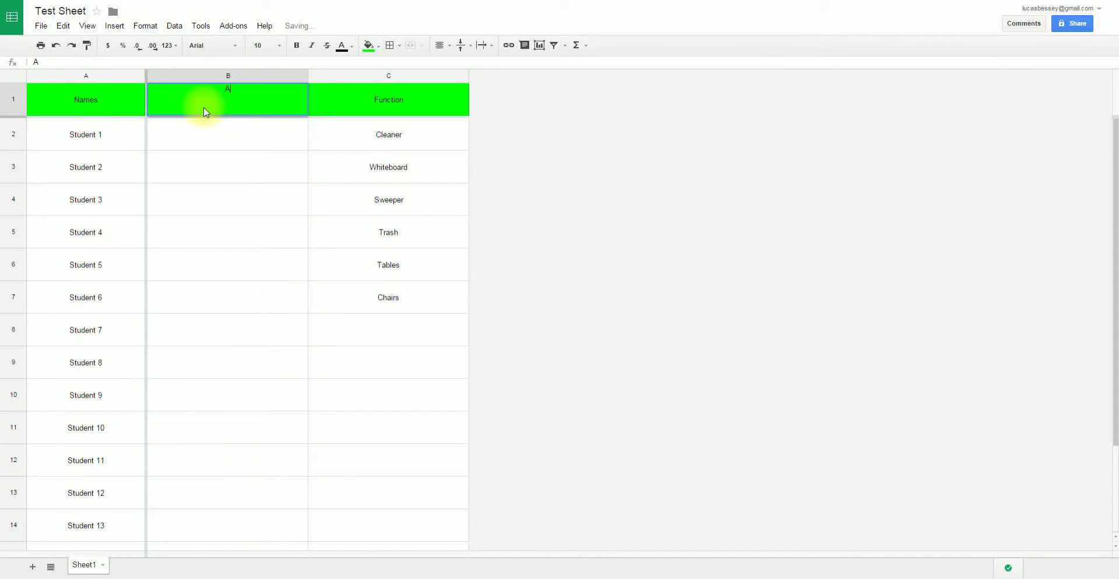
text(ge)
key(Return)
Insert a column to the left of Age and give it the header Favorite Food
click(213, 76)
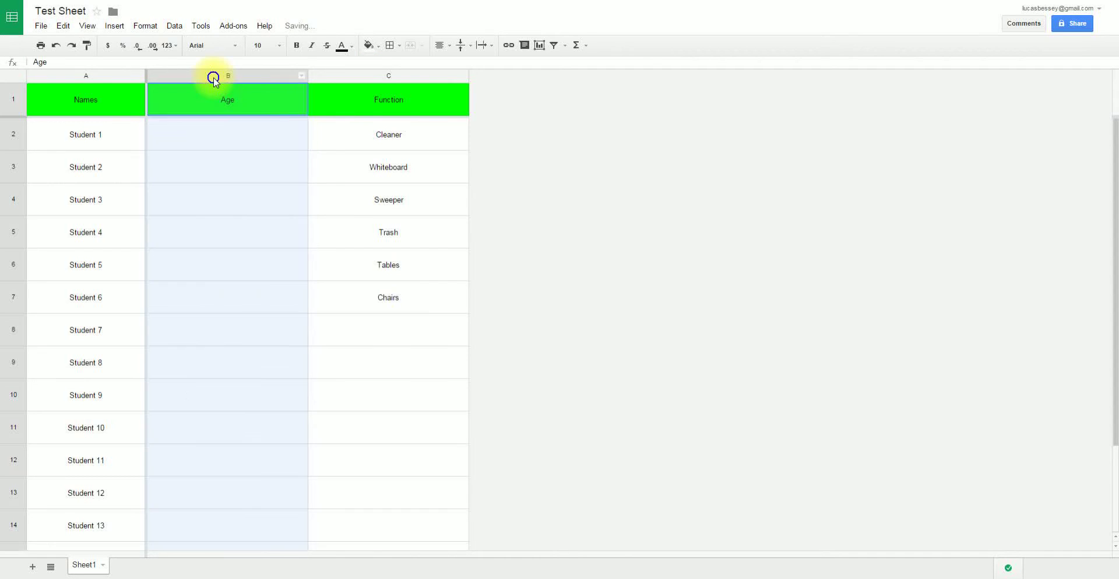
right_click(213, 78)
click(243, 154)
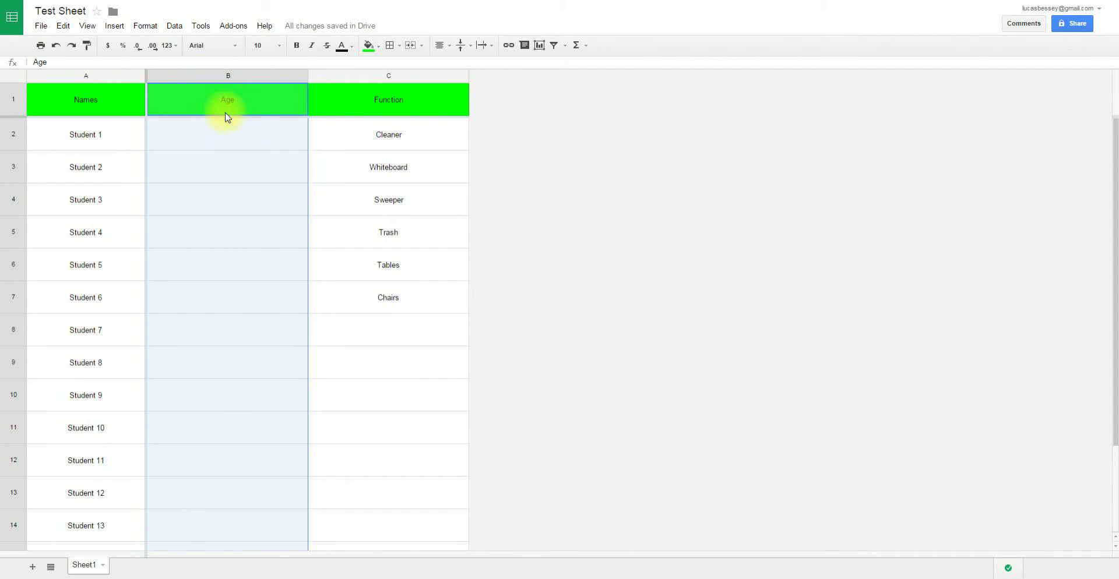
right_click(220, 83)
click(297, 167)
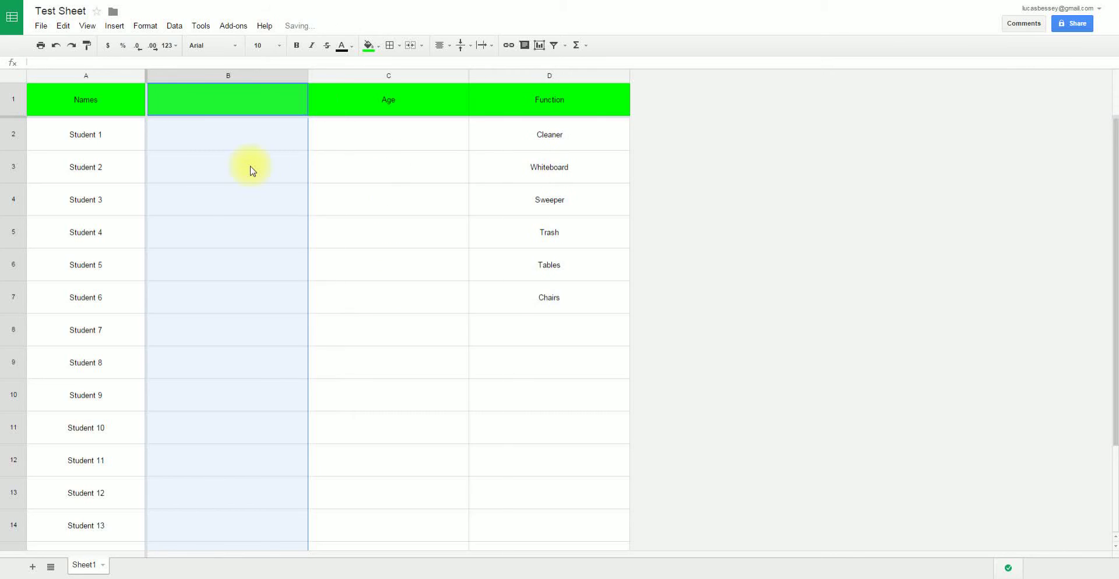
text(Favorite )
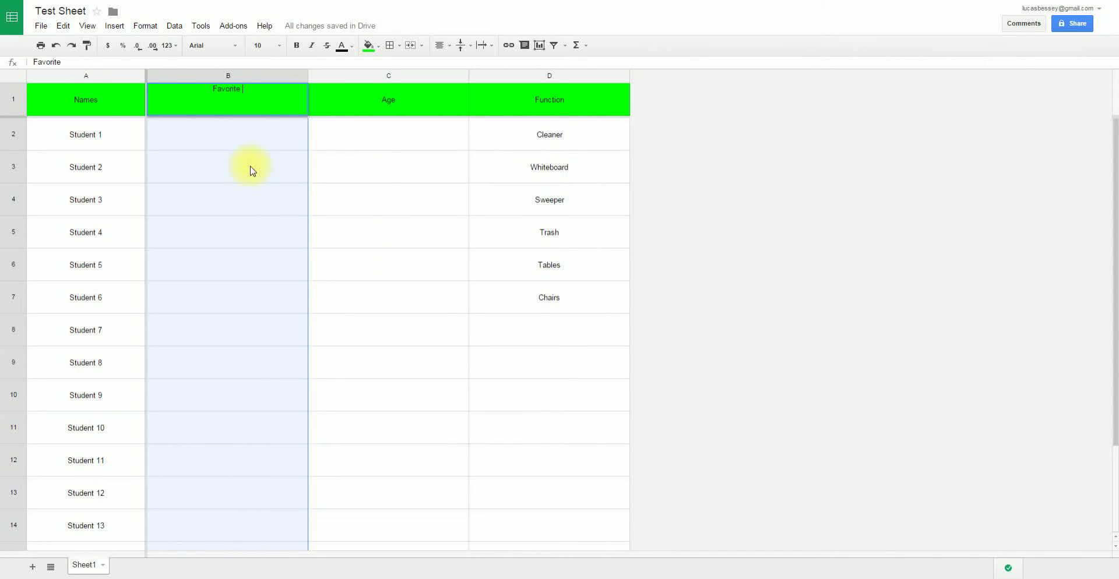
text(Food)
key(Return)
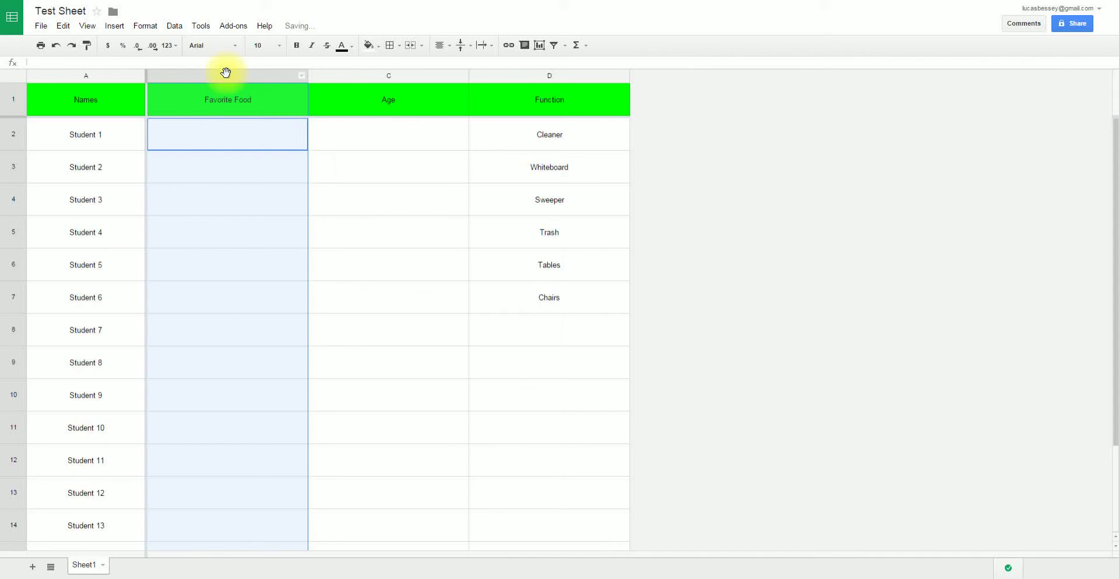
Insert a column to the left of Favorite Food and give it the header Birthday
right_click(224, 75)
click(273, 160)
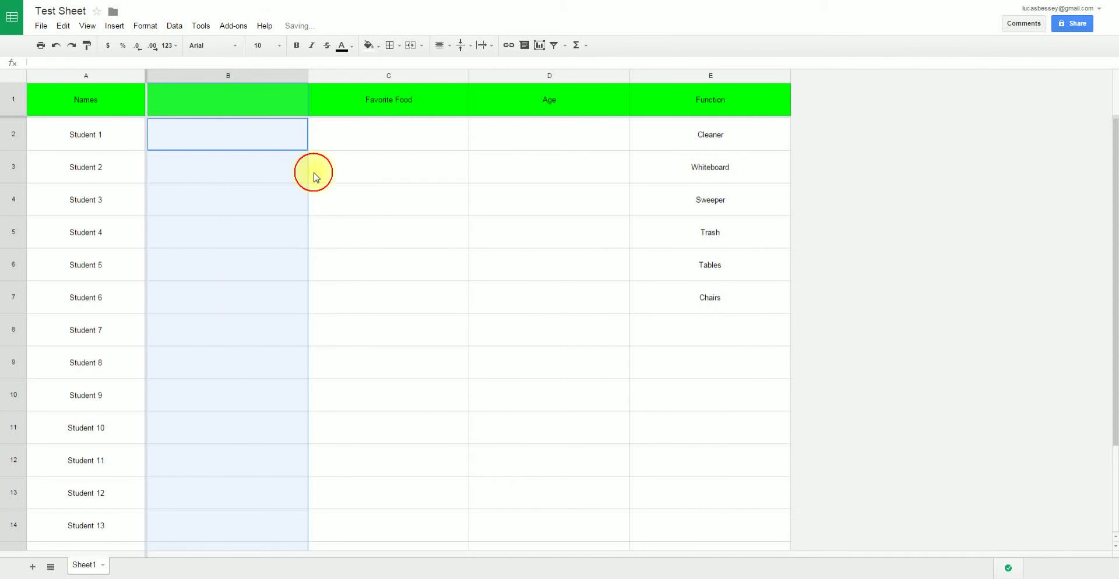
key(Up)
text(Birthday)
key(Return)
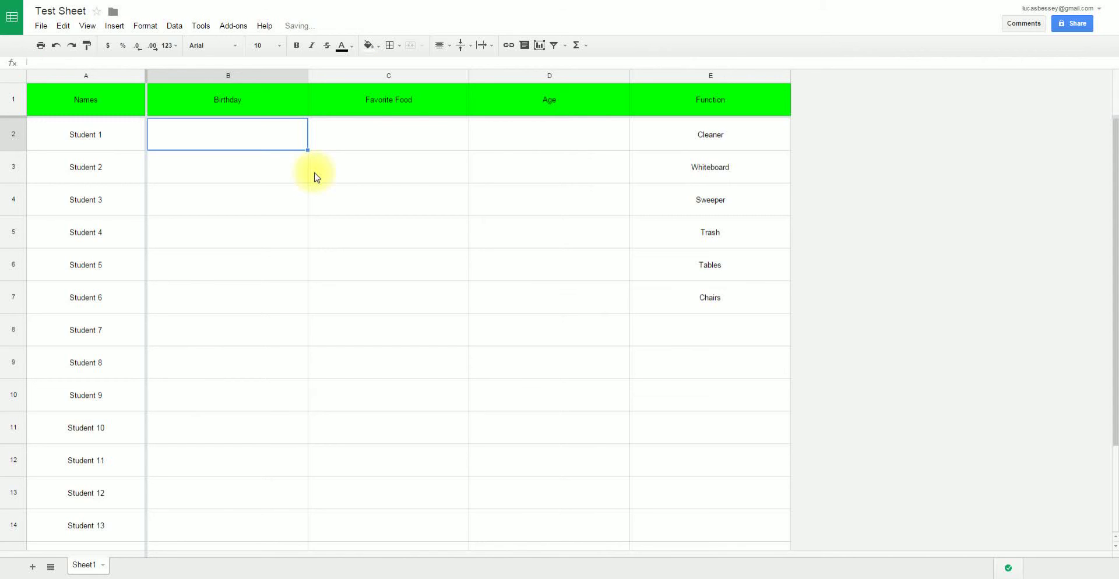
Insert a column to the left of Birthday and give it the header Test Score
right_click(251, 76)
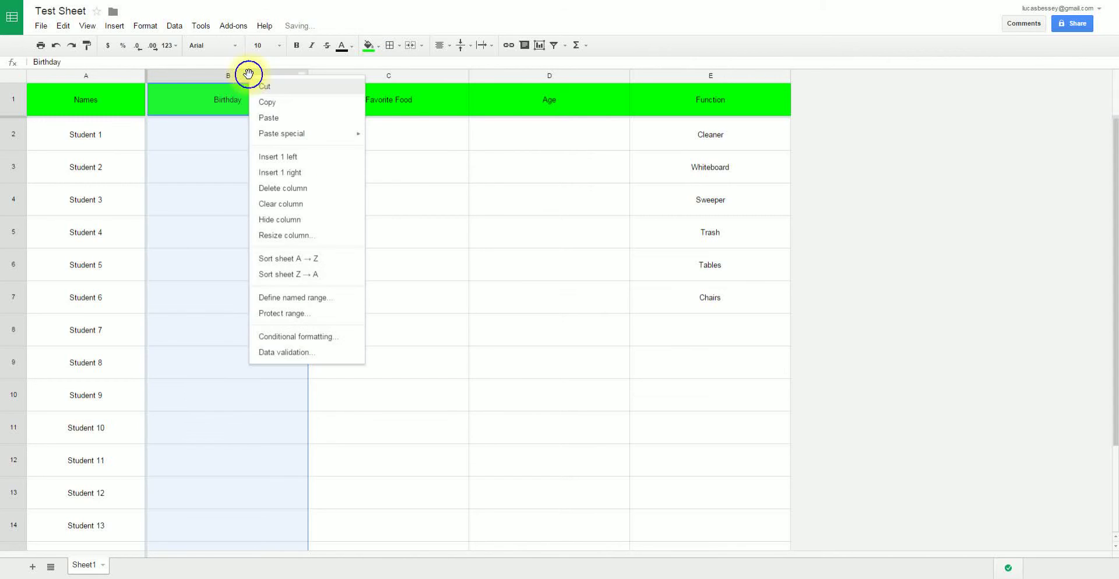
click(281, 157)
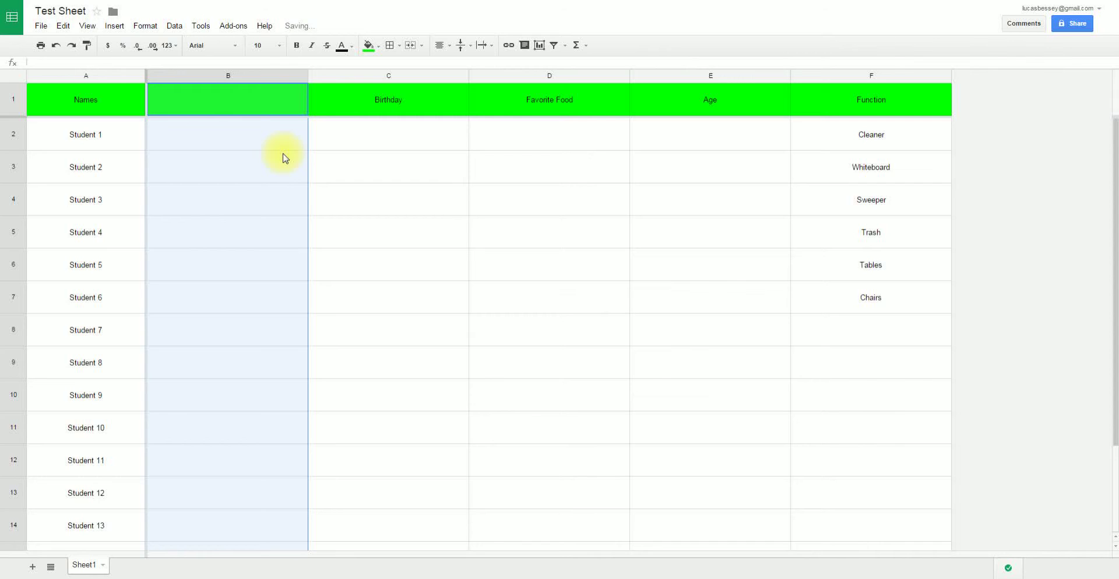
text(Test Score)
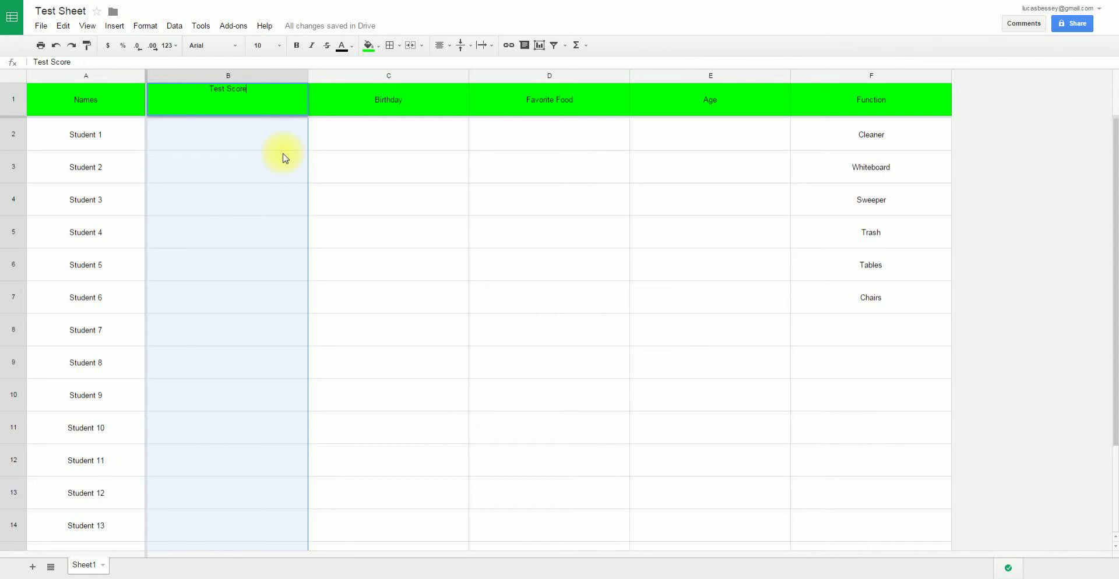
key(Return)
Insert a column to the left of Test Score and give it the header Grade
right_click(245, 74)
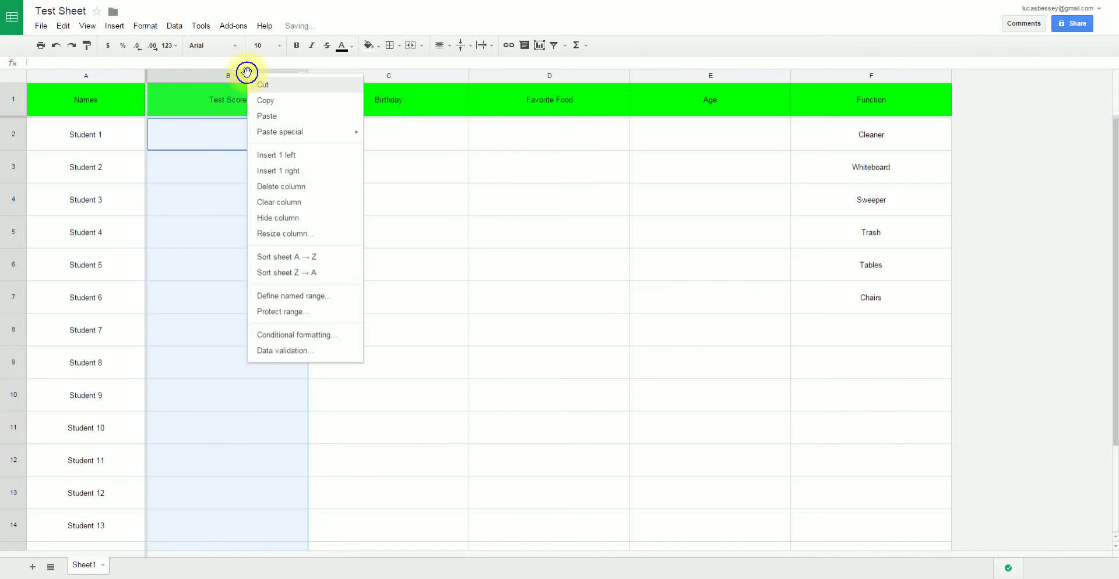
click(287, 153)
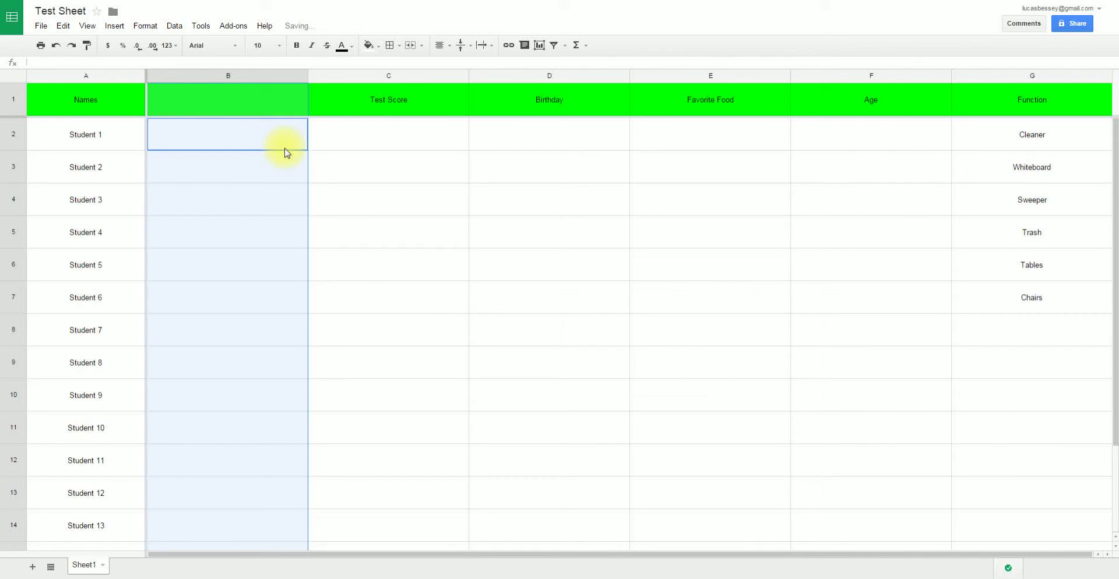
click(256, 102)
text(Grade)
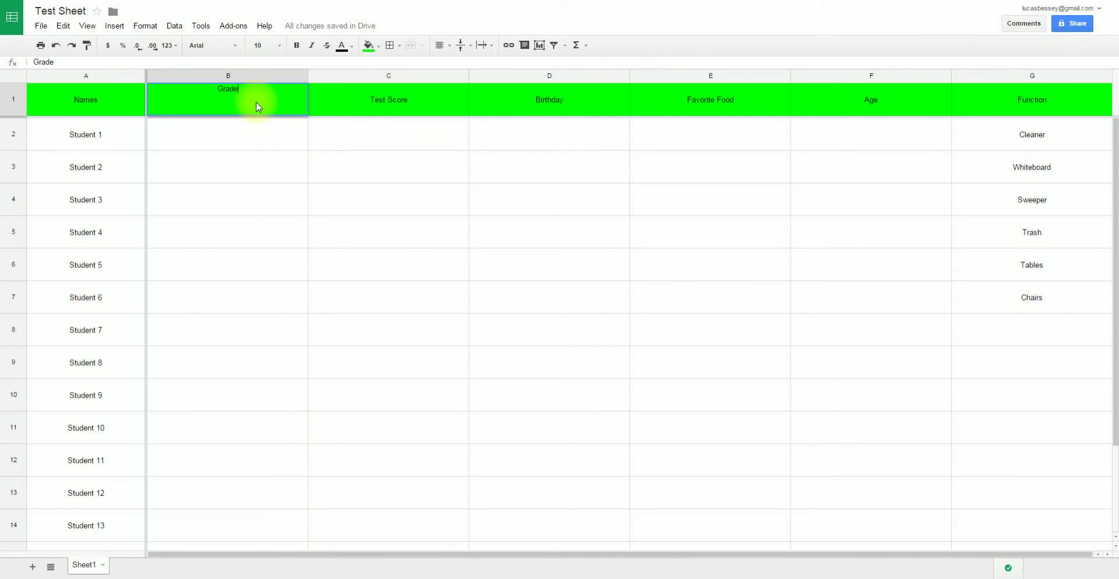
key(Return)
Examine how the frozen header row and Names column behave while moving across and down the sheet
scroll(353, 191, right, 1)
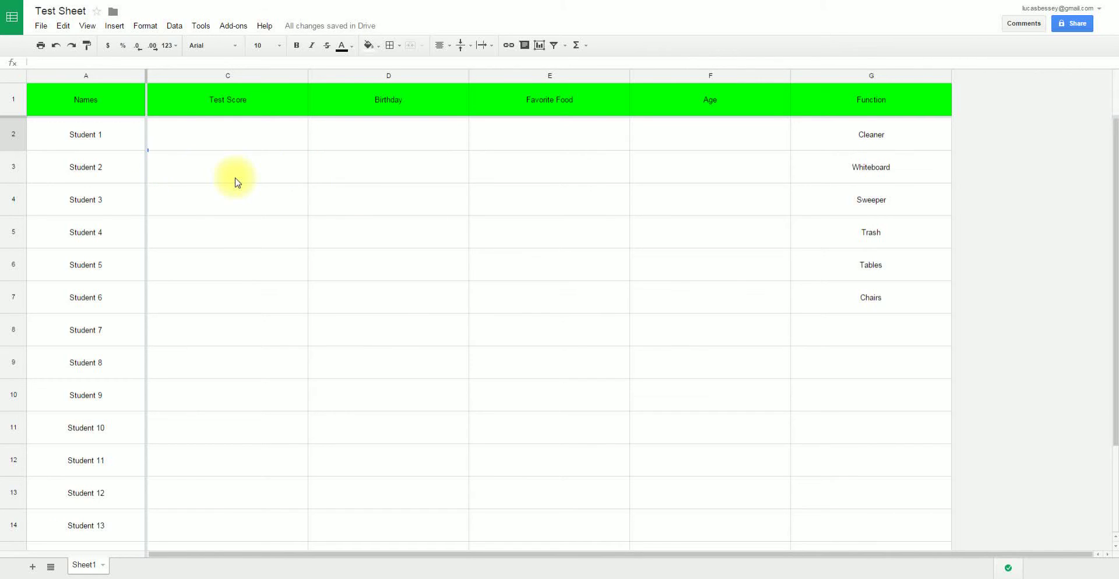
scroll(236, 182, left, 1)
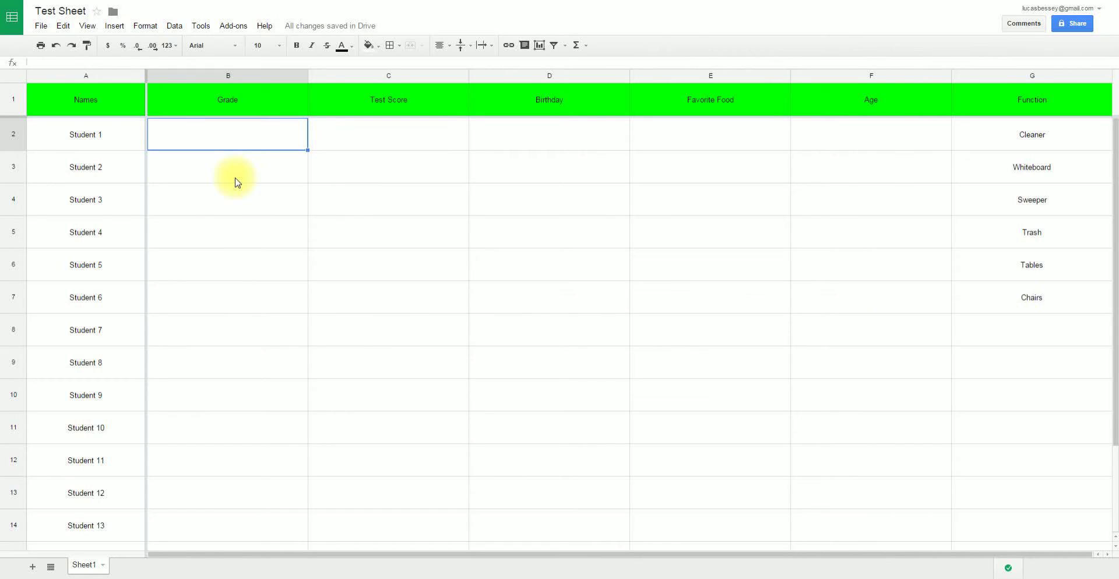
scroll(237, 182, right, 1)
scroll(237, 183, left, 1)
scroll(237, 182, down, 2)
scroll(237, 182, up, 2)
scroll(237, 182, down, 2)
scroll(237, 183, up, 2)
scroll(238, 182, down, 2)
scroll(236, 181, up, 2)
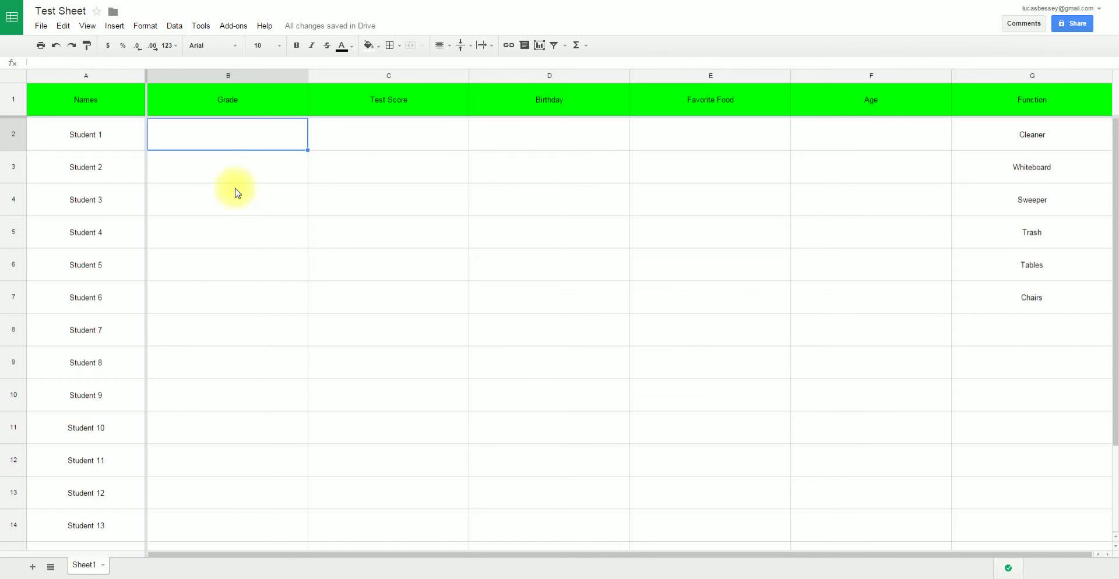
click(282, 234)
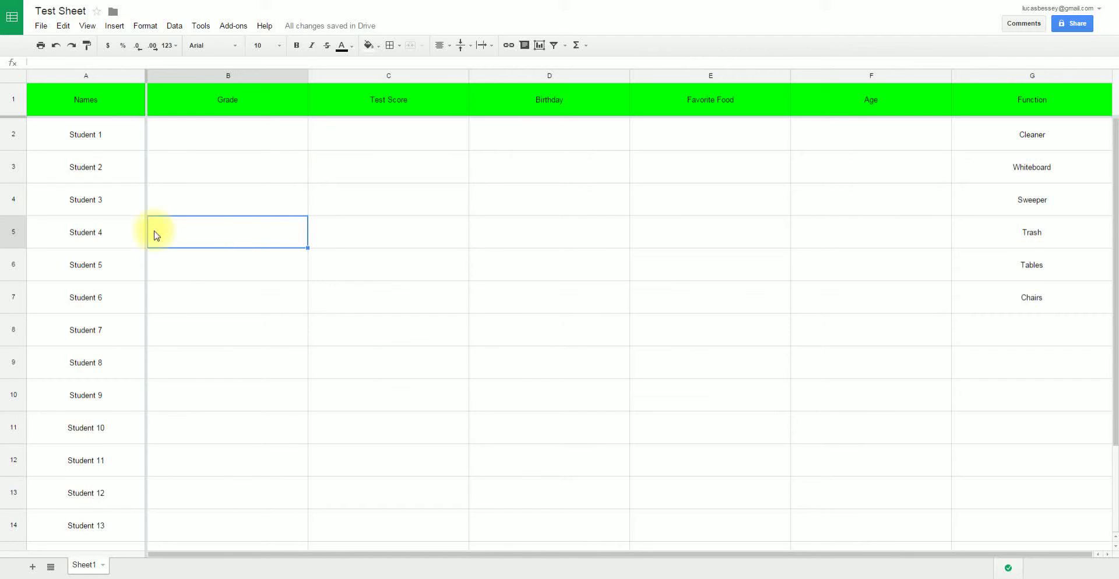
scroll(204, 232, down, 2)
scroll(204, 232, up, 2)
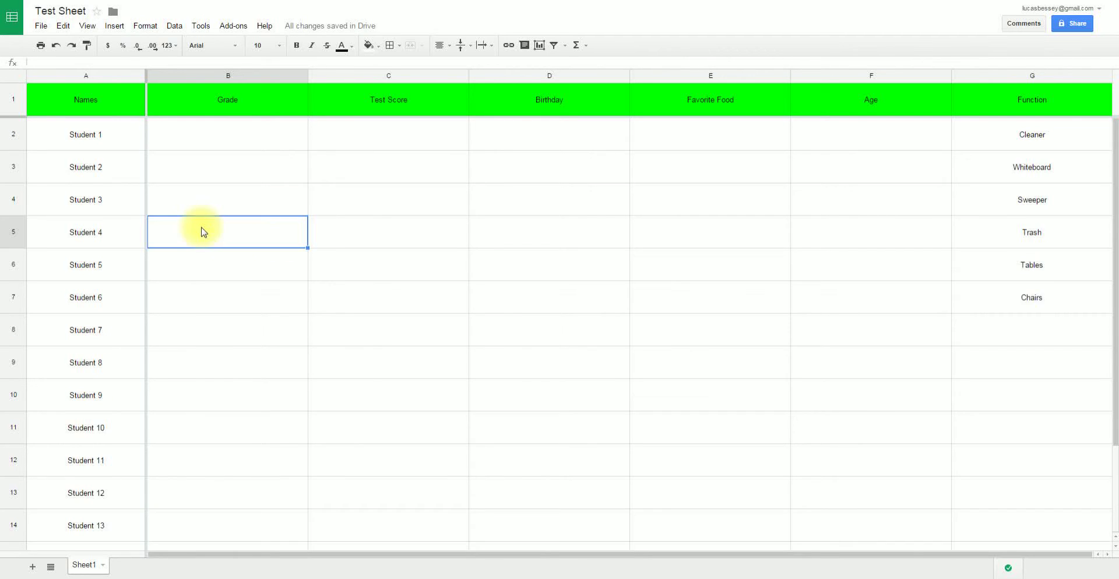
scroll(203, 232, down, 1)
scroll(203, 232, up, 1)
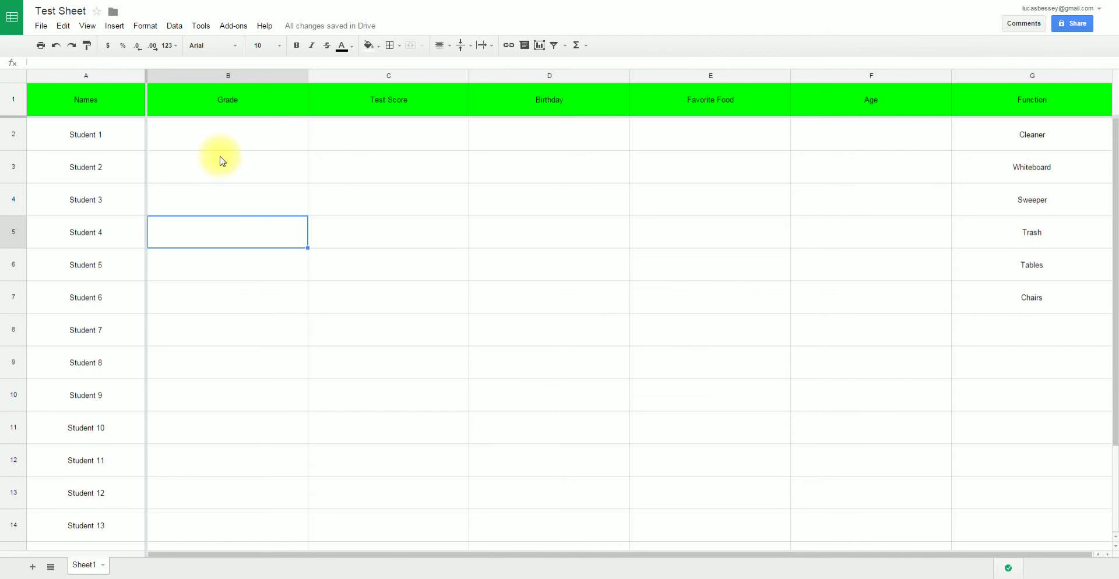
scroll(221, 161, right, 1)
scroll(222, 161, left, 1)
scroll(221, 161, right, 1)
scroll(221, 160, left, 1)
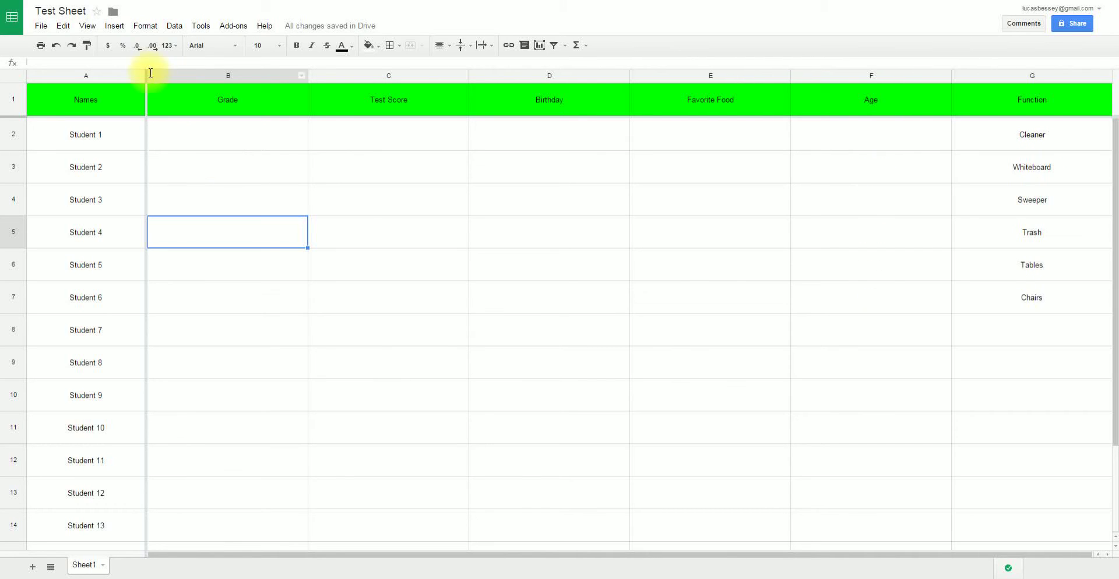
scroll(200, 132, right, 1)
scroll(200, 132, left, 1)
scroll(140, 131, right, 1)
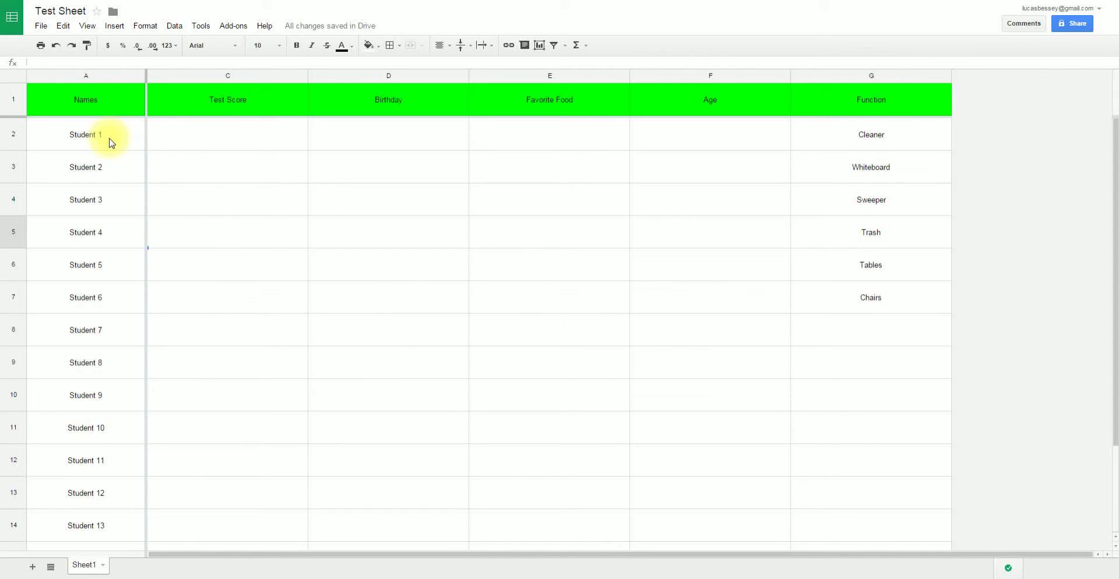
scroll(262, 145, left, 1)
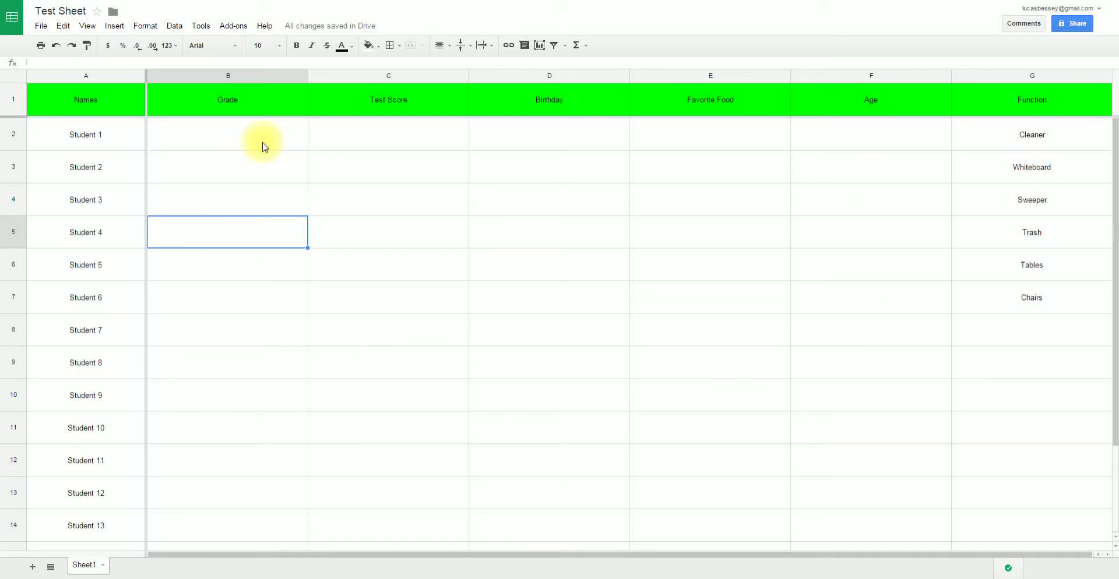
Enter grade 8 and test score 100 for Student 1
click(234, 145)
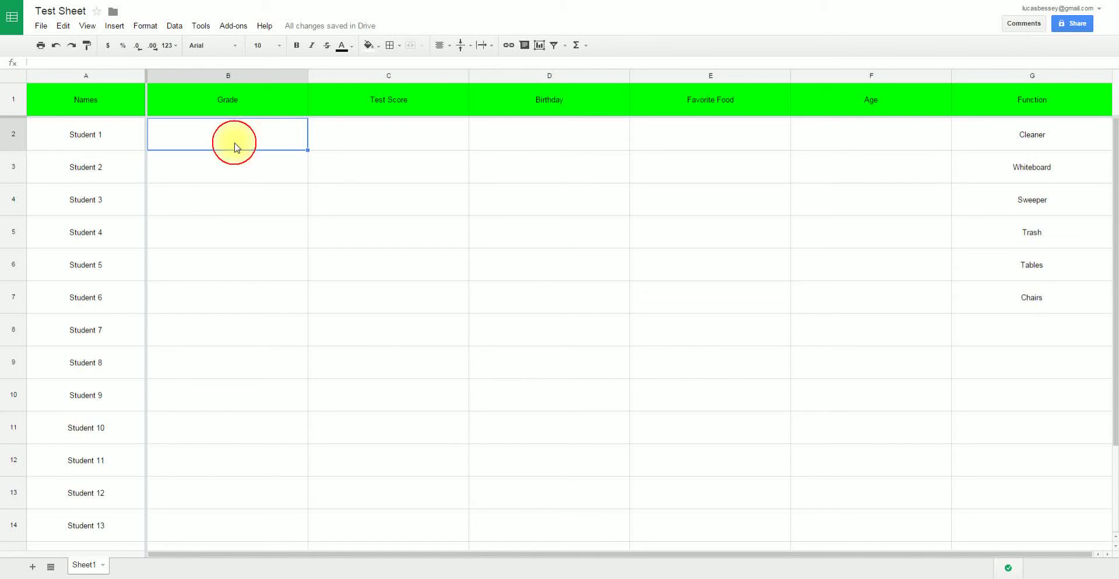
text(8)
key(Tab)
text(1)
key(Tab)
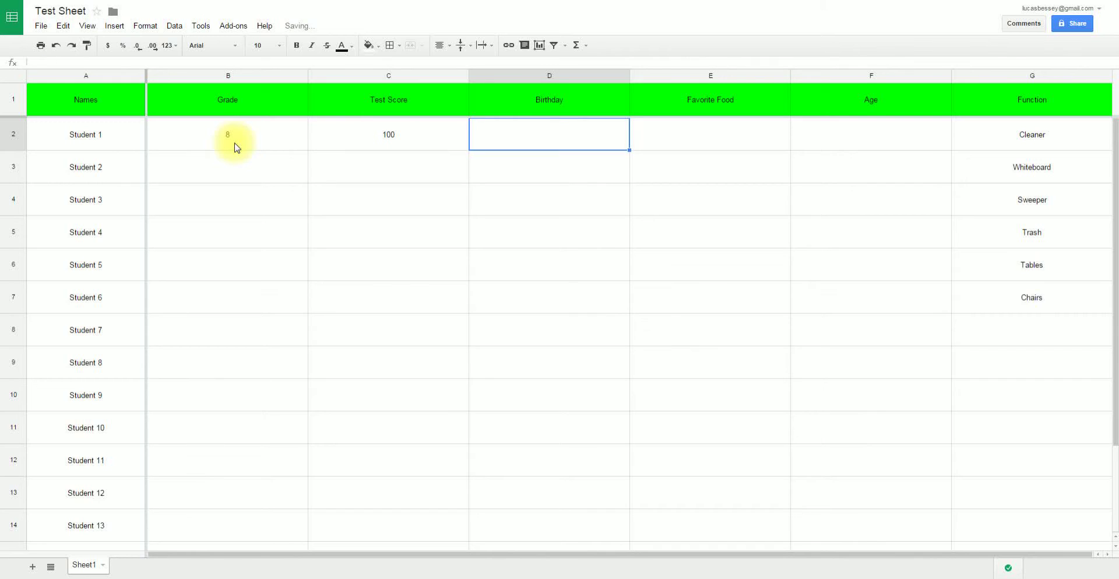
Enter Student 1's full date of birth, including the year, in the Birthday column
text(1/1/)
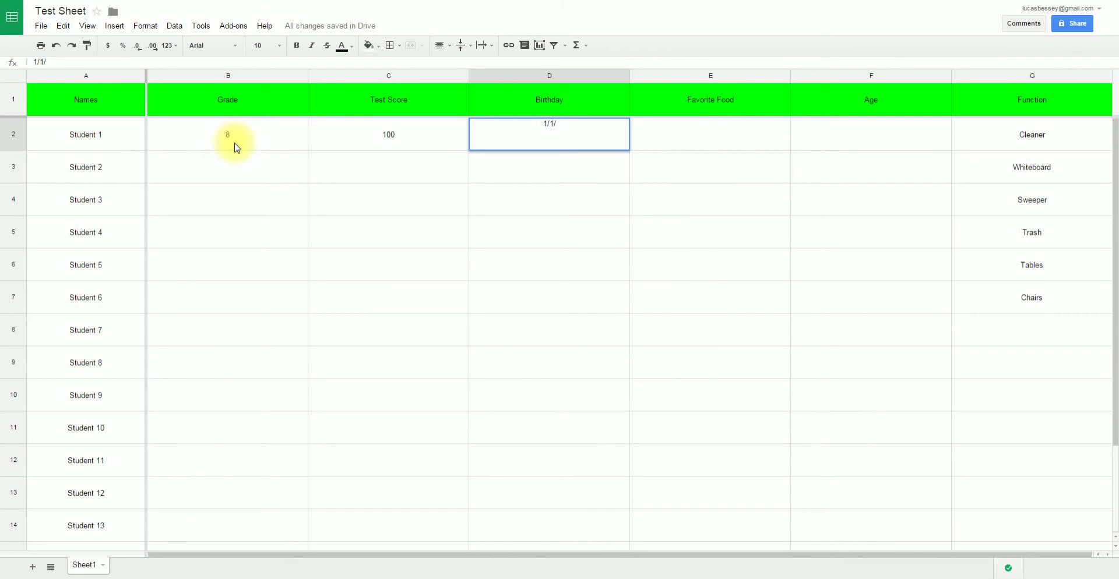
key(Return)
key(Right)
key(Up)
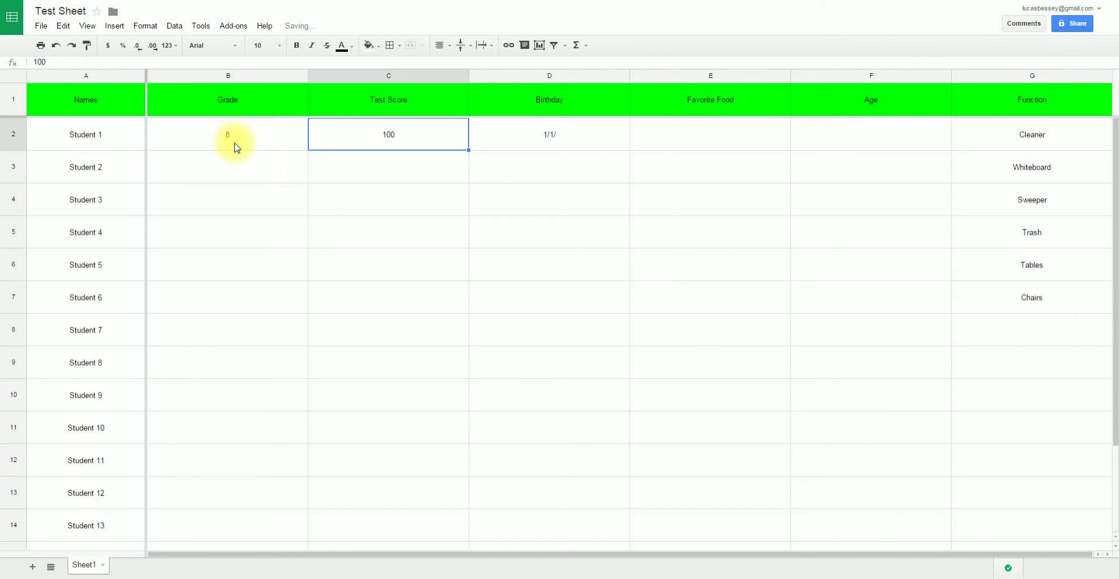
key(Right)
key(Return)
text(2015)
key(Return)
key(Right)
key(Up)
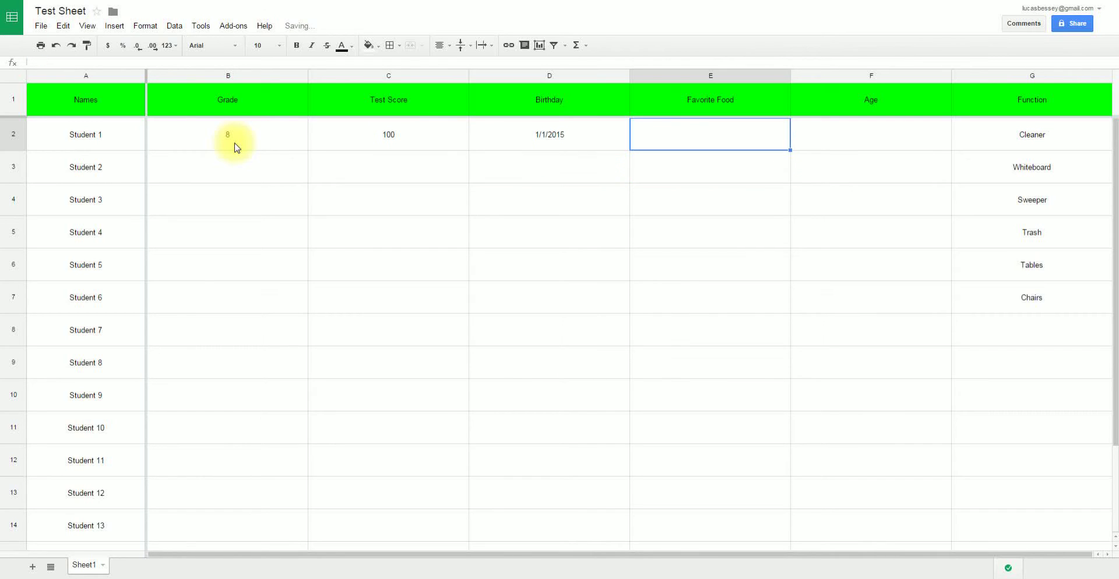
key(Left)
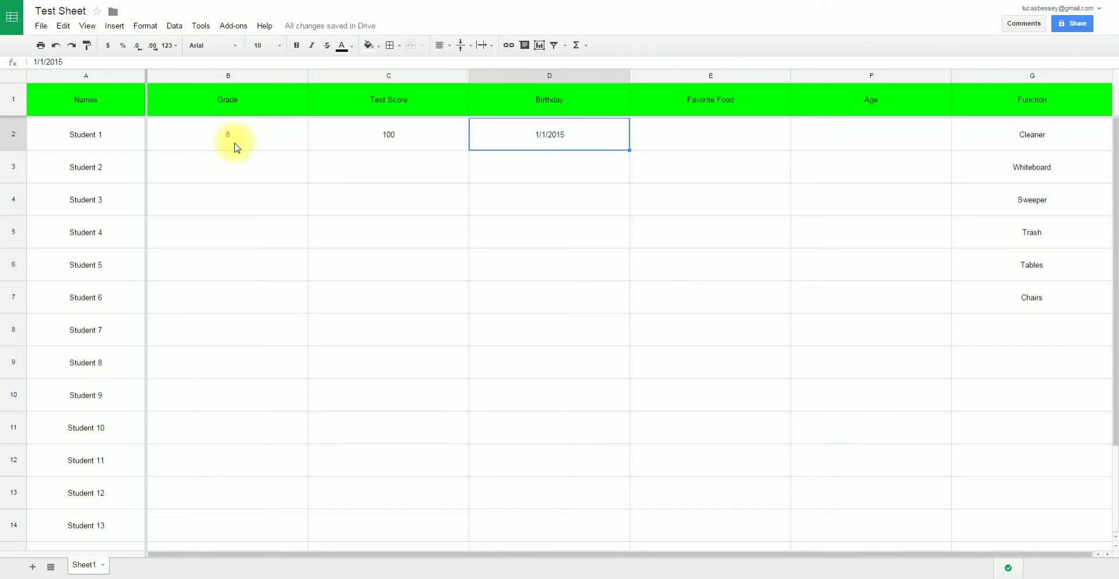
Enter Pizza as Student 1's favorite food and 12 as the age
key(Right)
text(Pizz)
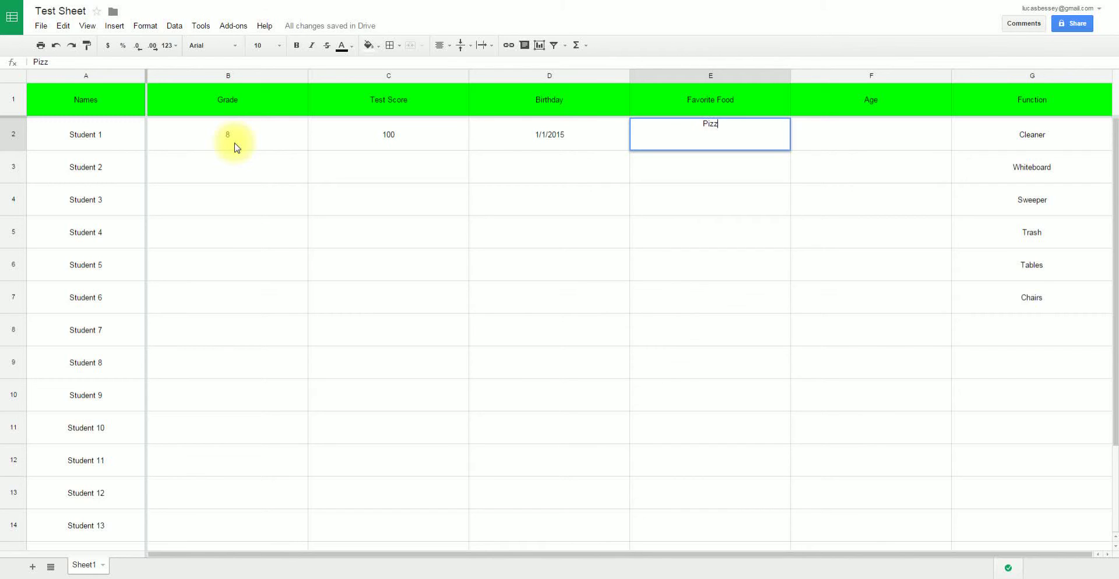
text(a)
key(Tab)
text(12)
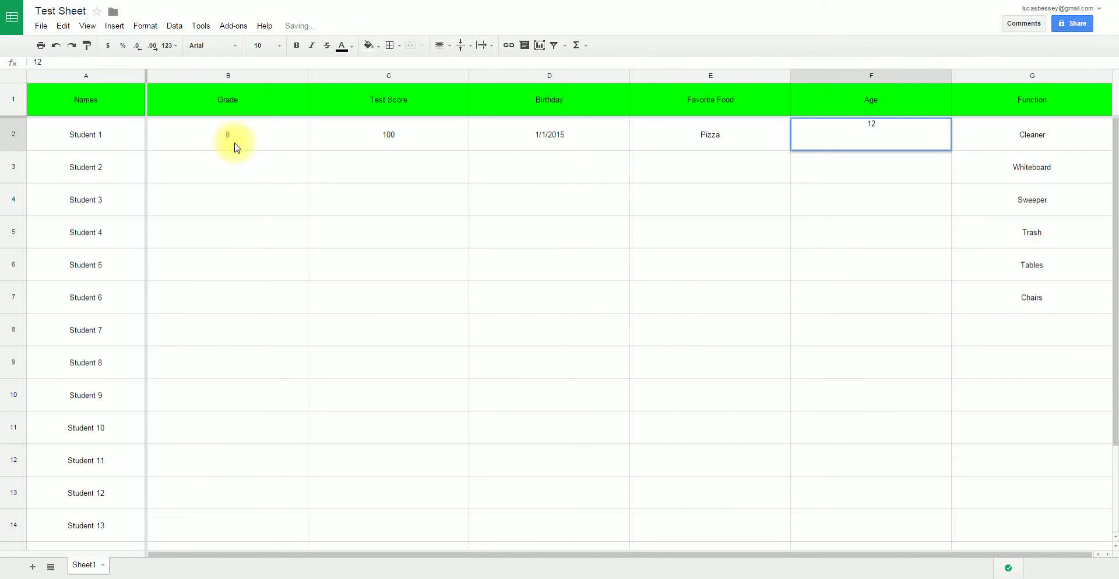
key(Return)
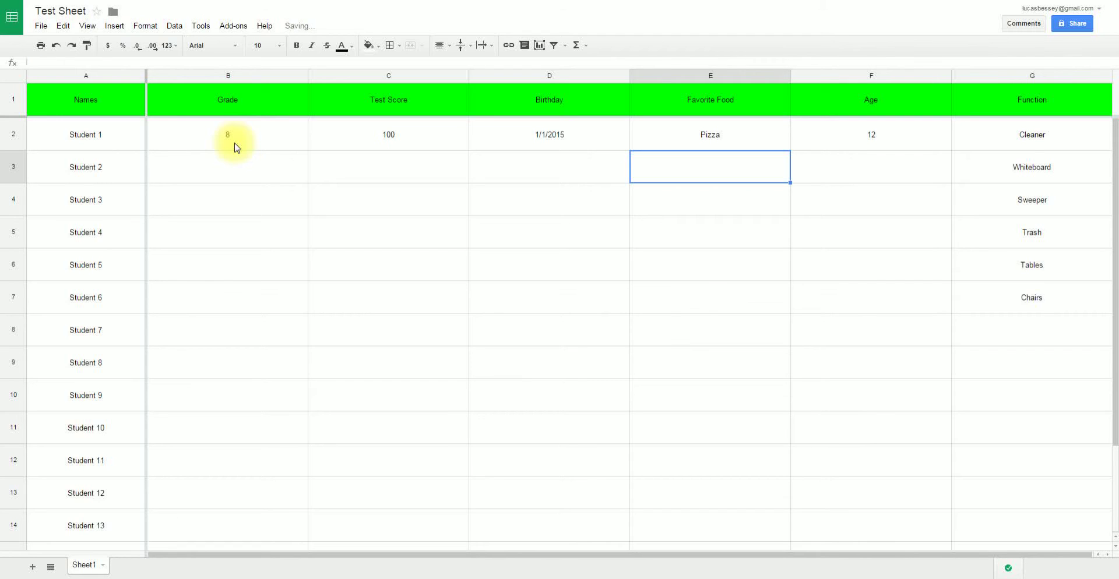
Examine Student 1's entries alongside the frozen Names column while moving across the row
key(Right)
key(Right)
key(Up)
key(Left)
key(Left)
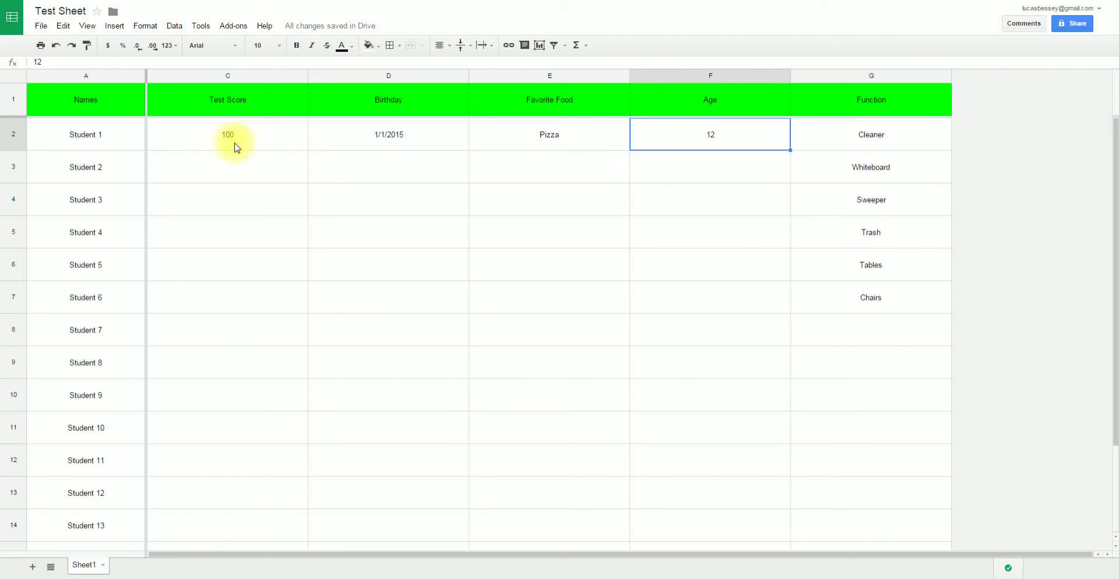
key(Left)
scroll(257, 193, left, 2)
scroll(256, 193, right, 2)
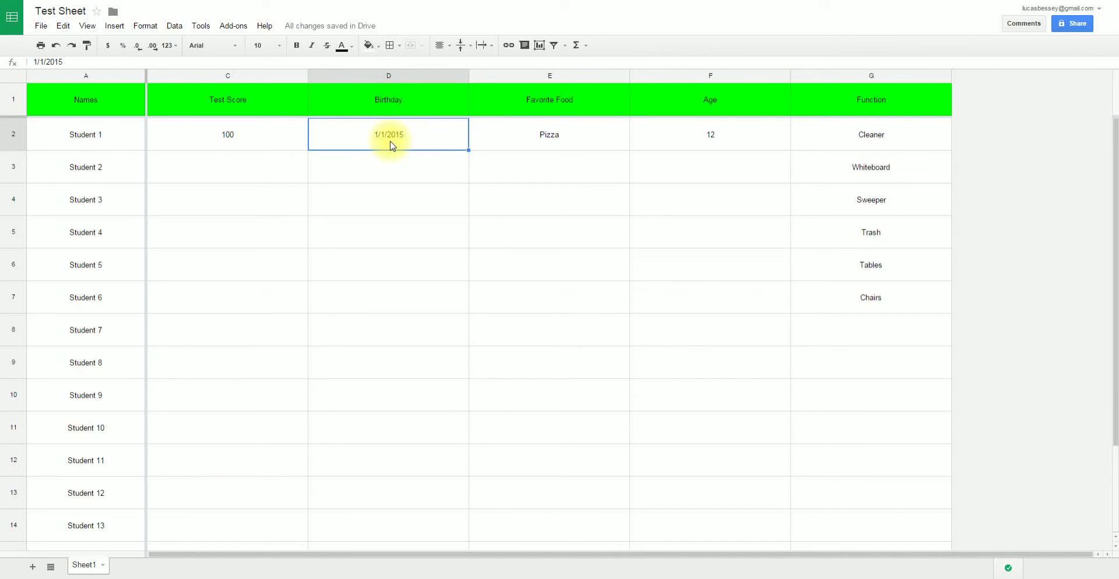
click(98, 135)
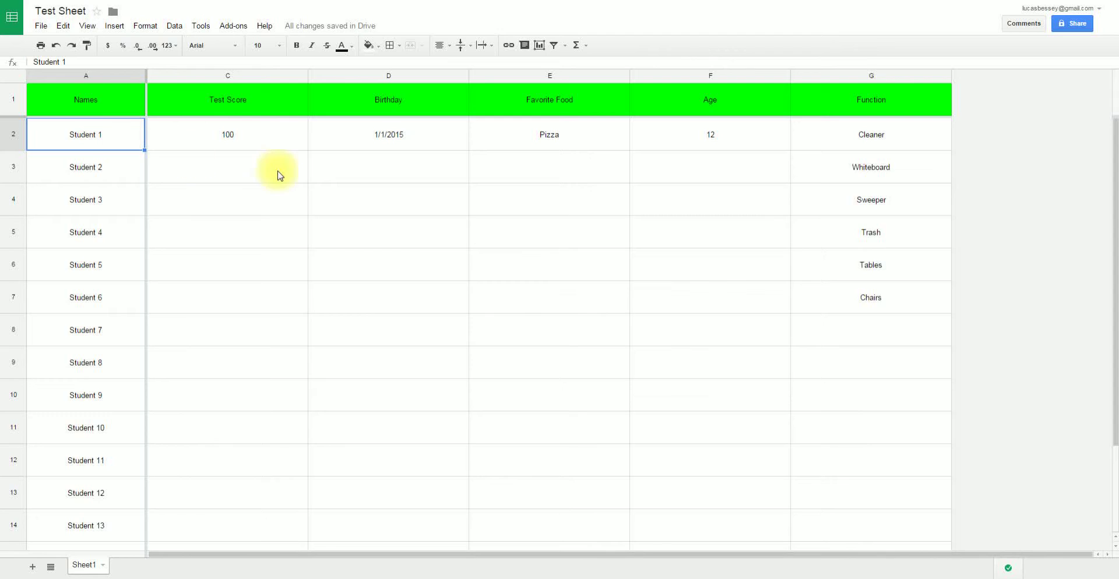
scroll(262, 170, left, 3)
scroll(263, 170, right, 3)
scroll(263, 171, left, 3)
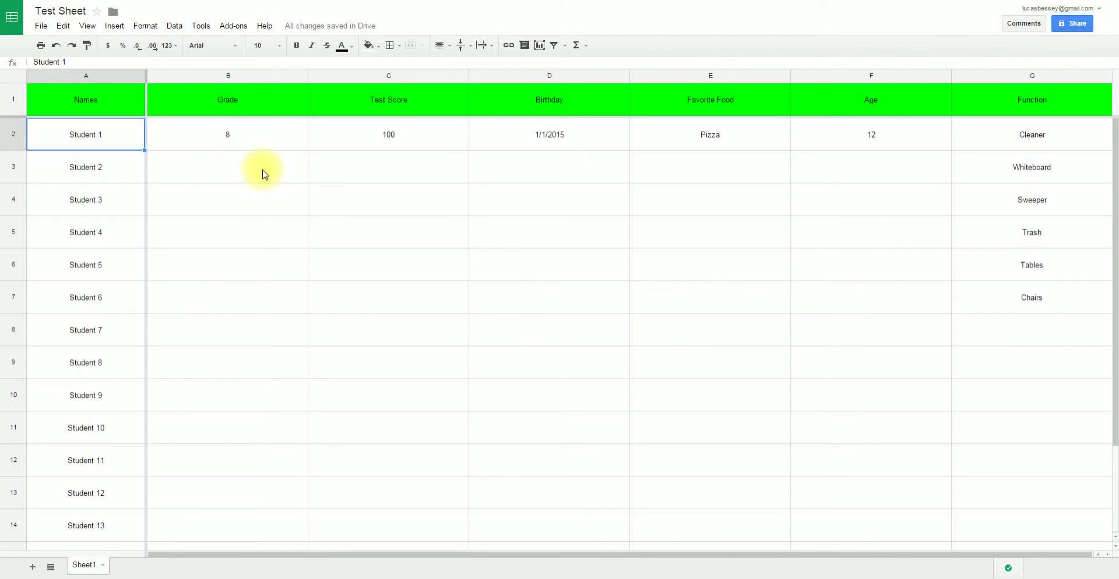
click(295, 145)
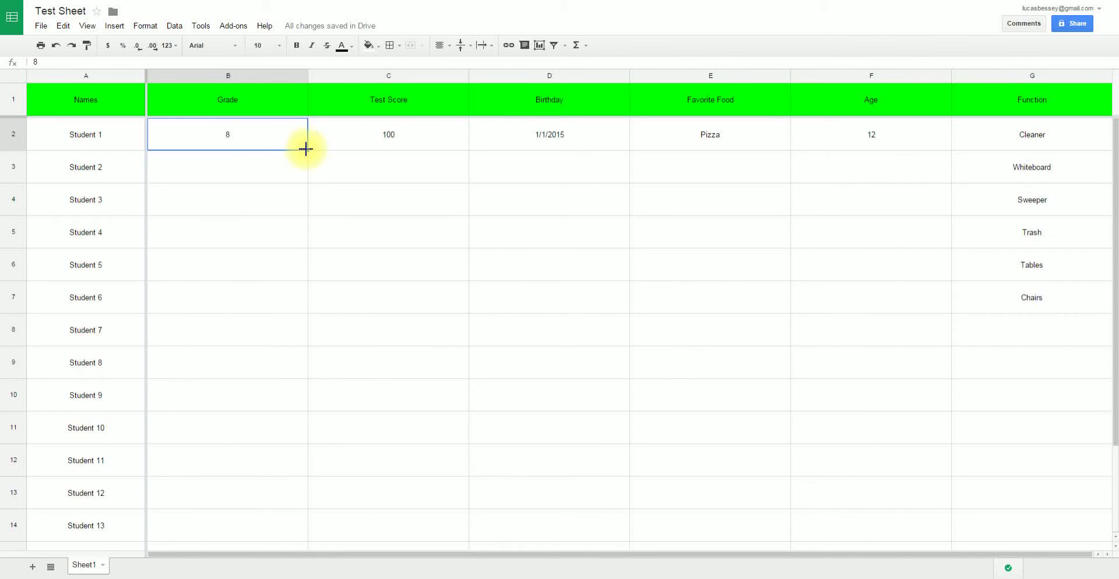
scroll(286, 234, up, 1)
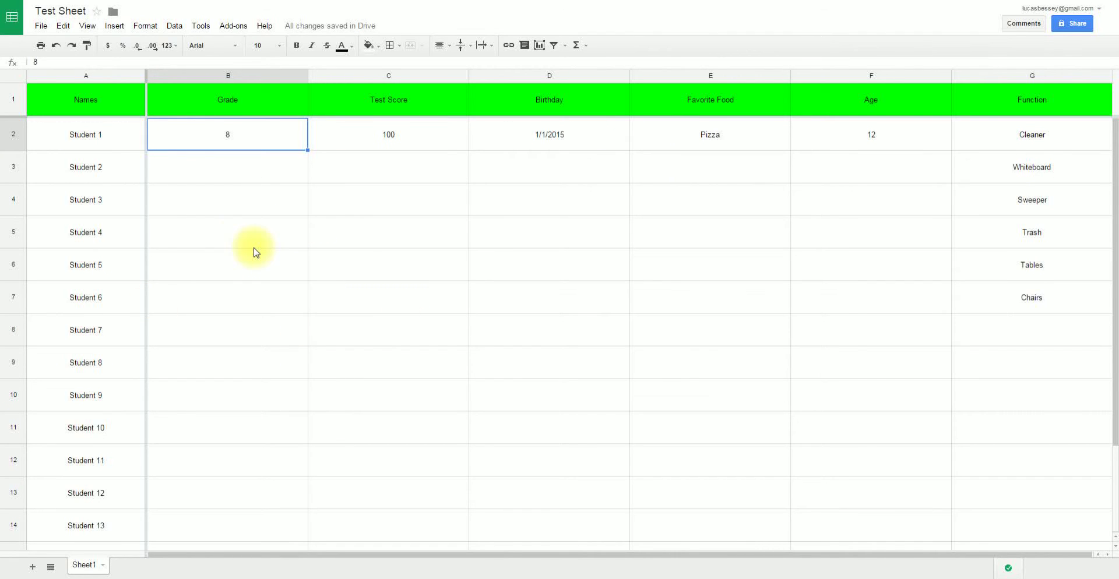
Switch to Google Drive and look through the 2012/2013 folder inside Past Years
click(149, 0)
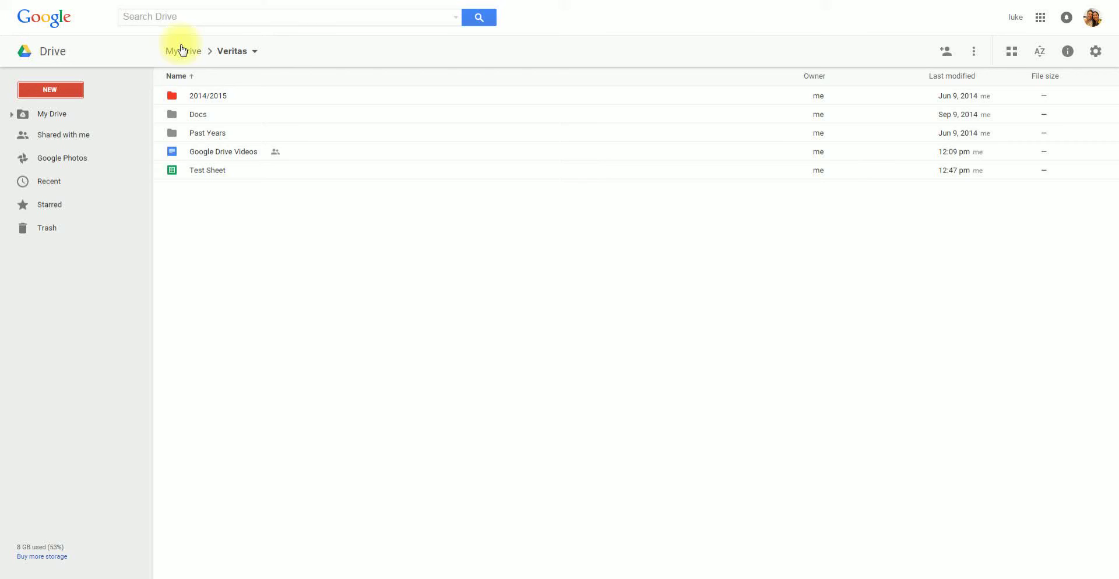
double_click(212, 132)
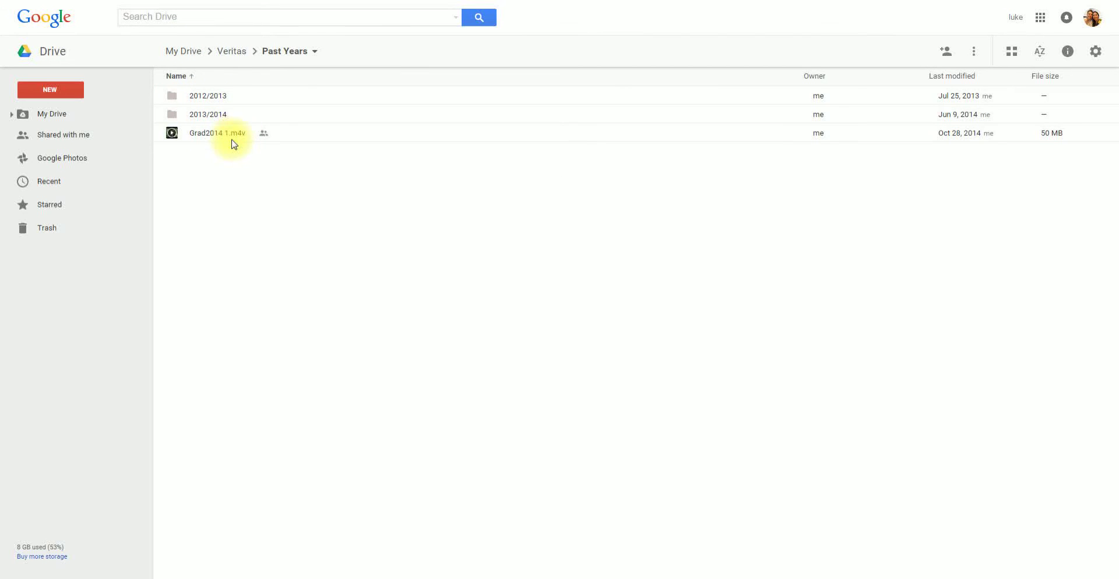
double_click(208, 95)
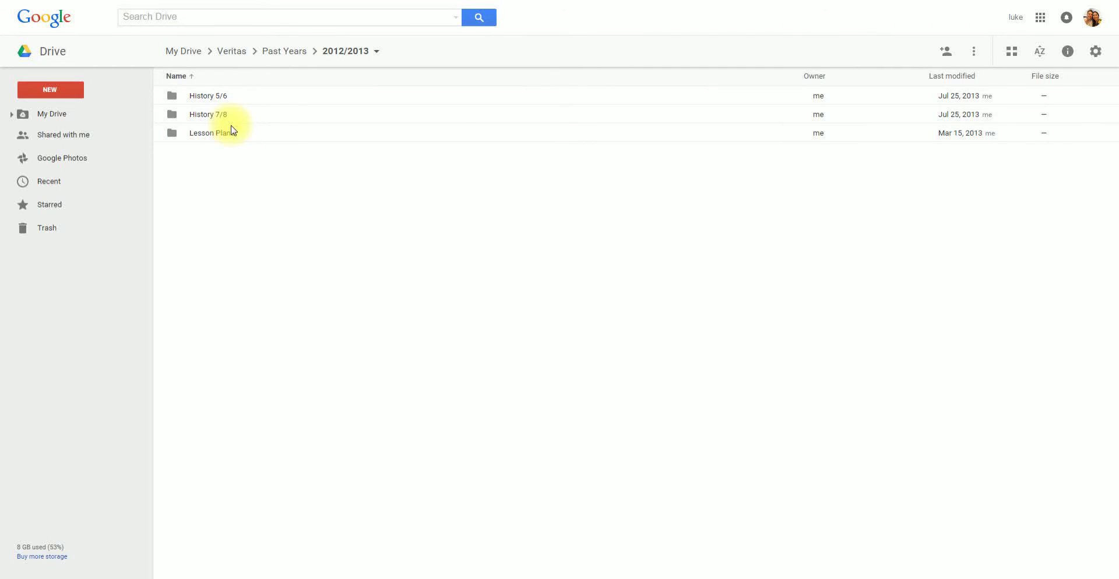
click(283, 51)
Open the 7/8 Class Info spreadsheet last modified Sep 19, 2013, from Tech - All in the 2013/2014 Classes folder
double_click(233, 114)
double_click(206, 98)
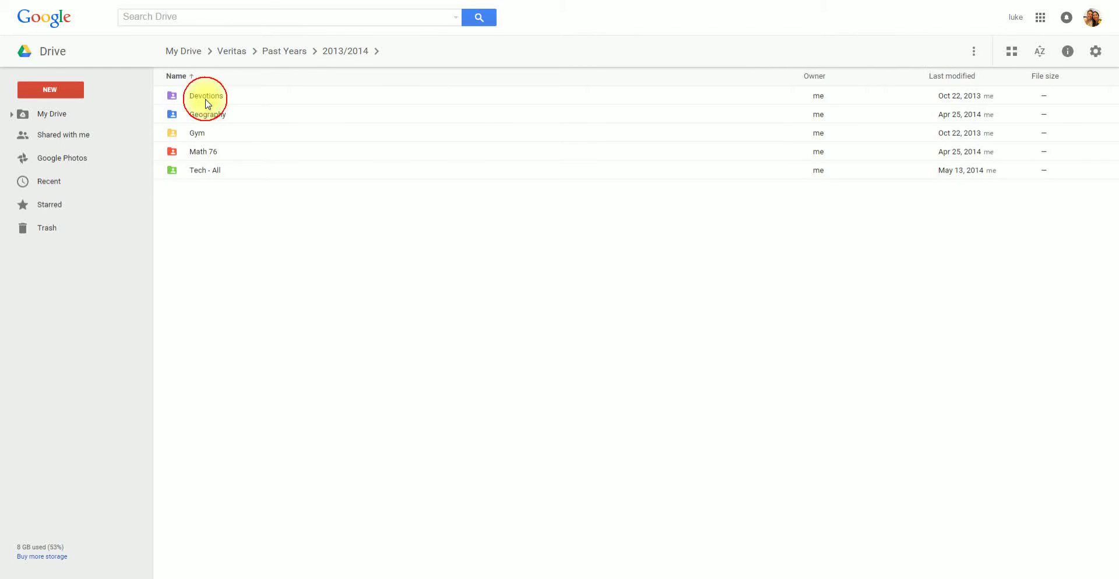
double_click(208, 171)
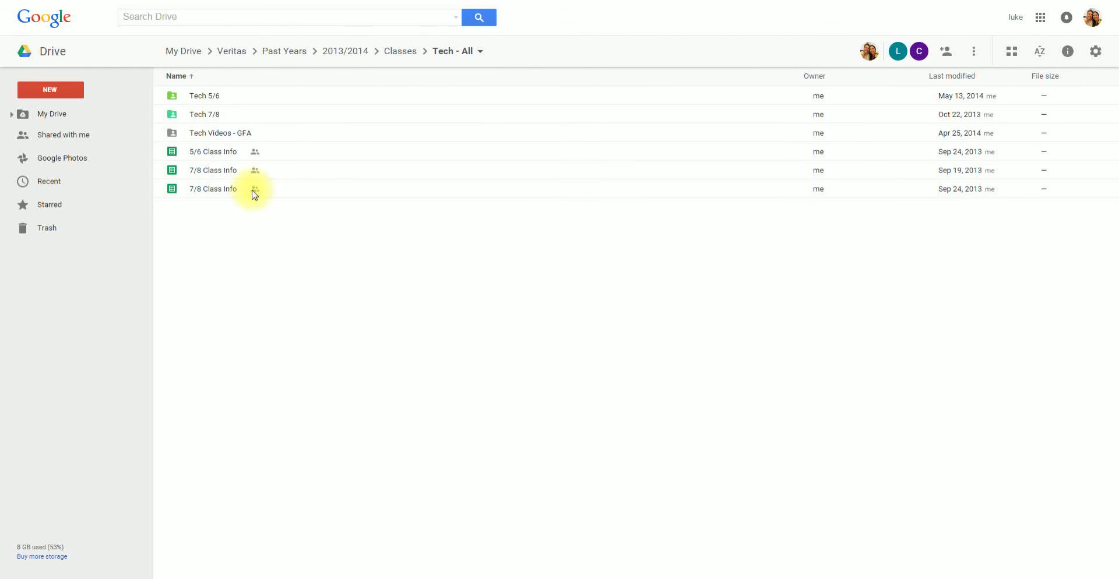
click(217, 173)
double_click(217, 171)
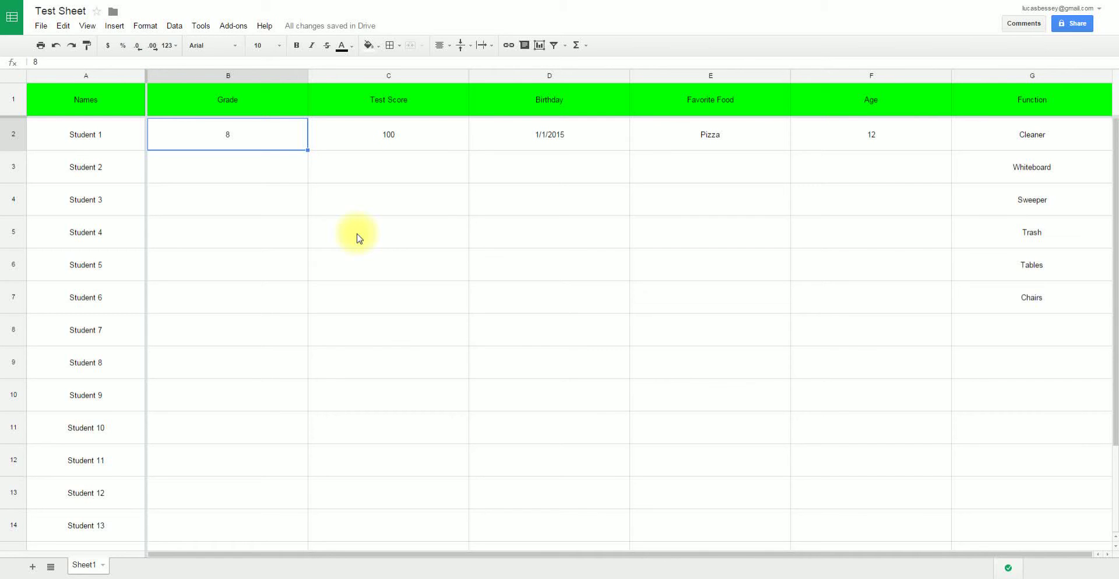
Examine the Test Sheet student list down to its last row beneath the frozen header
scroll(208, 412, down, 2)
scroll(207, 413, up, 2)
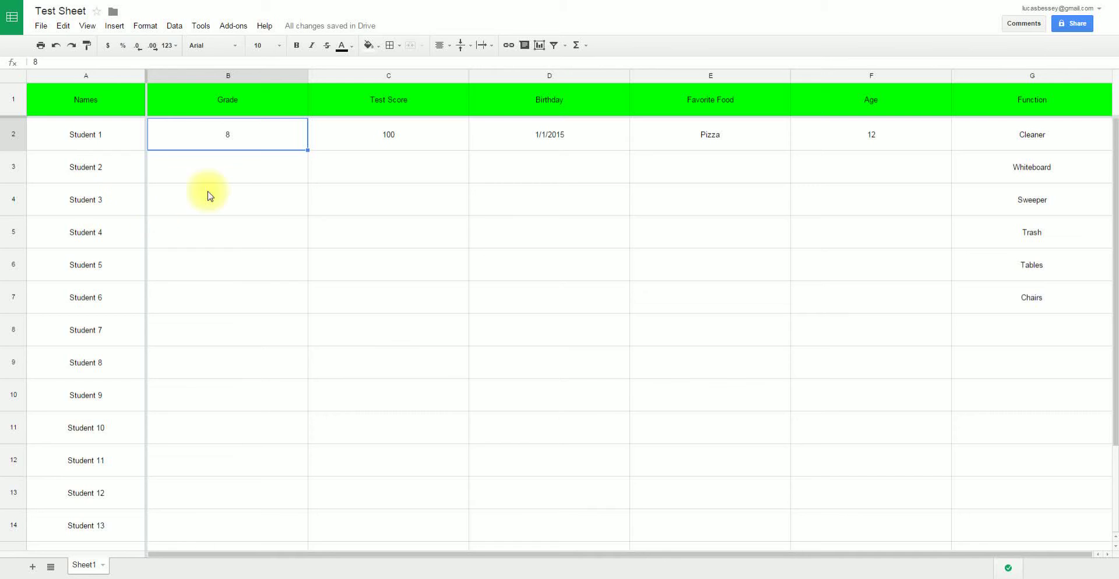
scroll(215, 207, down, 2)
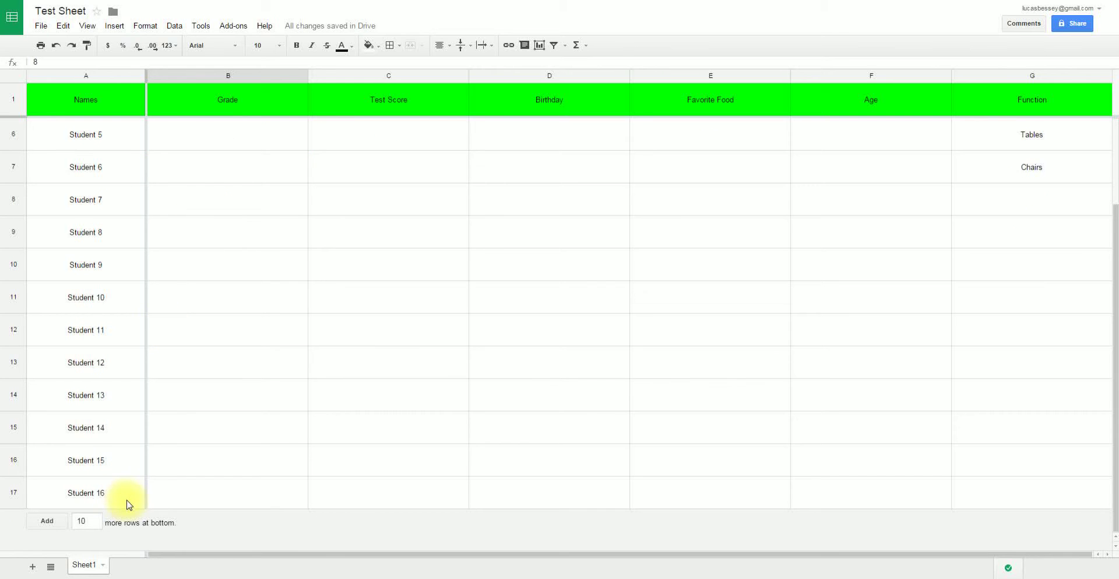
scroll(216, 291, up, 2)
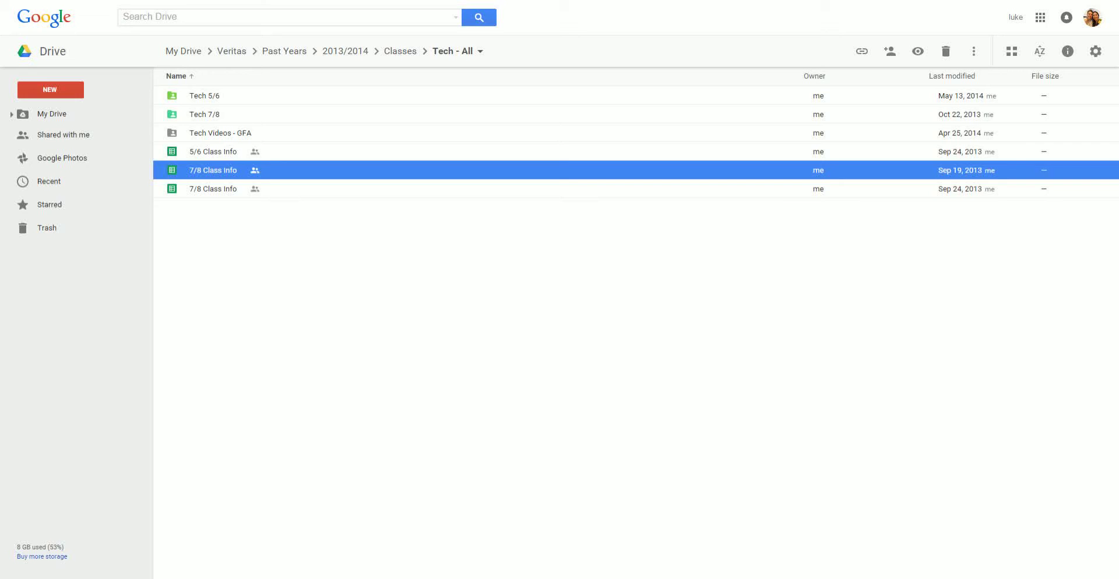
Open the Student Notes spreadsheet from the 2014/2015 folder within Veritas in Drive
click(237, 55)
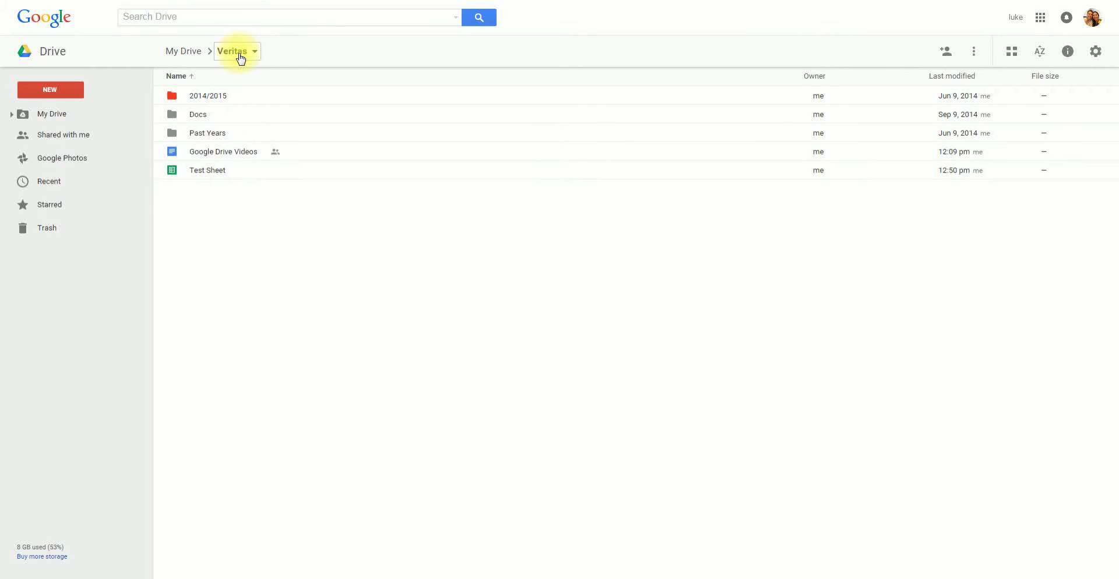
double_click(217, 95)
click(208, 134)
double_click(209, 134)
double_click(221, 113)
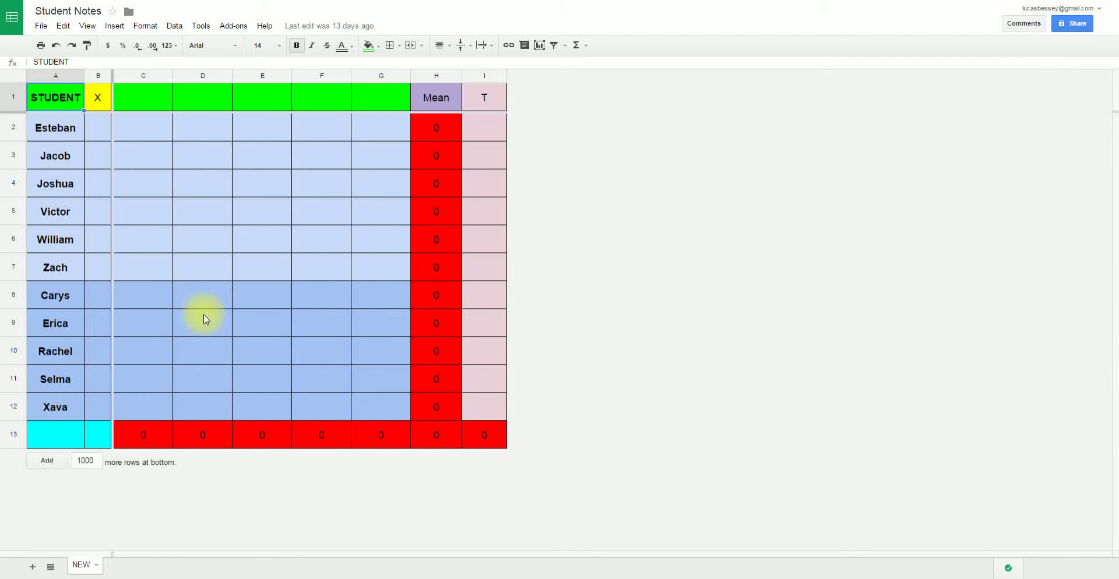
Number the five empty green header cells C1 to G1 from 1 to 5
click(154, 98)
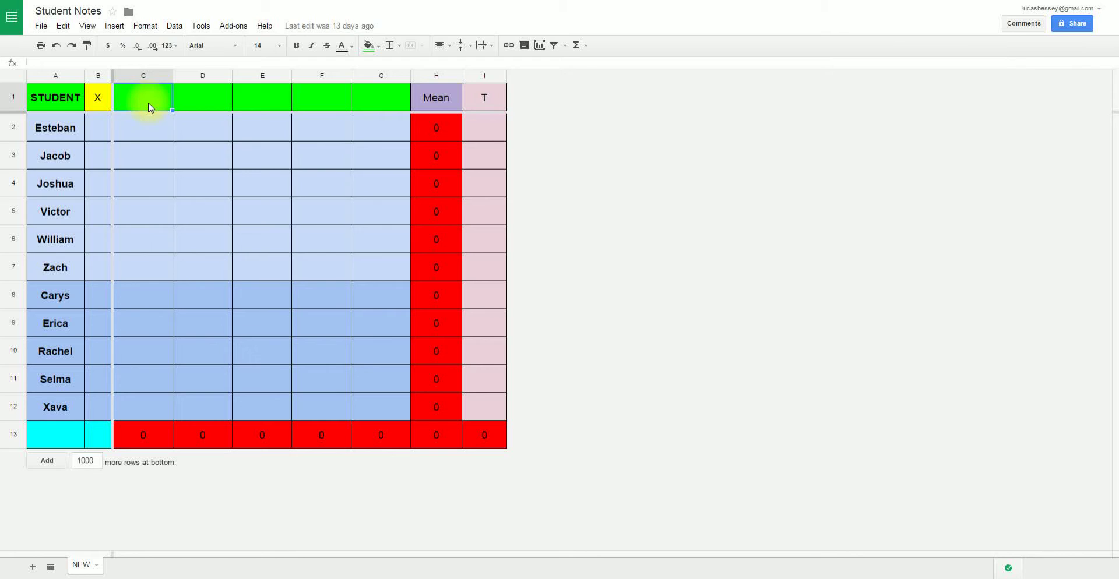
key(Tab)
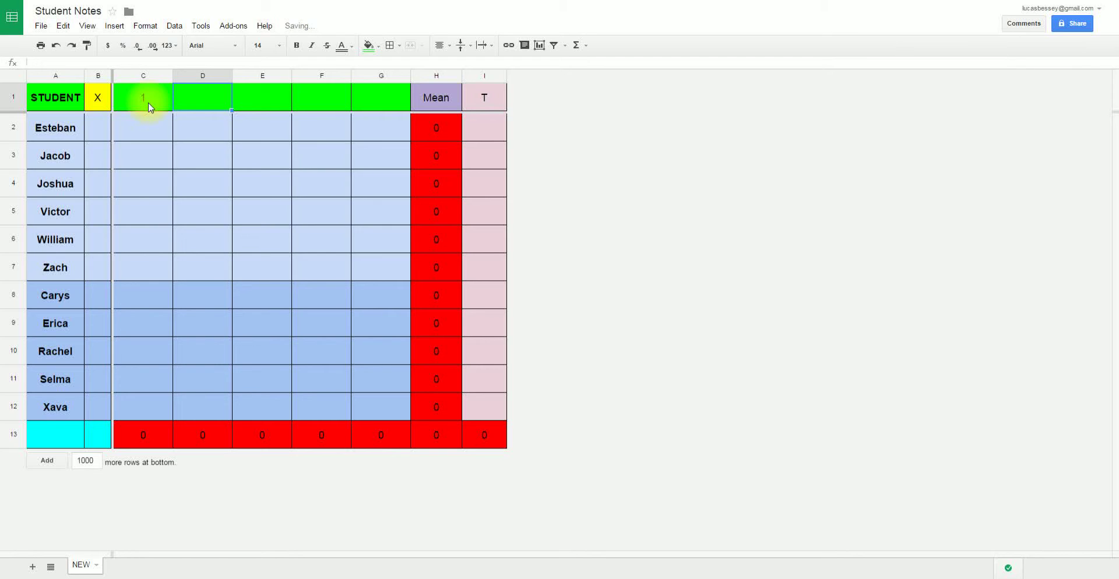
text(2)
key(Tab)
text(3)
key(Tab)
text(4)
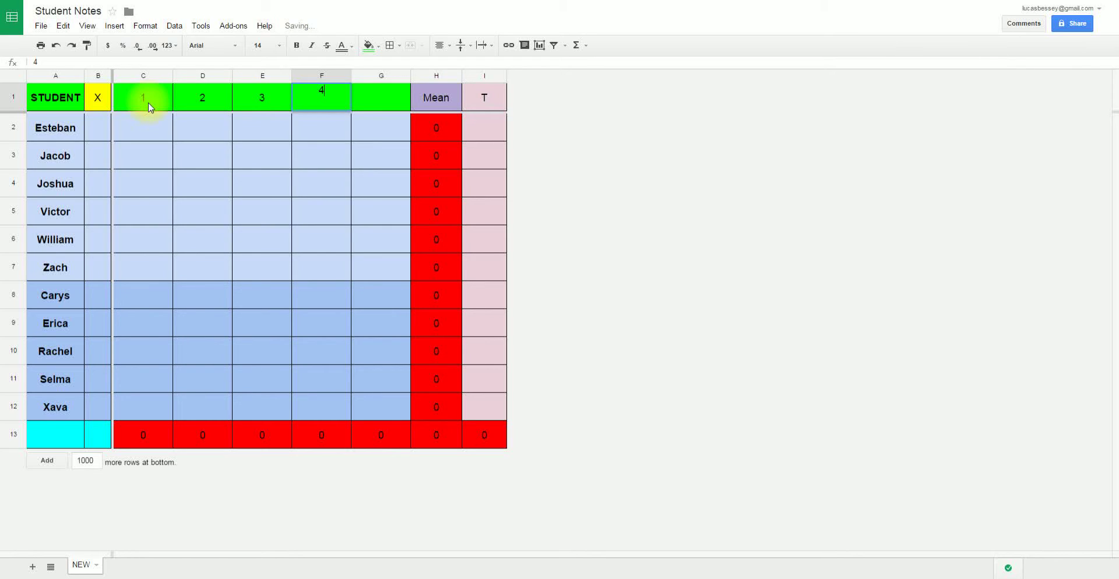
key(Tab)
text(5)
key(Tab)
Rename the T header in column I to T1
key(Tab)
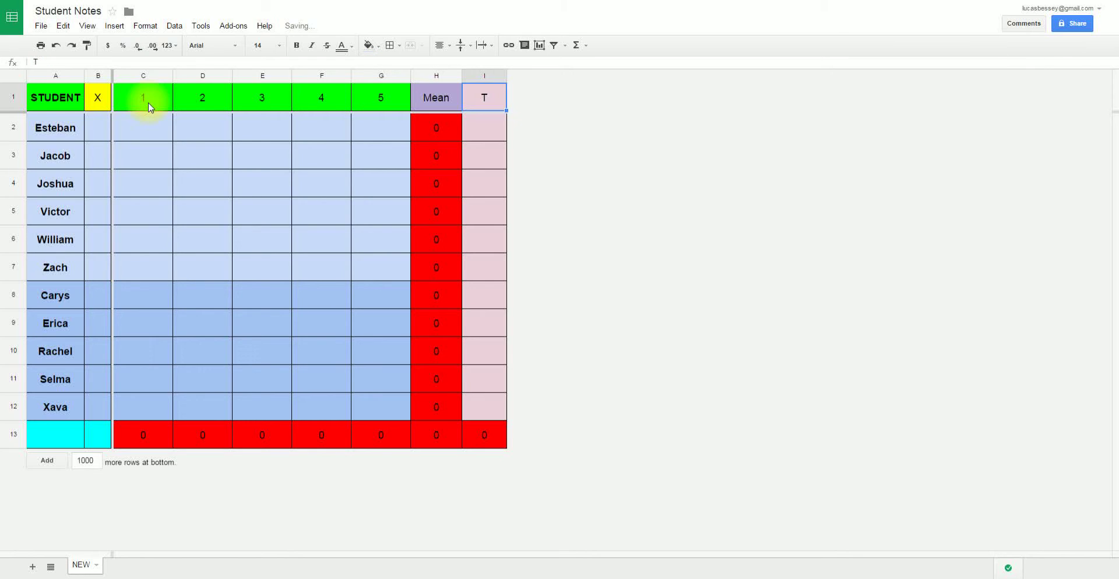
key(Return)
key(Return)
key(Left)
key(Left)
key(Left)
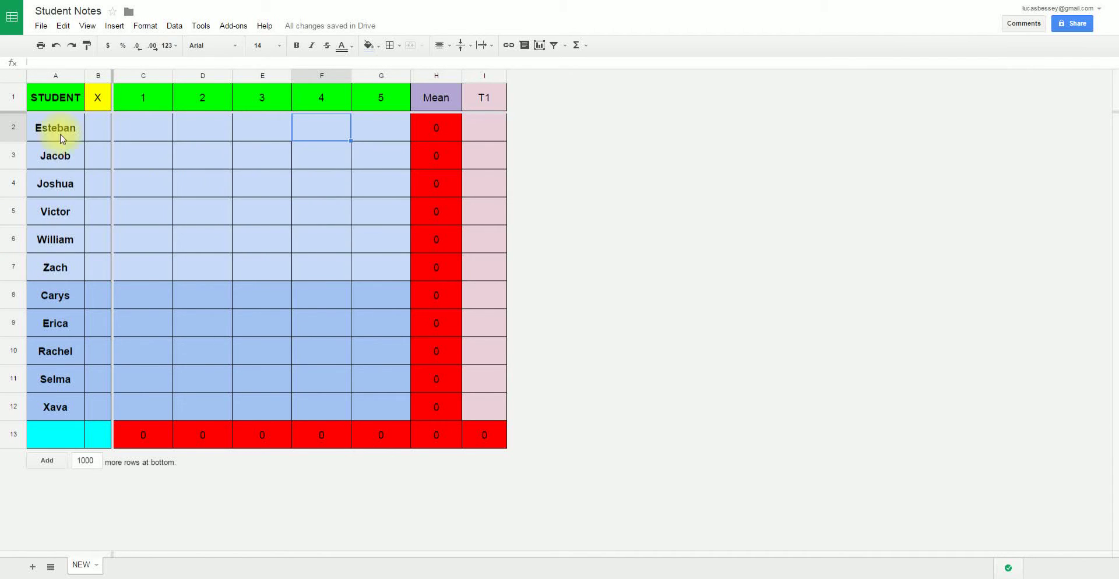
Examine the averaging formulas in the bottom row and in the Mean column
click(171, 436)
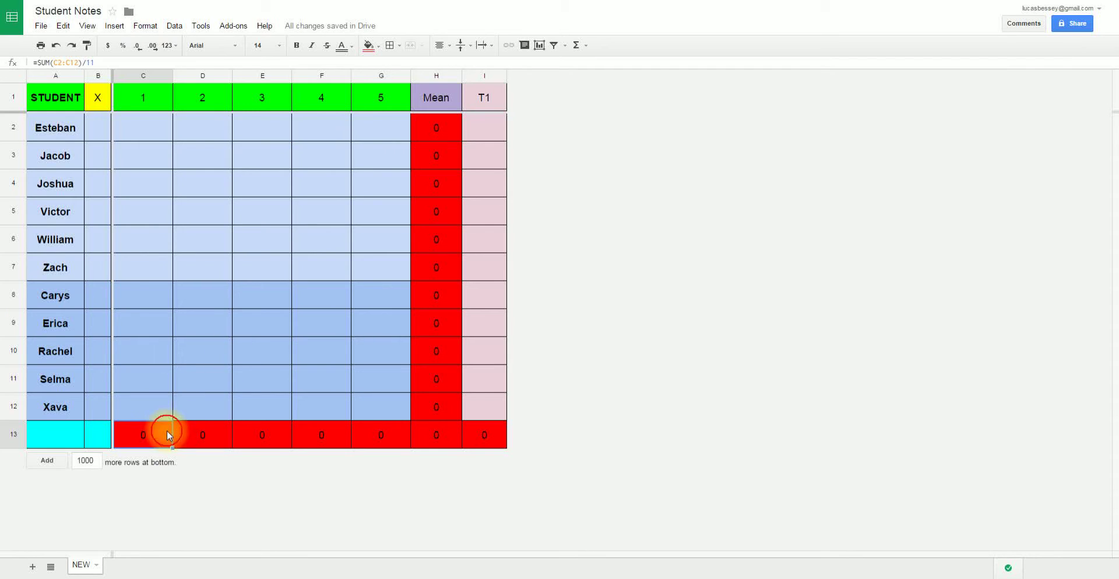
drag(36, 63, 96, 62)
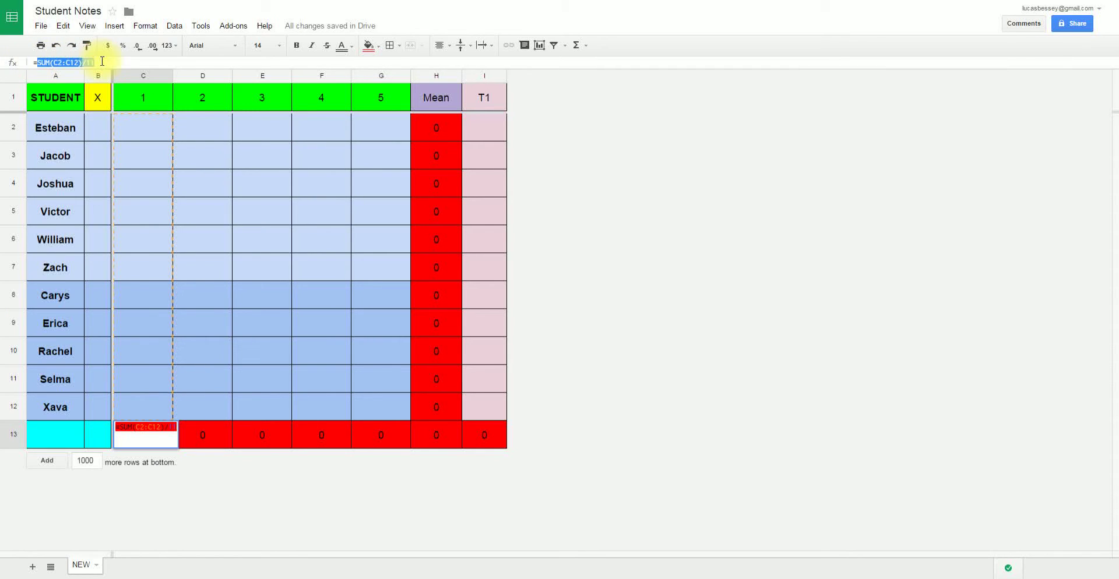
click(190, 435)
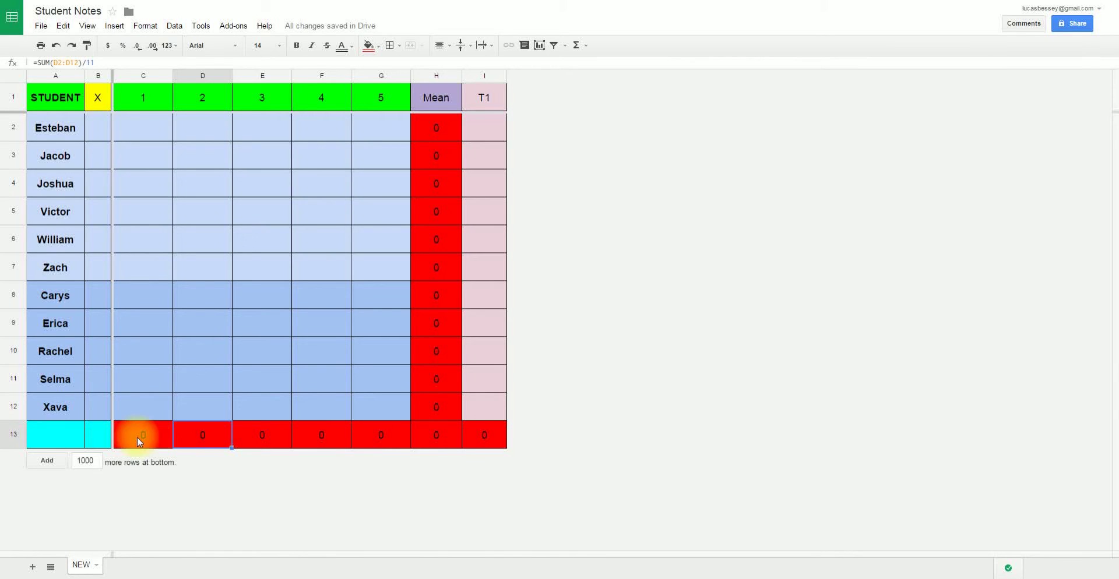
click(422, 103)
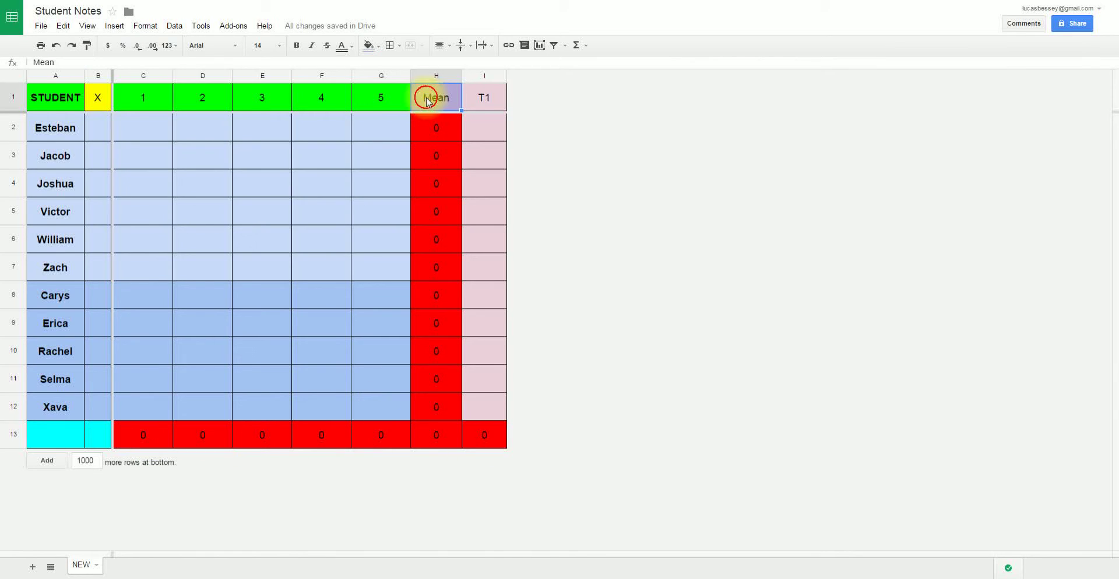
click(439, 127)
click(443, 155)
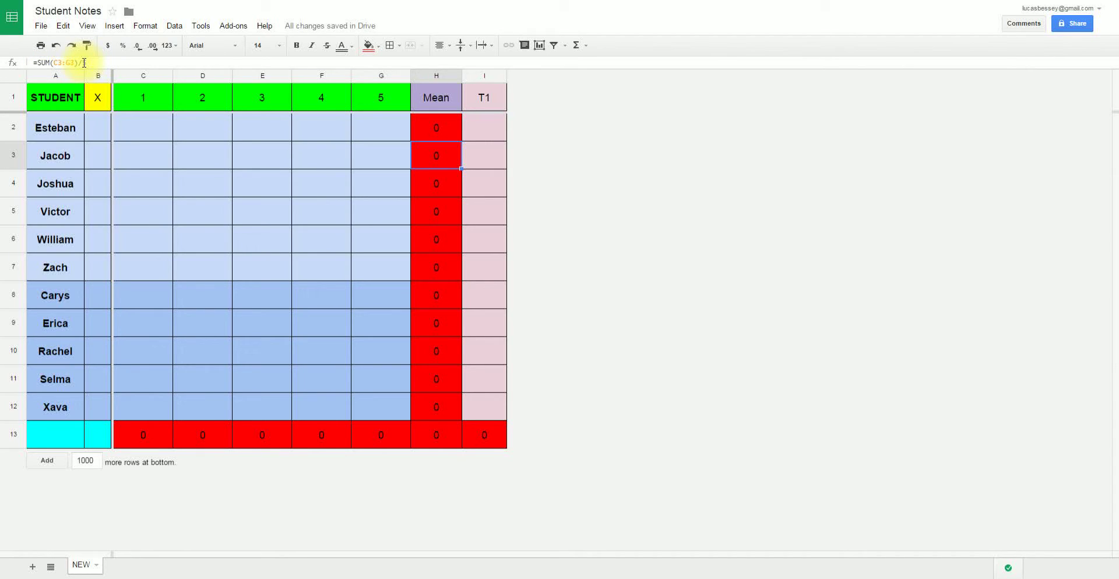
click(432, 177)
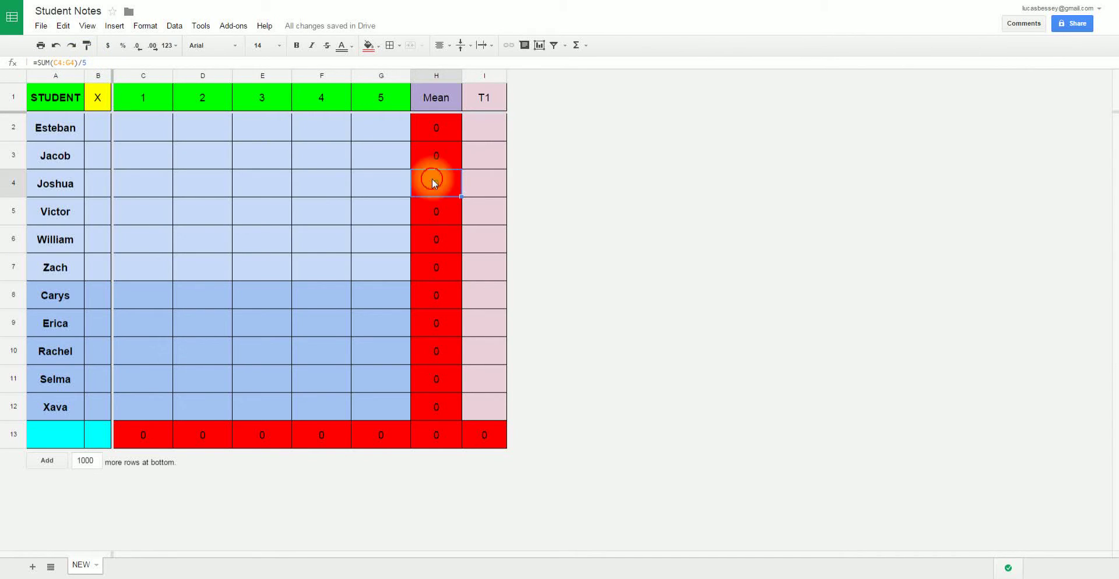
click(432, 128)
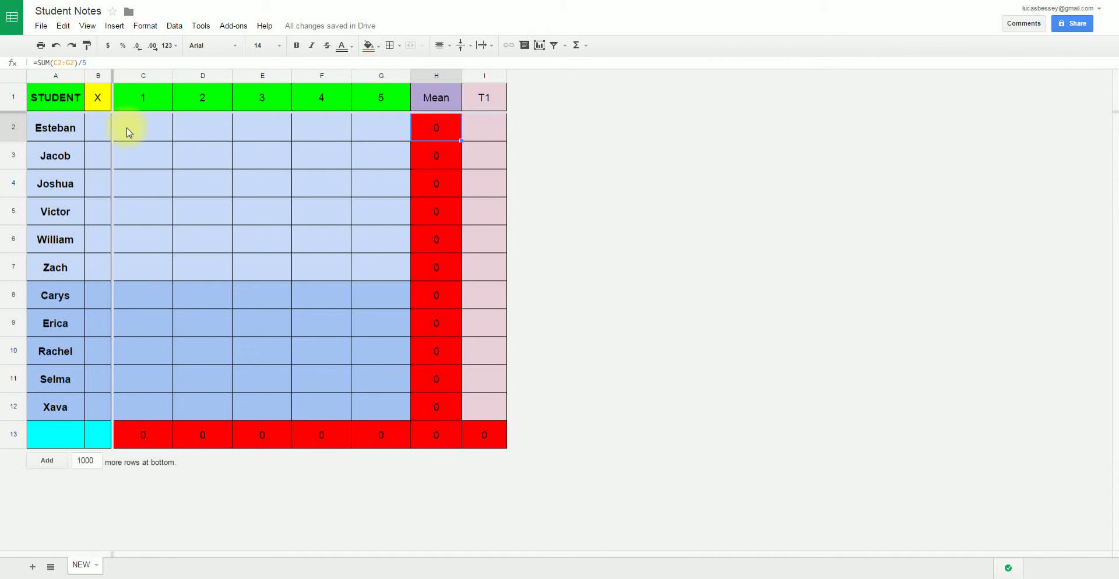
Enter a score of 90 for the first student in column 1
click(151, 122)
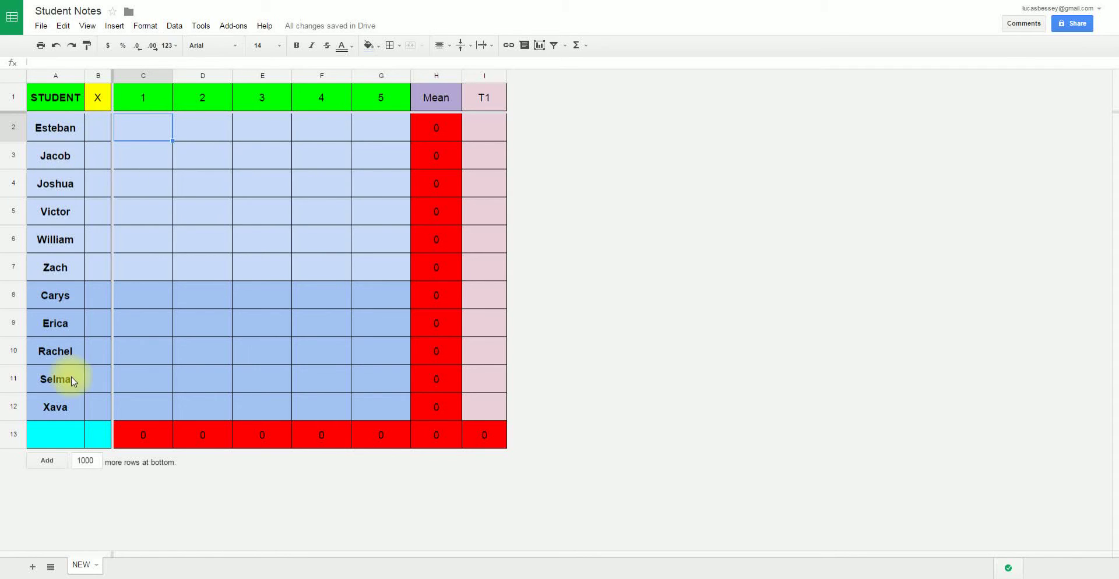
text(90)
key(Return)
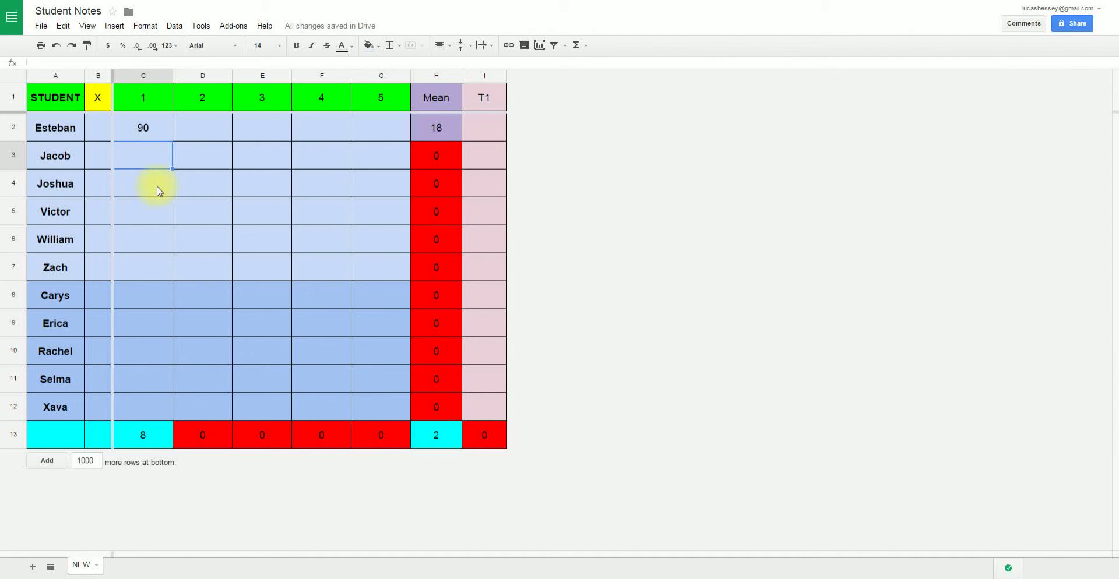
Enter the first student's scores 60, 100, 100 and 80 under headers 2 to 5, and check the Mean formula
click(200, 127)
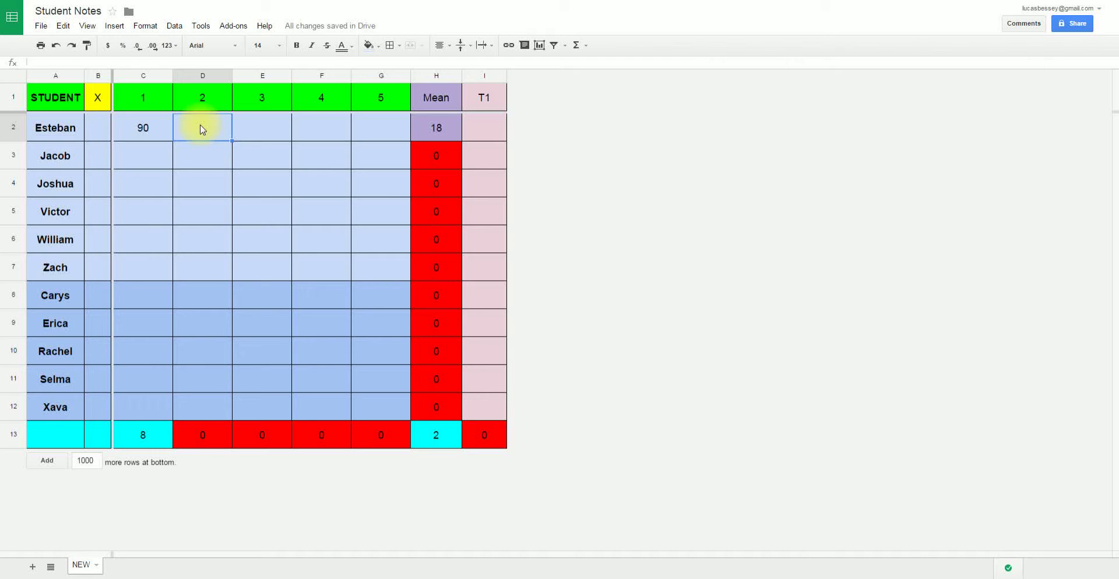
text(60)
key(Tab)
text(100)
key(Tab)
text(100)
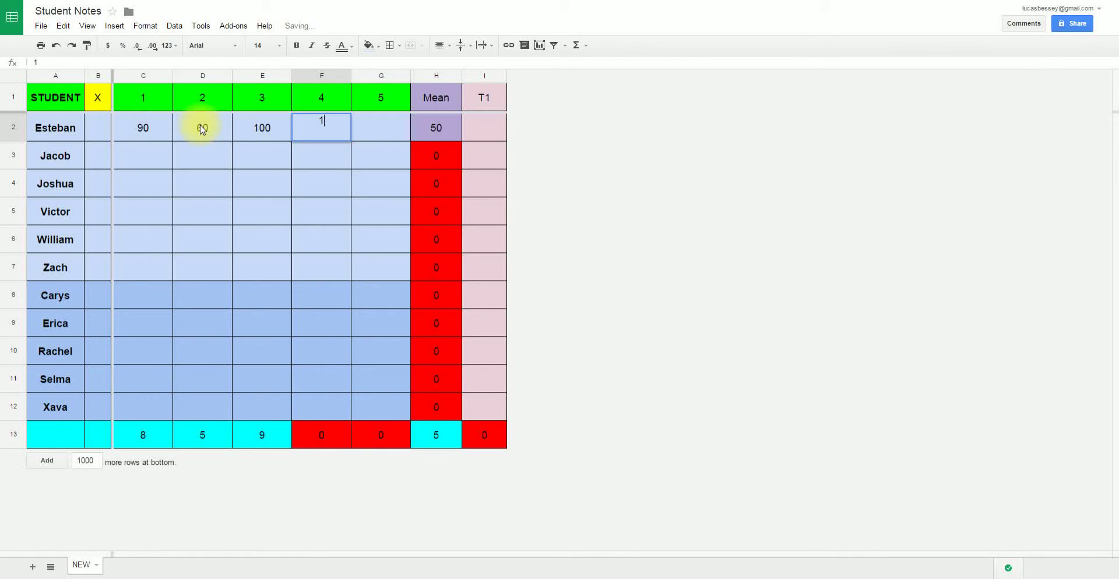
key(Tab)
text(80)
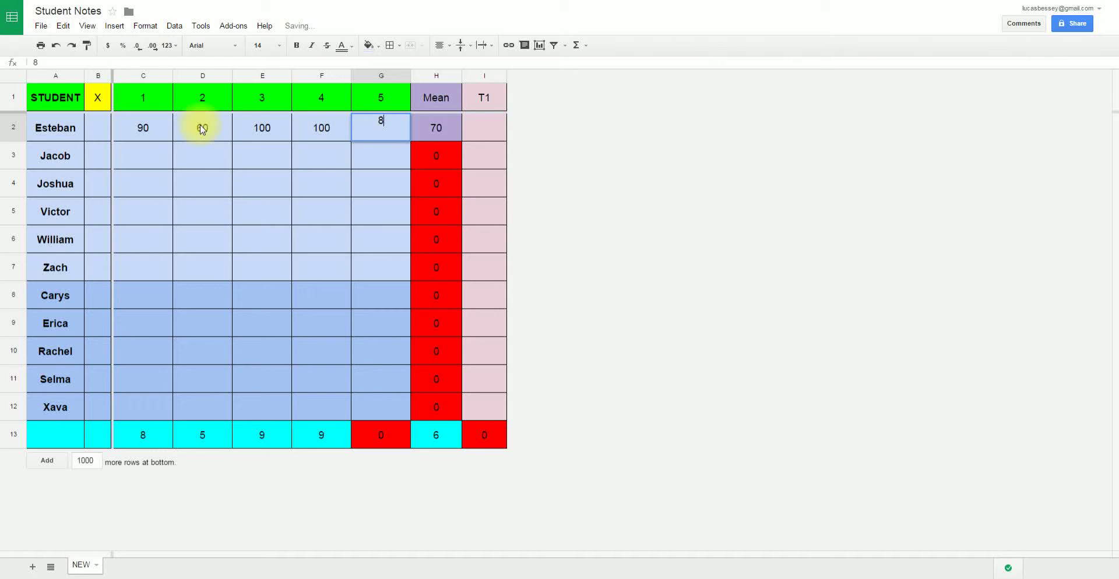
key(Return)
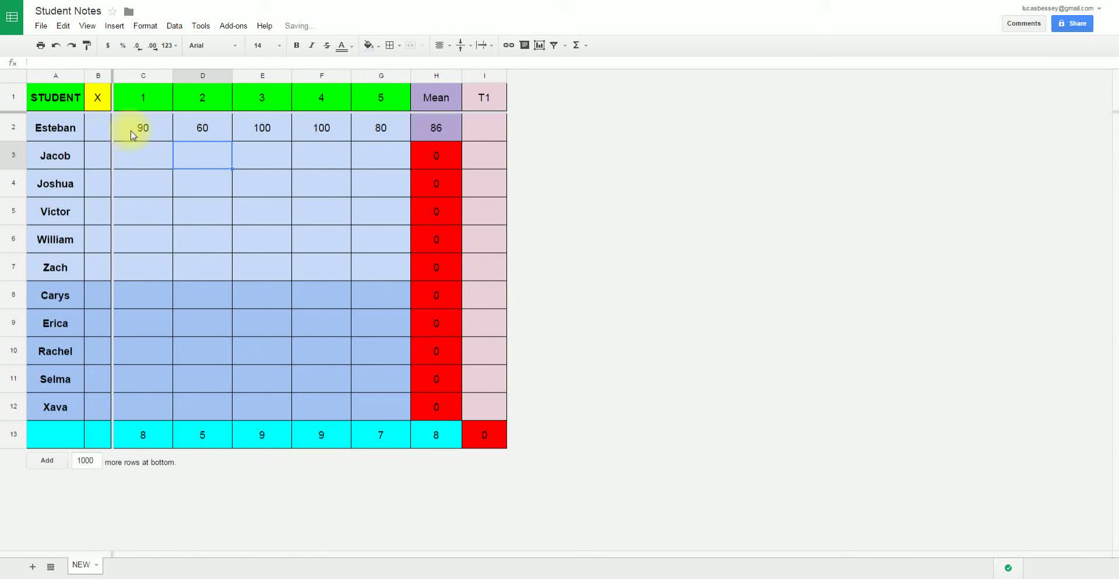
click(438, 135)
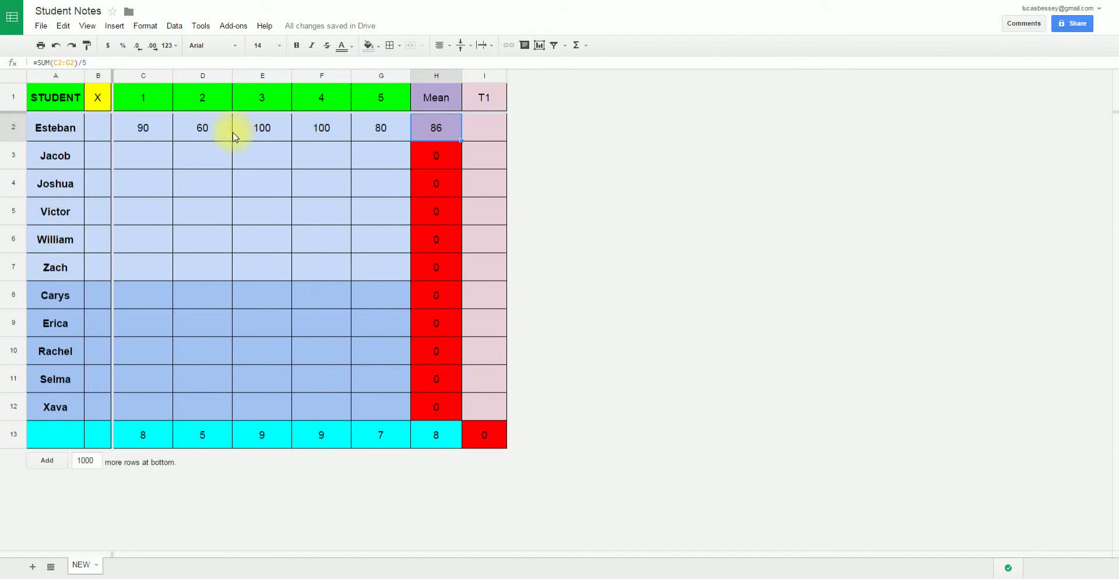
Enter a score of 90 under header 1 for each of the students in rows 3 to 5
click(151, 157)
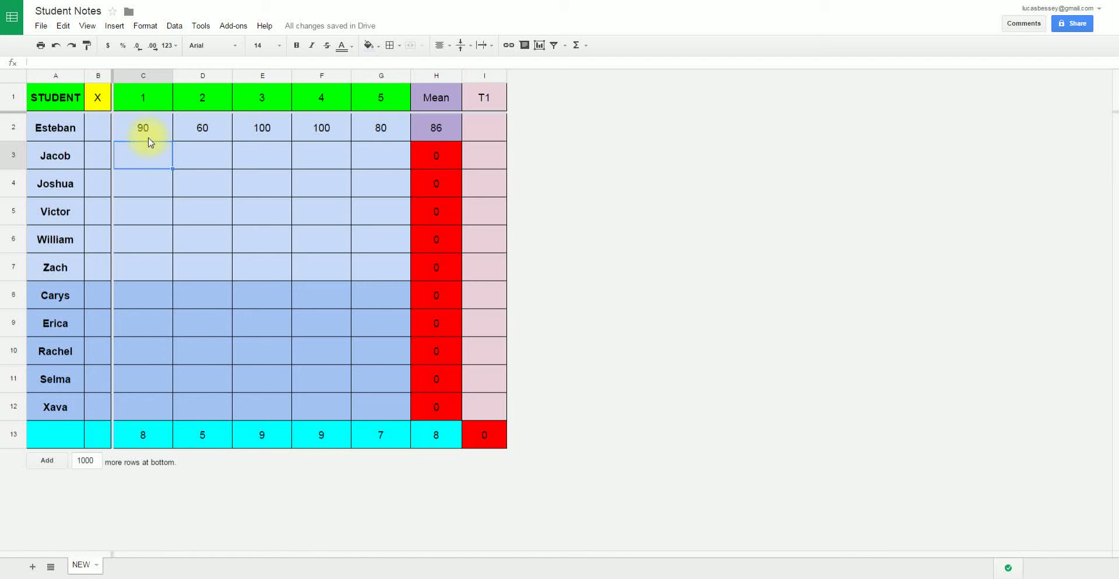
text(90)
key(Return)
text(90)
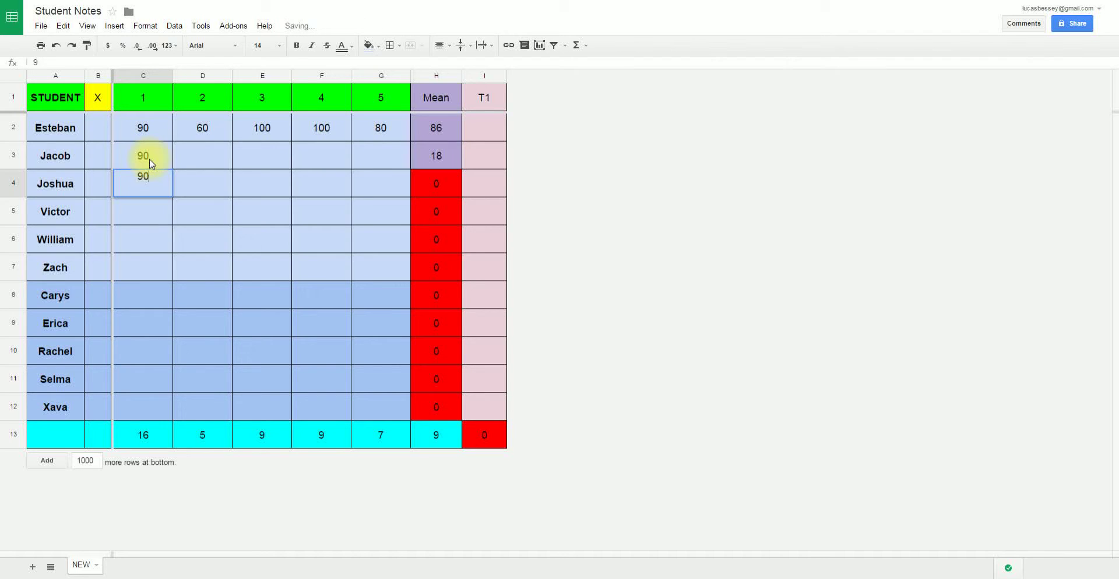
key(Return)
text(90)
key(Return)
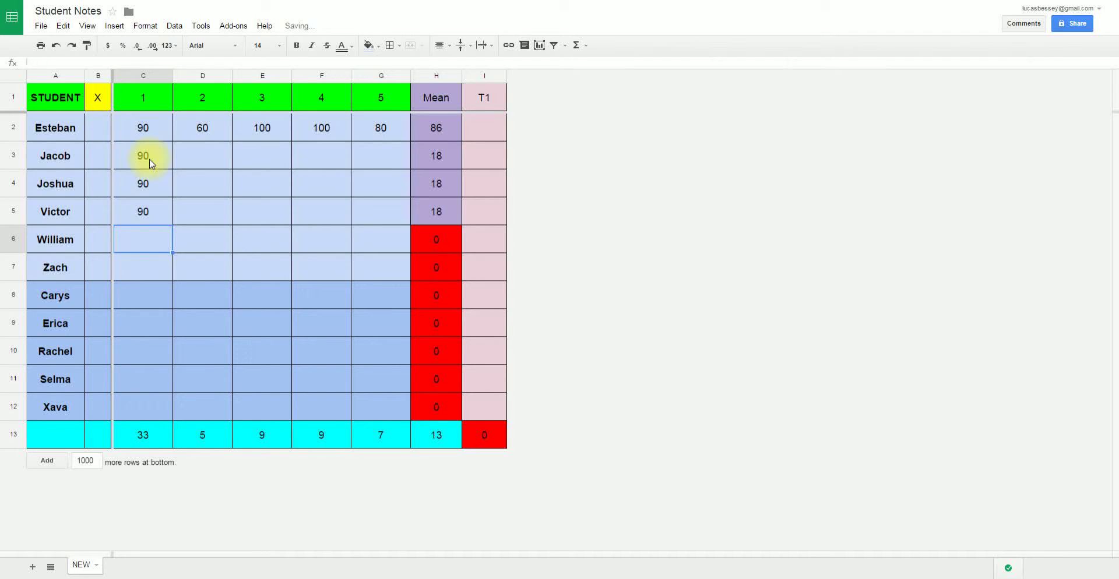
Try filling the 90 in C5 down through row 12, and undo the fill
click(155, 212)
drag(172, 225, 176, 402)
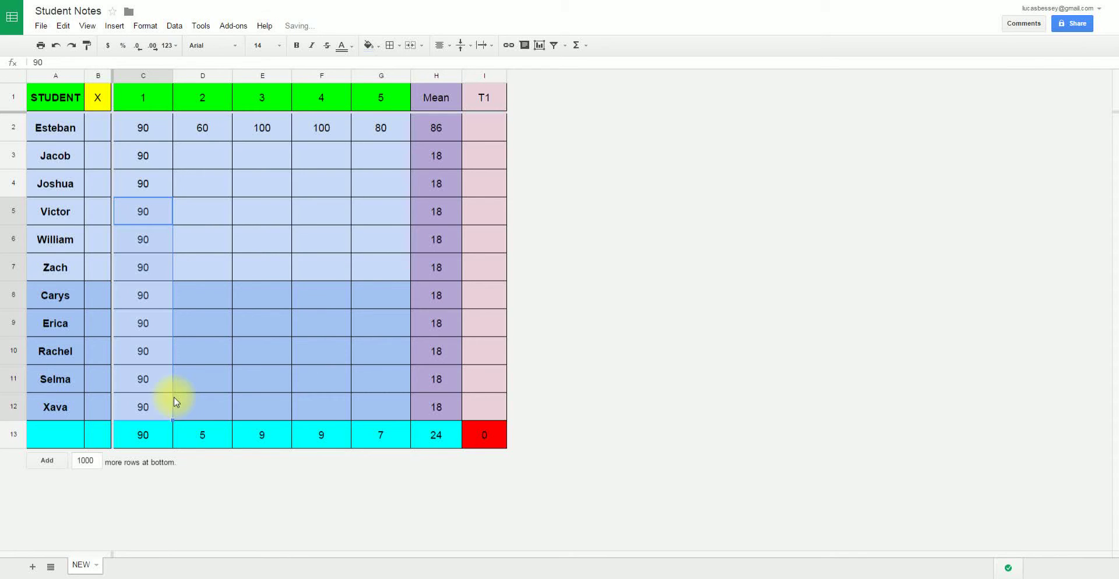
key(ctrl+z)
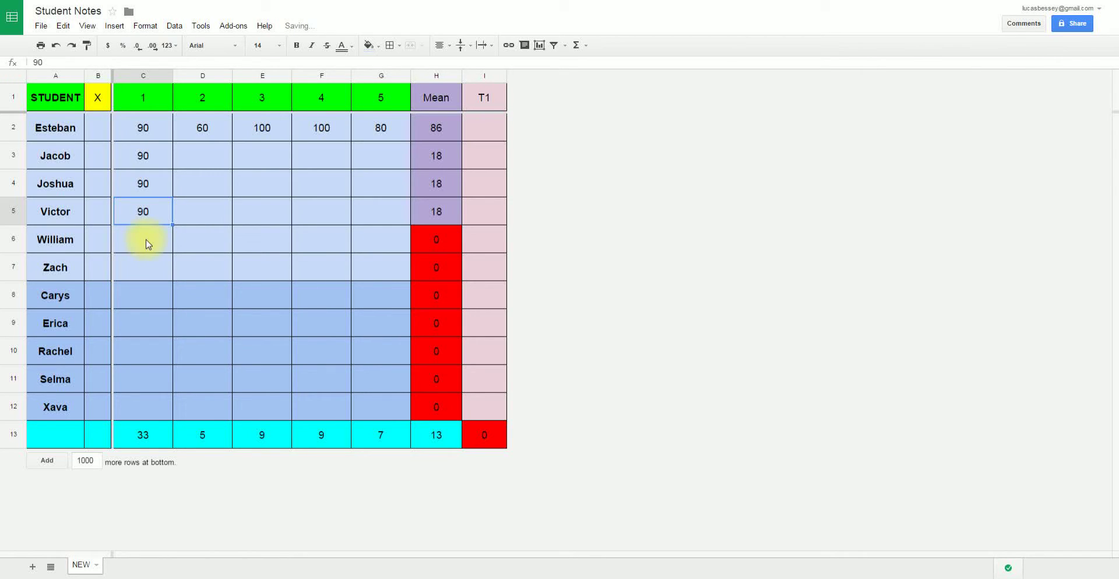
Enter the scores 90, 90, 80 and 90 under header 1 for the students in rows 6 to 9
click(147, 244)
text(90)
key(Return)
text(90)
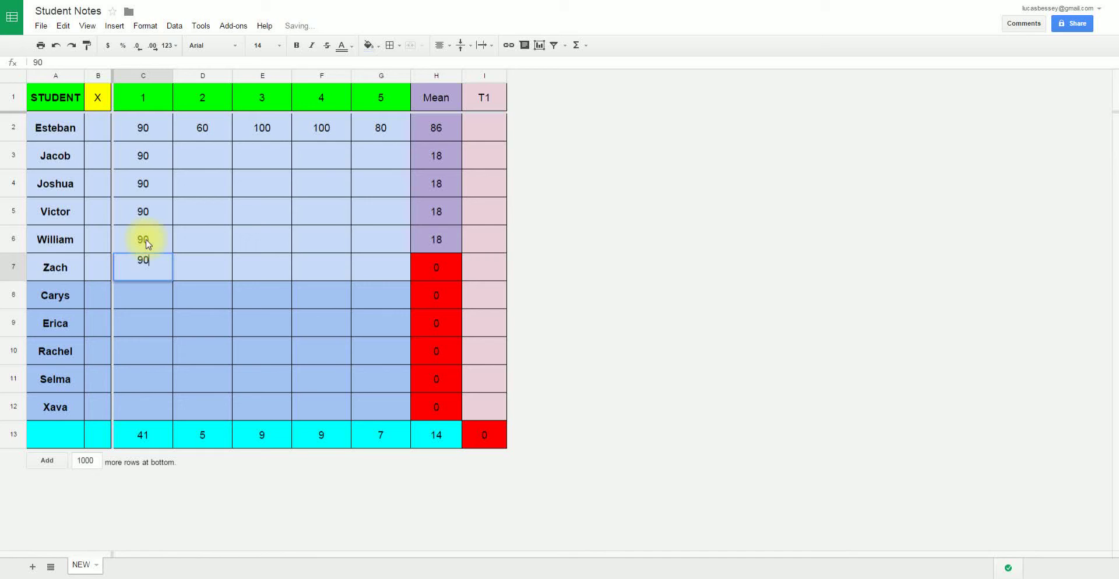
key(Return)
text(80)
key(Return)
text(90)
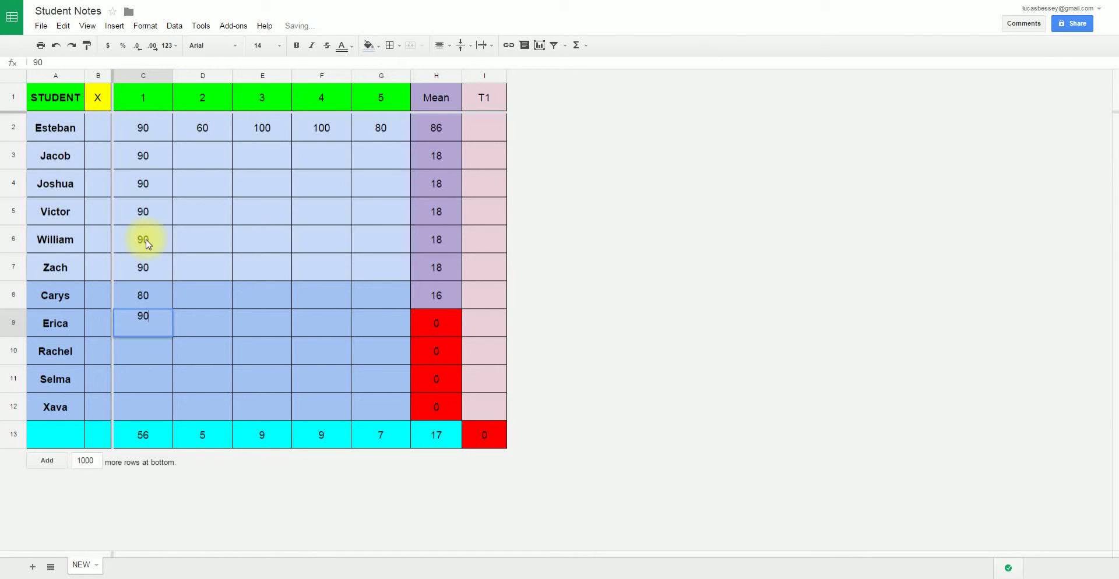
key(Return)
Enter the scores 90, 80 and 70 under header 1 for the students in rows 10 to 12
text(90)
key(Return)
text(80)
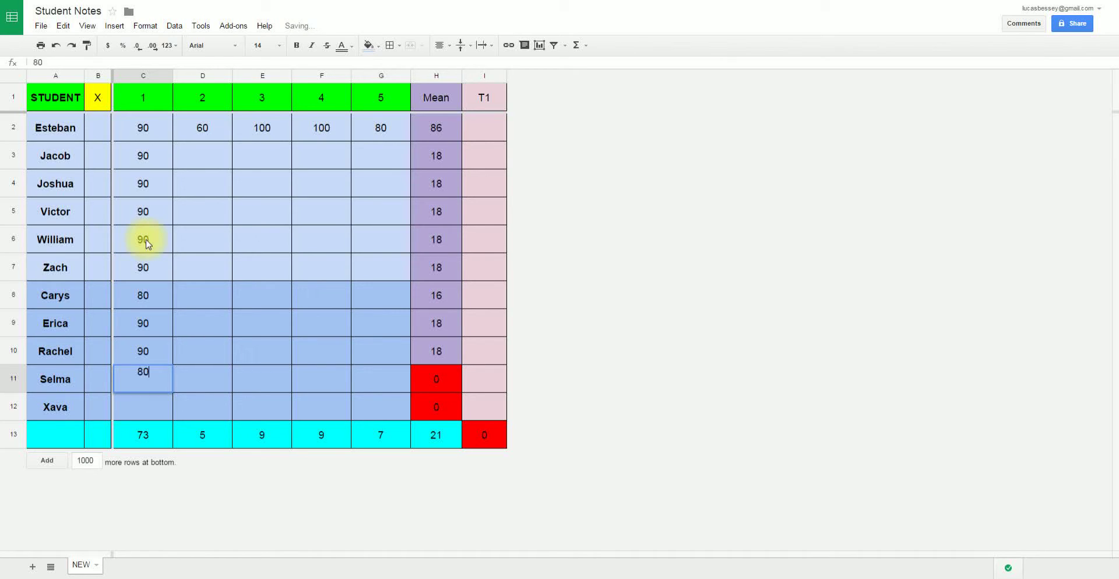
key(Return)
text(70)
key(Return)
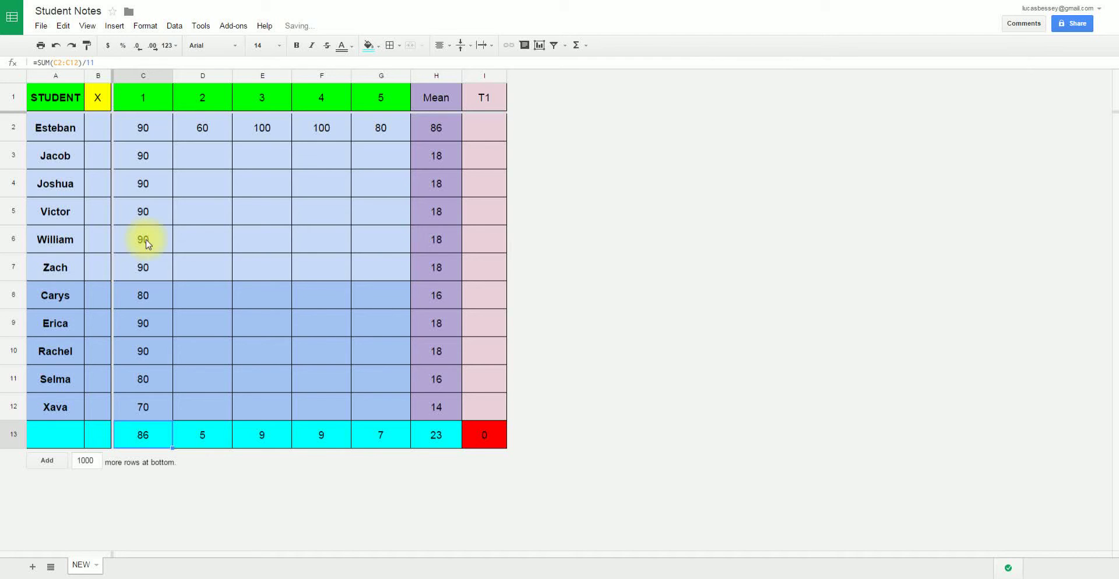
Enter the scores 70, 80, 100, 100 and 100 under header 2 for the students in rows 3 to 7
key(Right)
key(Up)
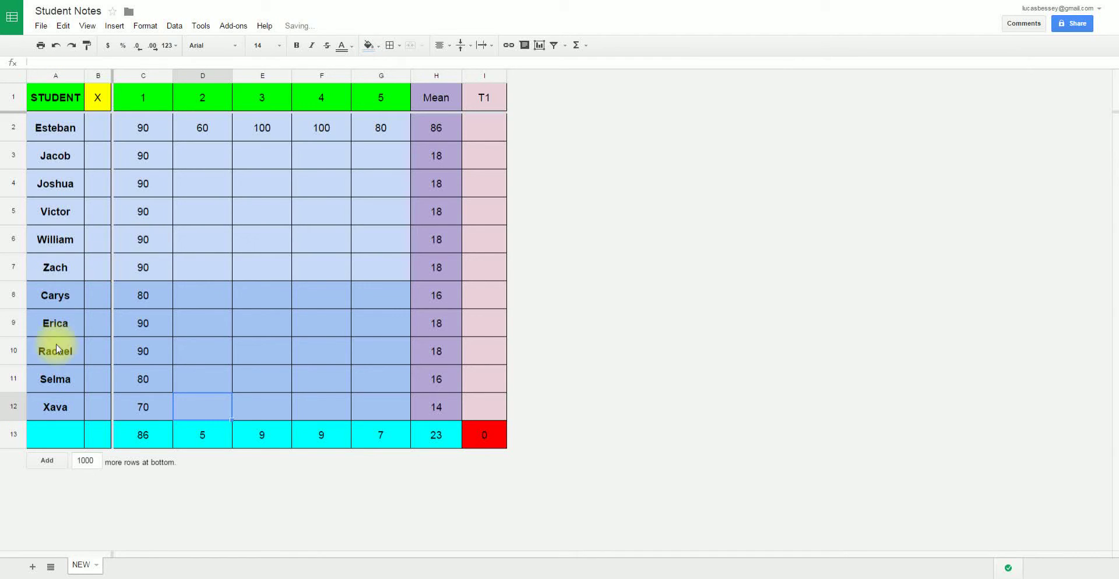
click(205, 167)
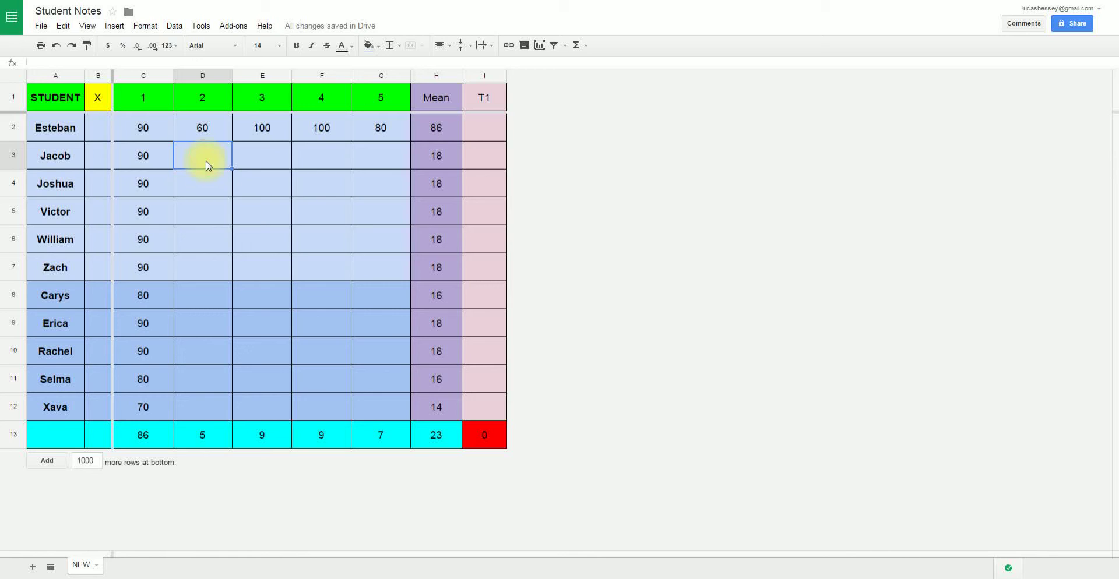
text(70)
key(Return)
text(80)
key(Return)
text(100)
key(Return)
text(100)
key(Return)
text(100)
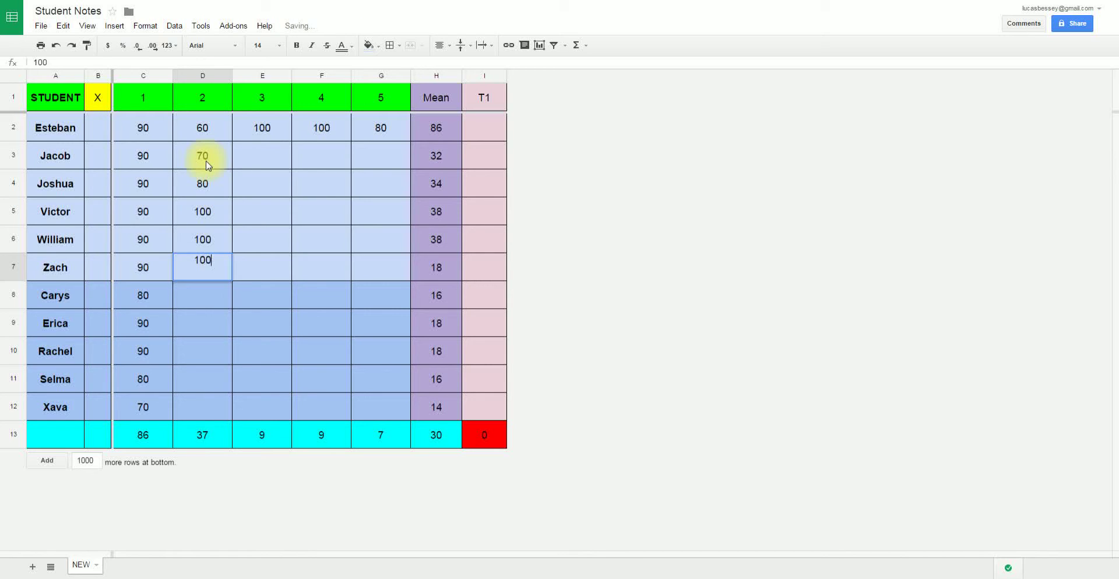
key(Return)
Enter the scores 60, 50, 100, 50 and 0 under header 2 for the students in rows 8 to 12
text(60)
key(Return)
text(50)
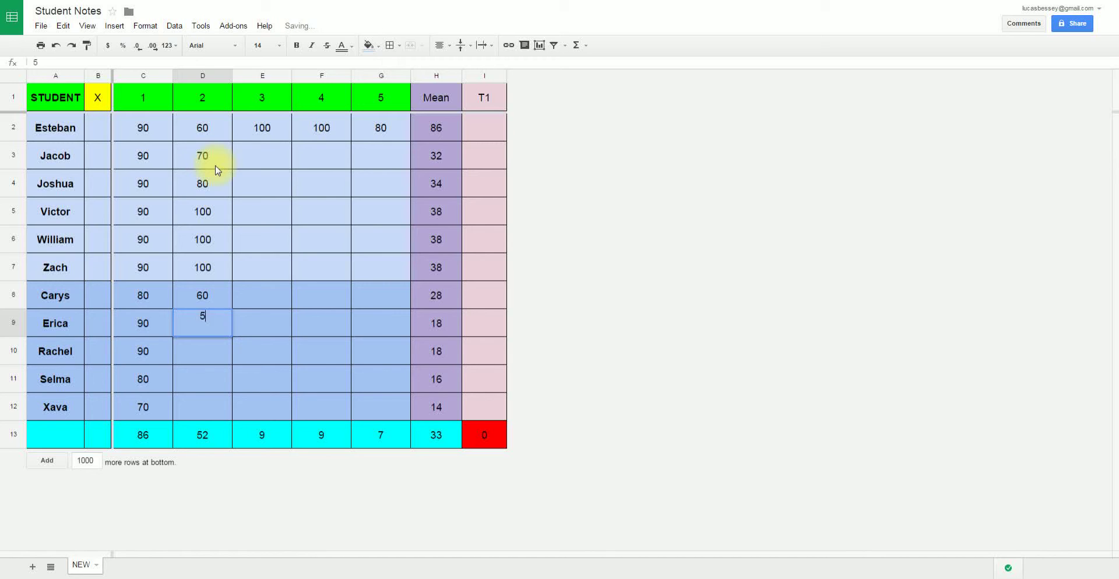
key(Return)
text(100)
key(Return)
text(50)
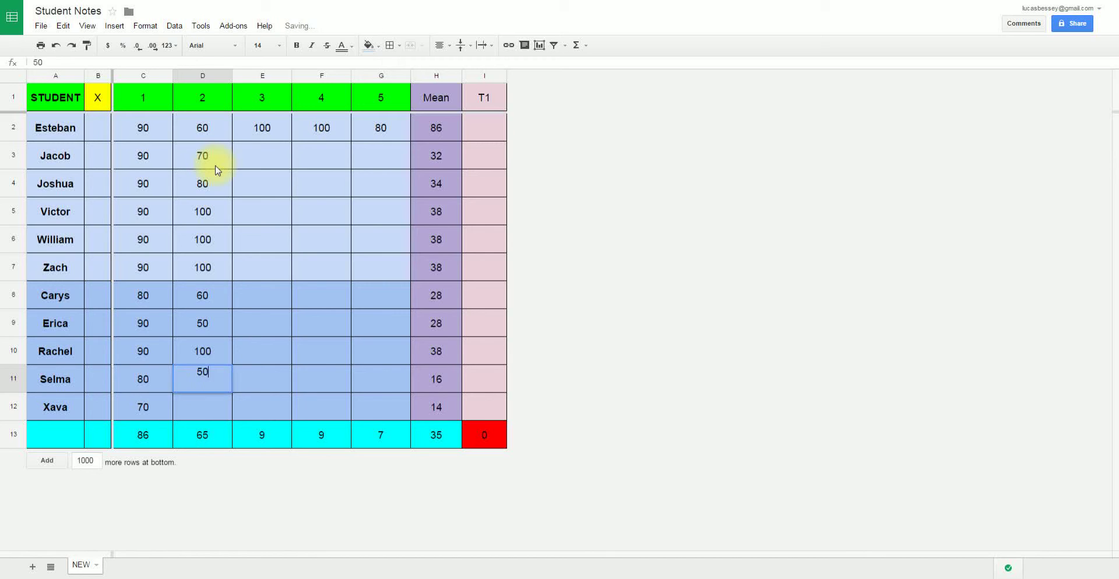
key(Return)
text(0)
key(Return)
Enter a score of 90 under header 3 for the last student, in row 12
key(Up)
key(Right)
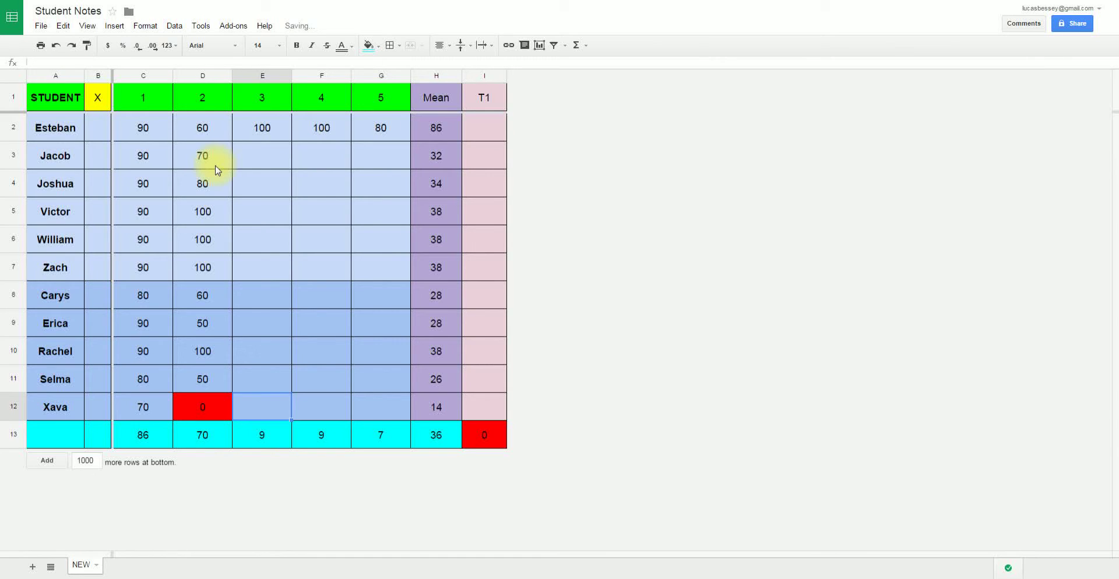
text(90)
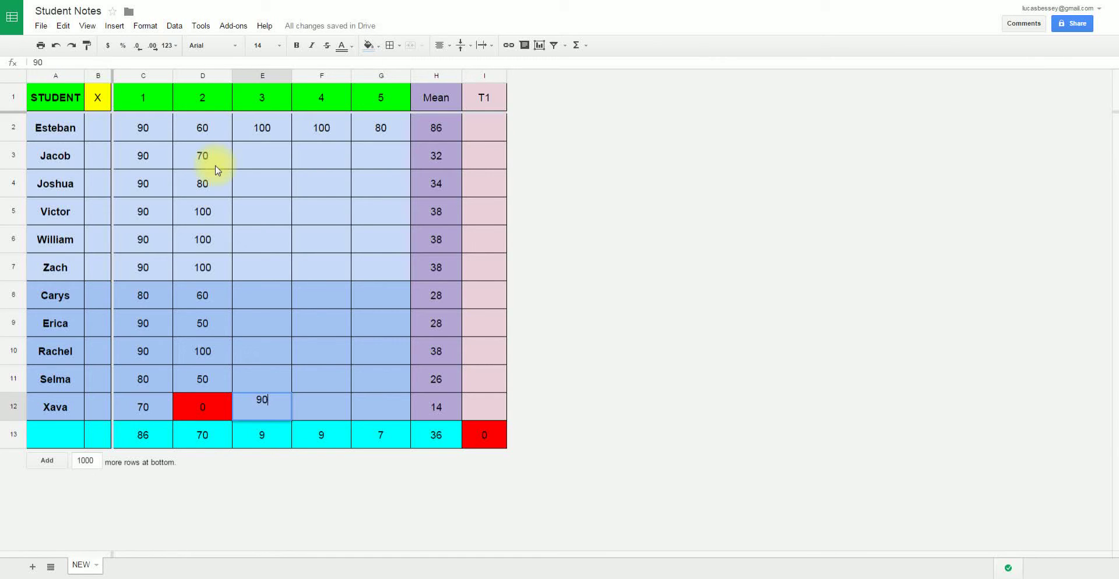
key(Return)
key(Up)
key(Up)
key(Up)
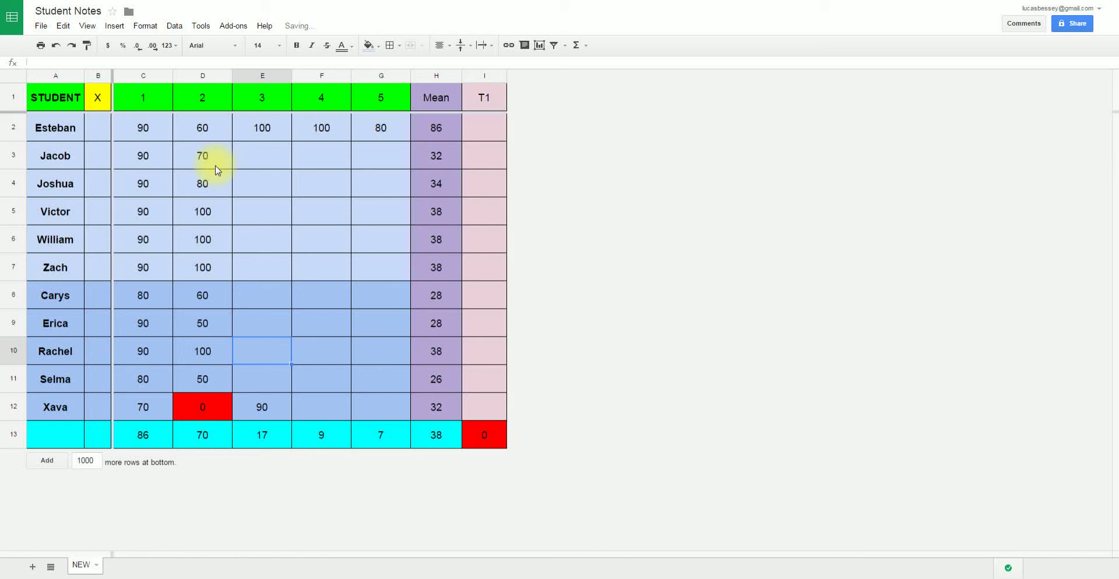
Enter the scores 0, 100, 90 and 80 under header 3 for the students in rows 3 to 6
click(250, 158)
text(0)
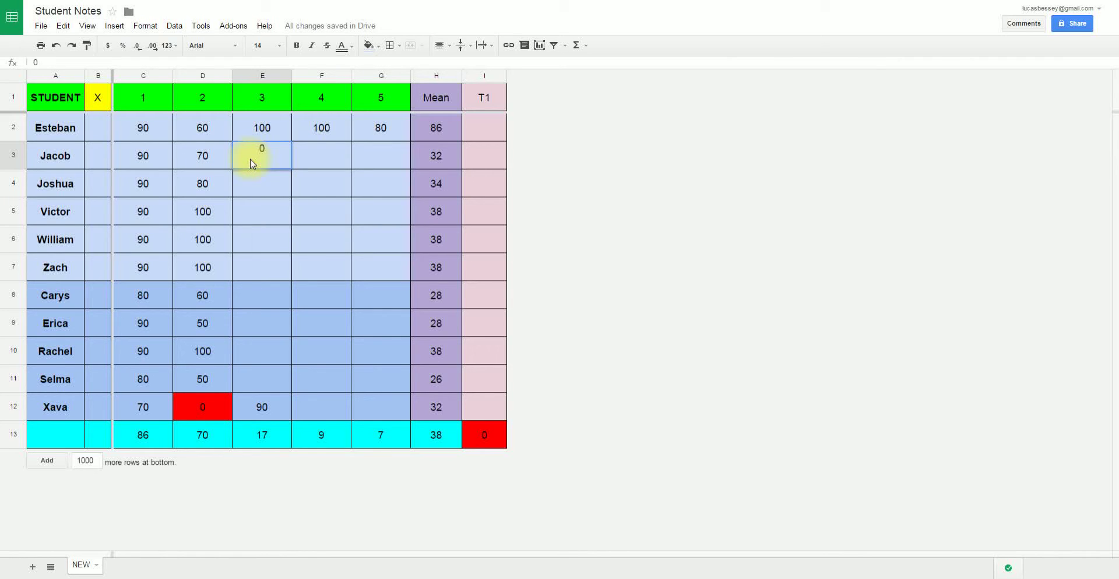
key(Return)
text(100)
key(Return)
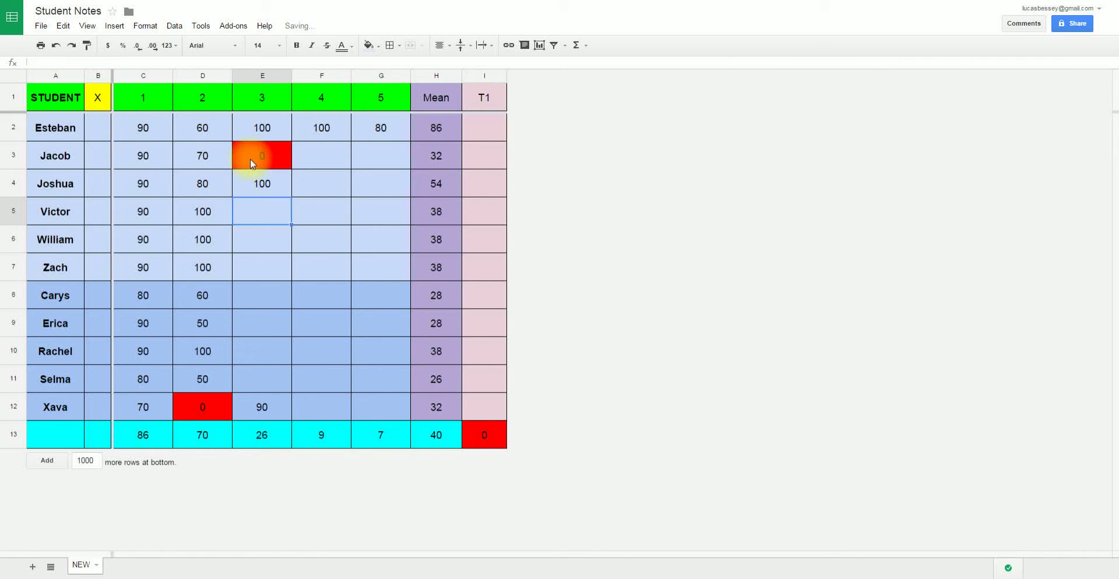
text(90)
key(Return)
text(80)
key(Return)
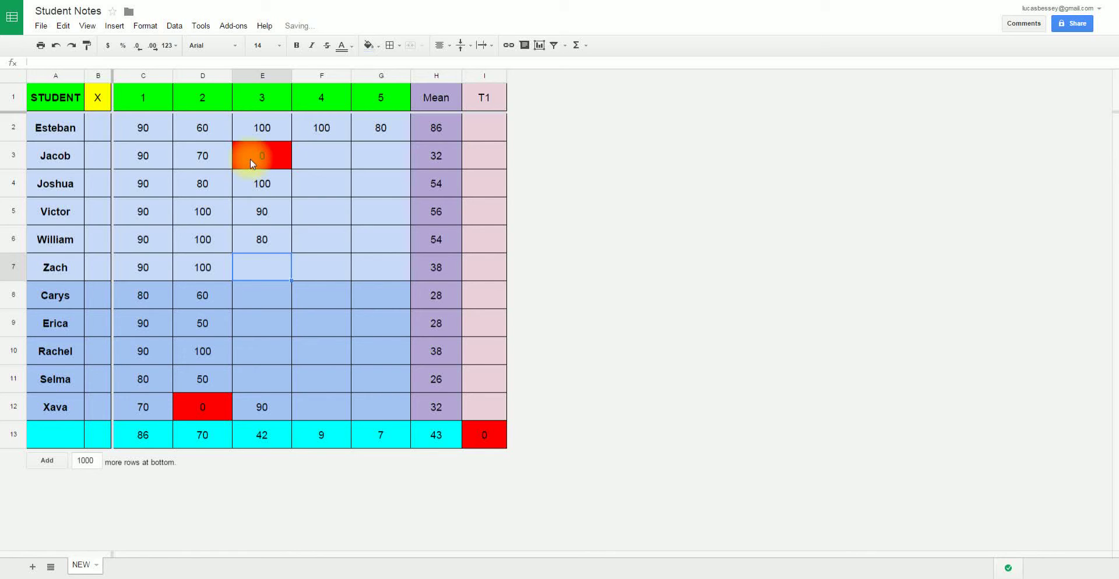
Enter the scores 70, 40, 90, 100 and 80 under header 3 for the students in rows 7 to 11
text(70)
key(Return)
text(40)
key(Return)
text(90)
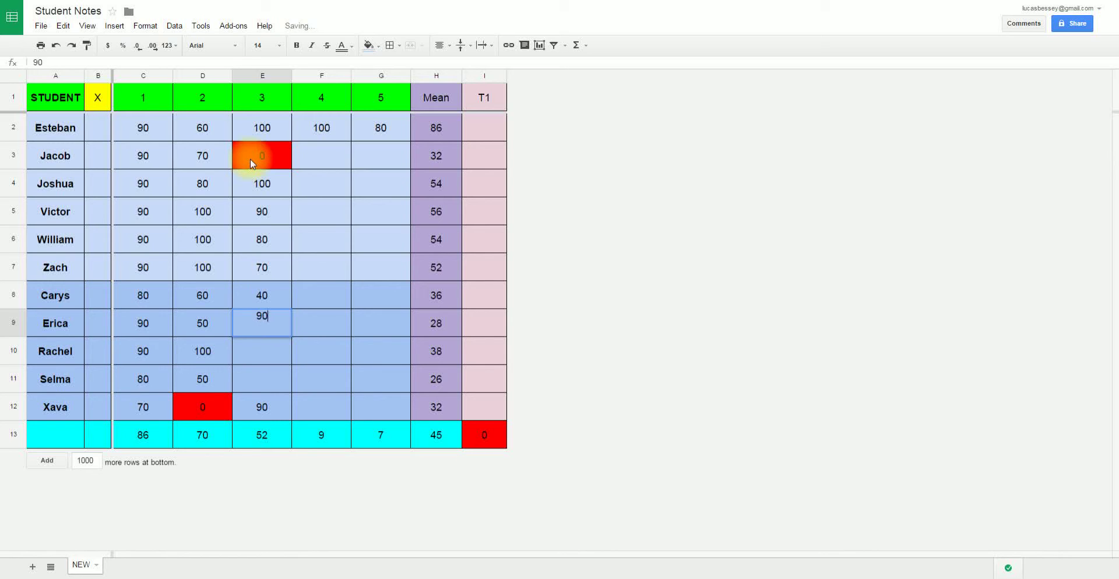
key(Return)
text(1)
key(Return)
text(80)
key(Return)
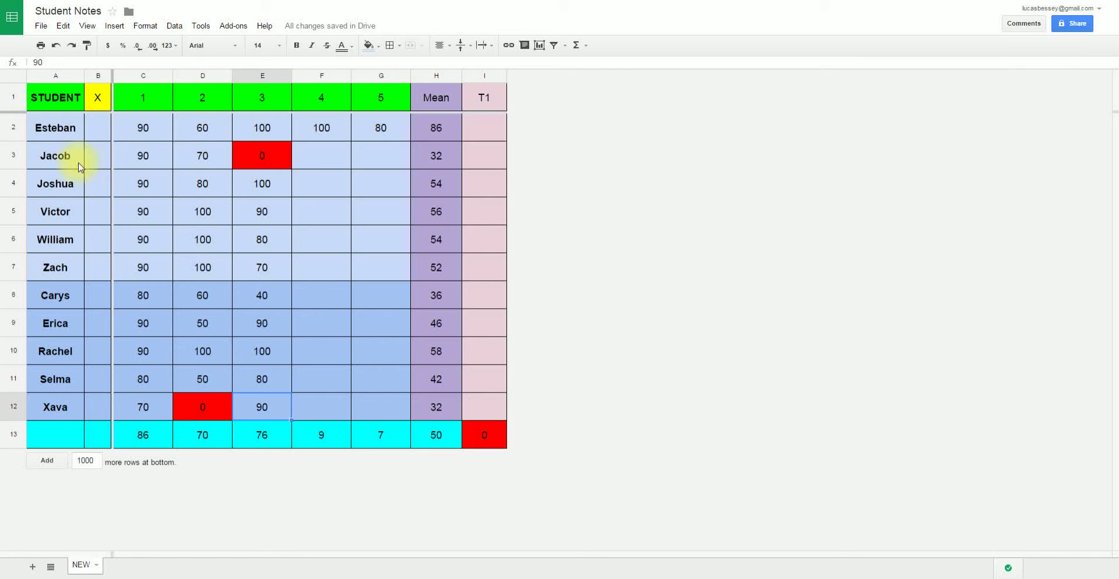
Open the conditional format rules for the whole table, review the rule for the text "X", and close the rules
click(279, 159)
click(62, 103)
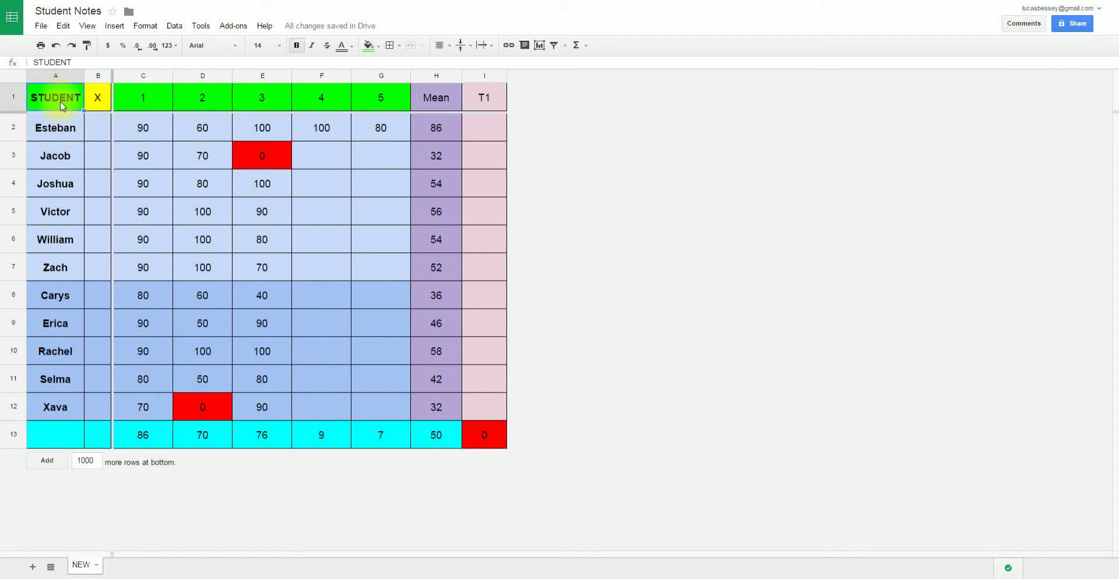
key(ctrl+a)
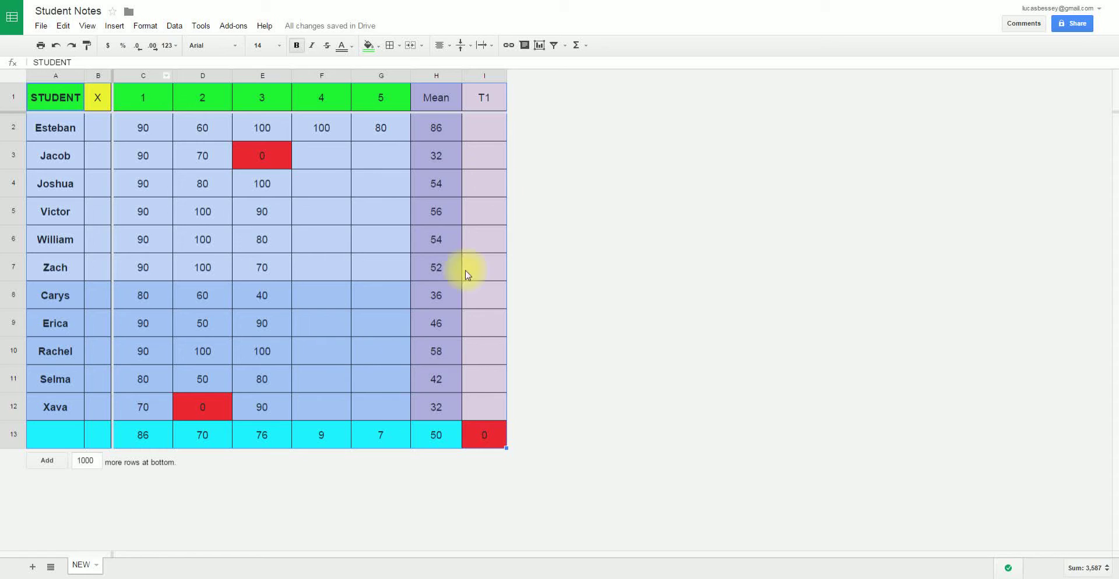
click(153, 28)
click(204, 233)
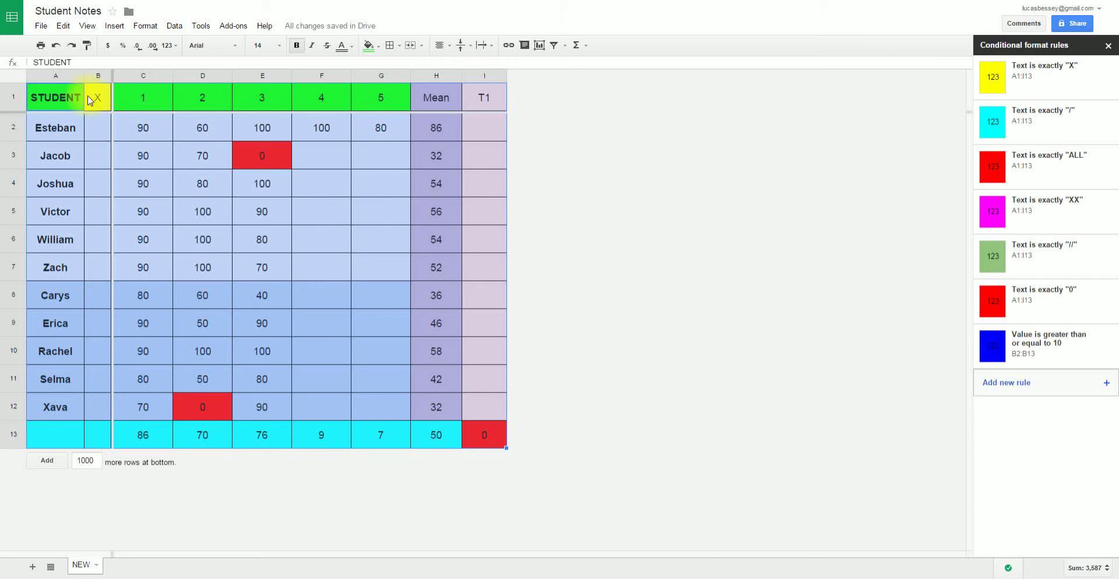
click(1070, 84)
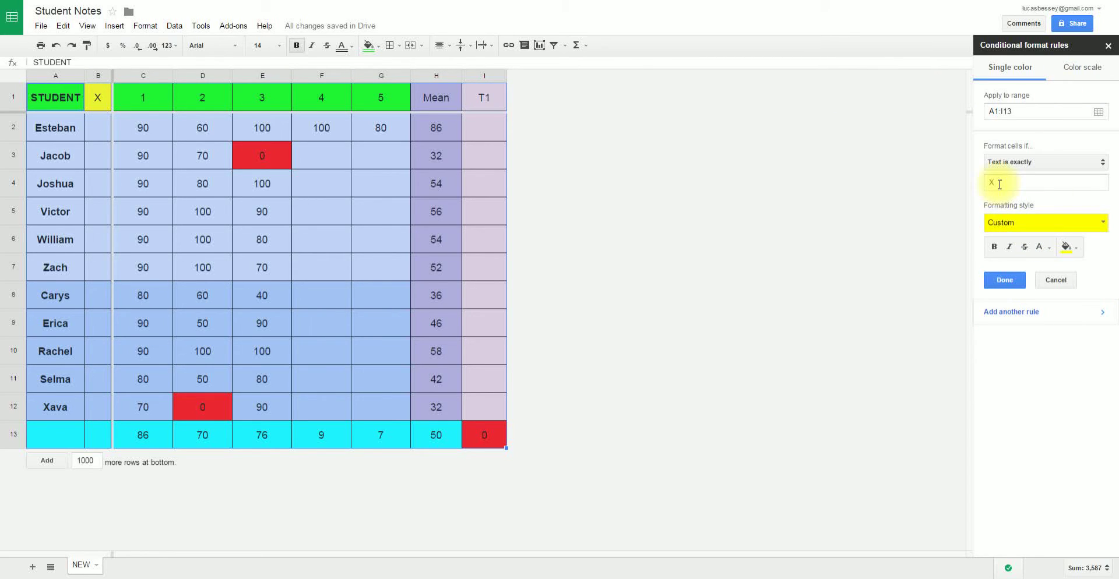
click(97, 102)
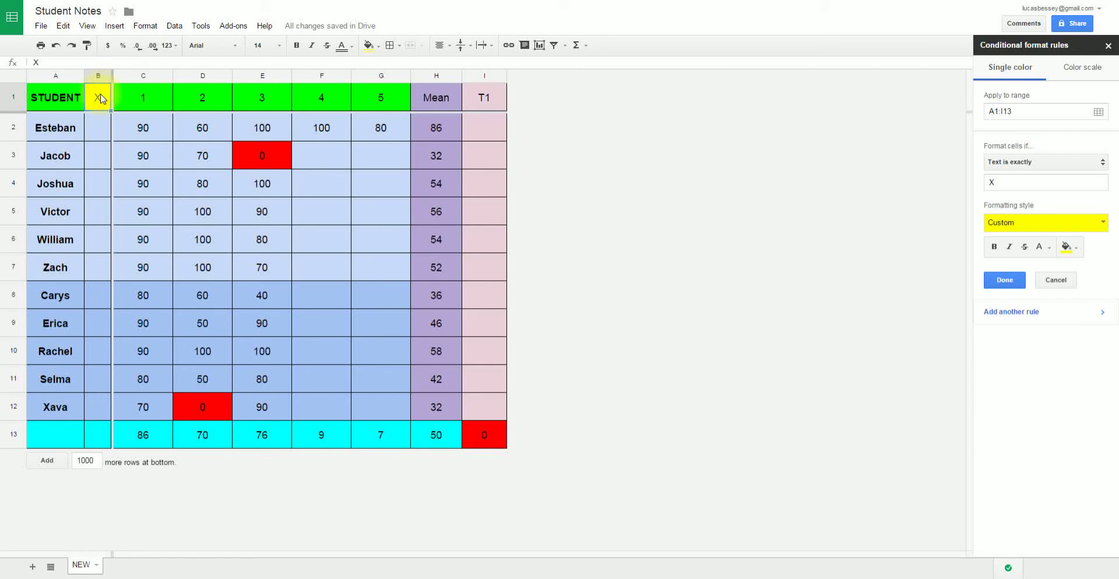
click(1108, 45)
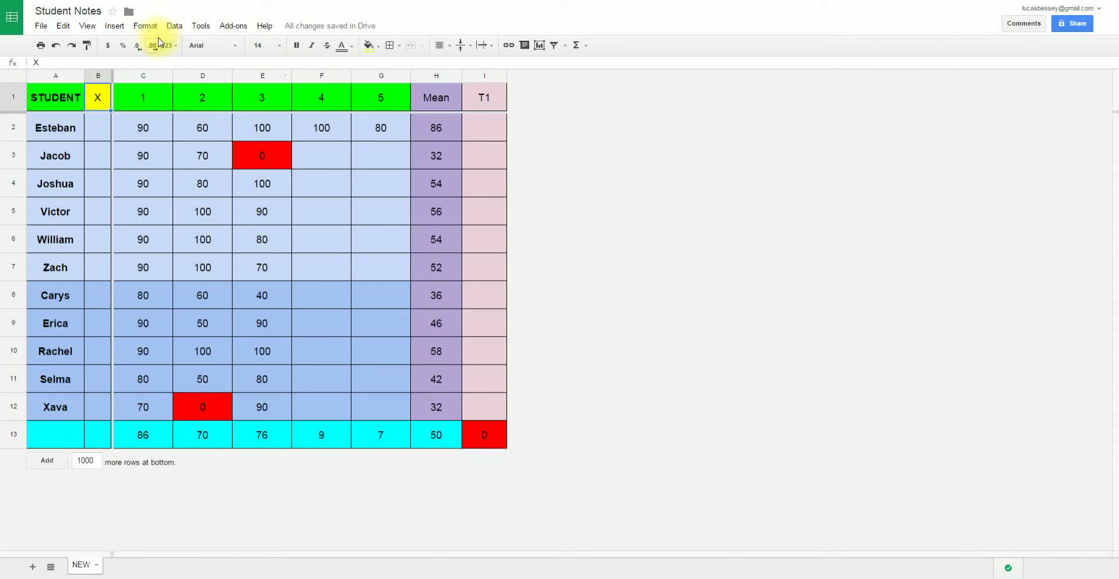
Reopen the conditional format rules and review the single color and color scale options of the "/" rule
click(145, 26)
click(197, 234)
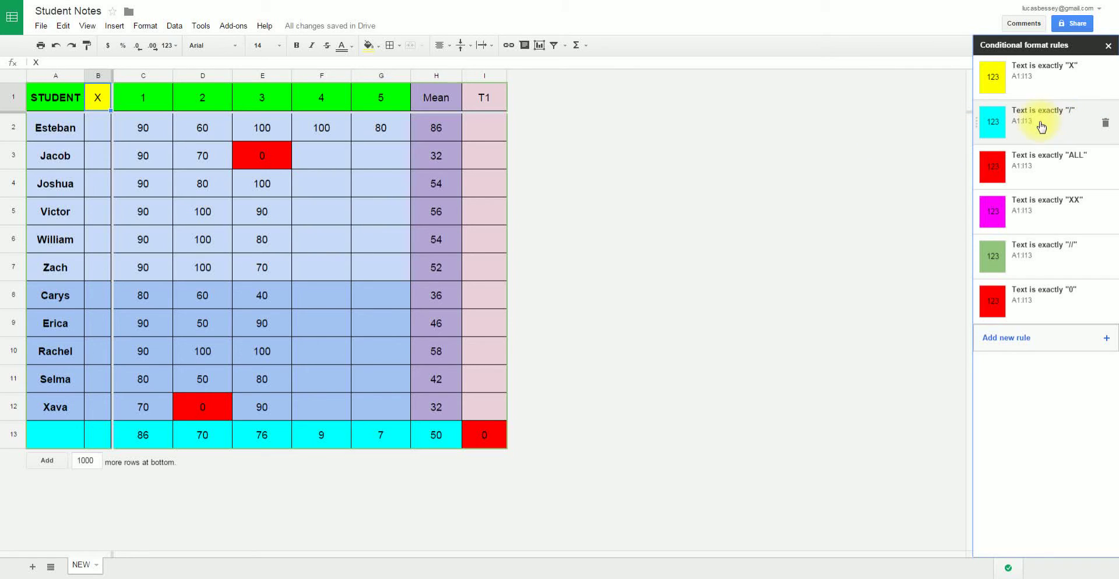
click(1061, 123)
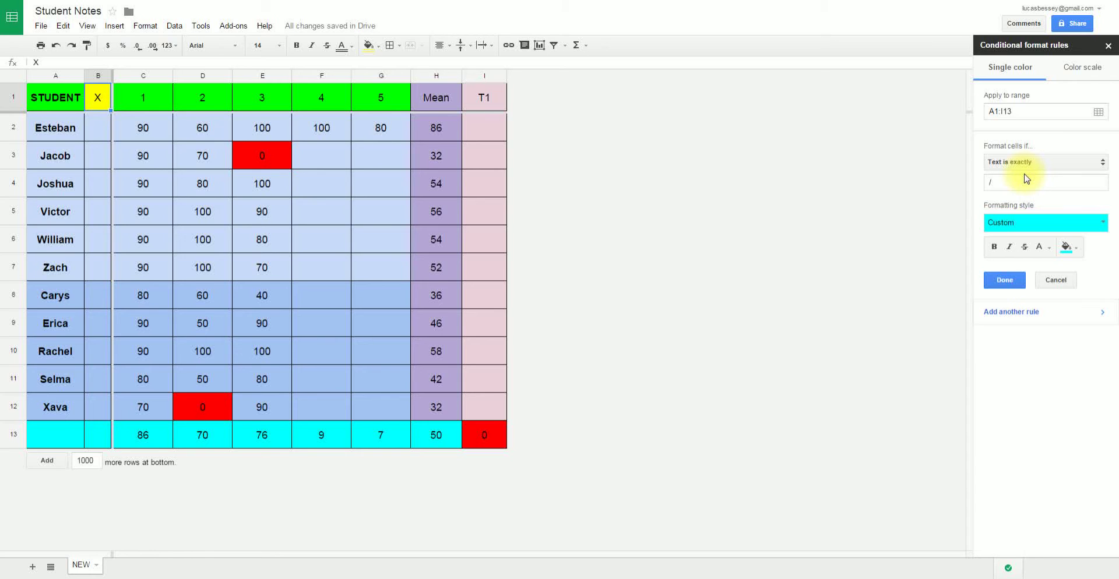
click(1085, 68)
click(1023, 67)
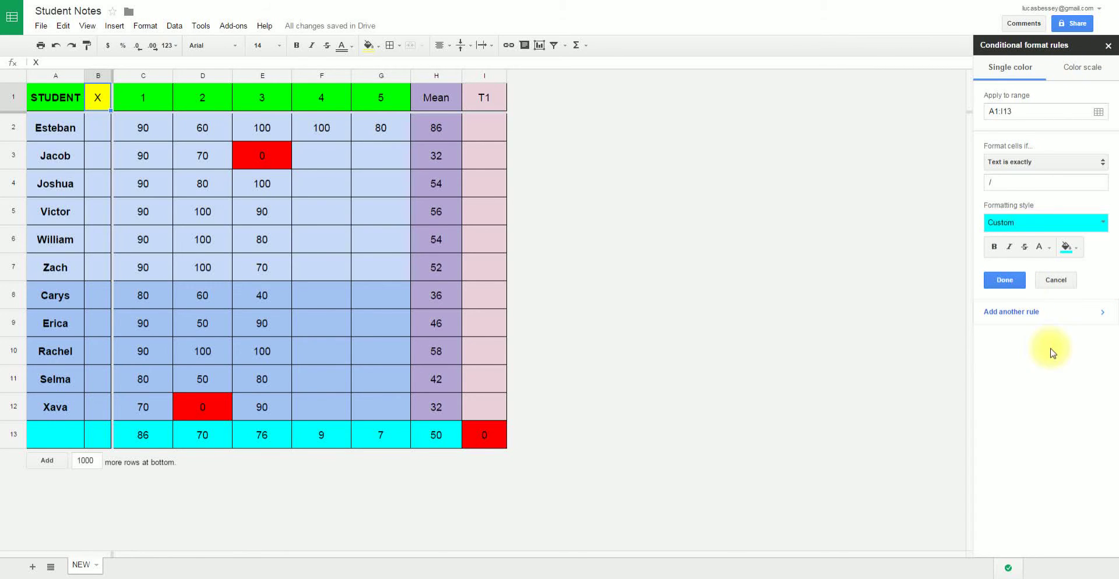
click(1071, 310)
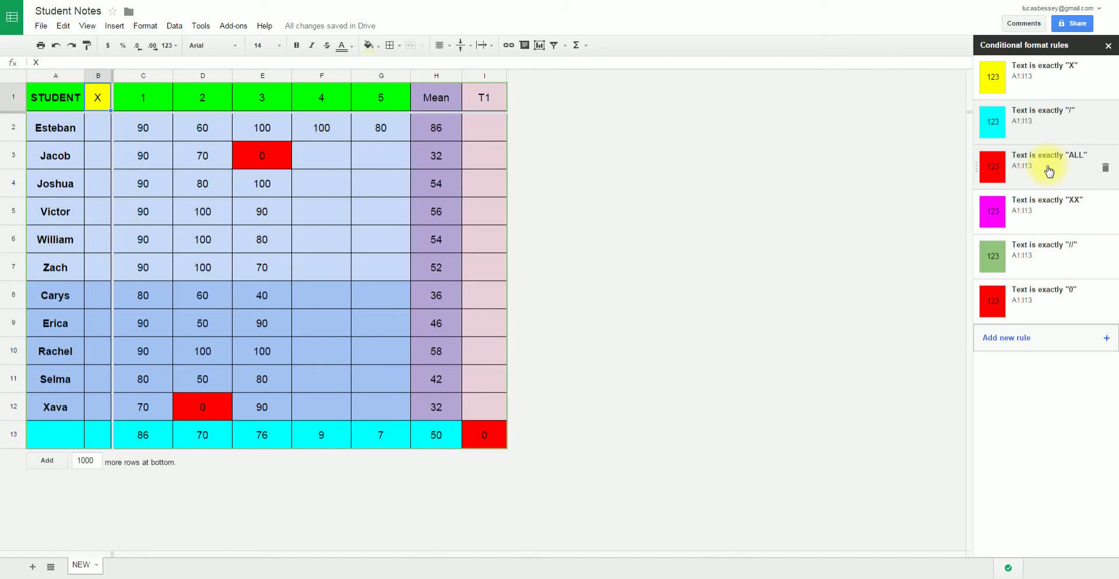
Delete the conditional format rules for the texts "ALL", "/", "X", "//" and "XX", keeping only the "0" rule
click(1105, 168)
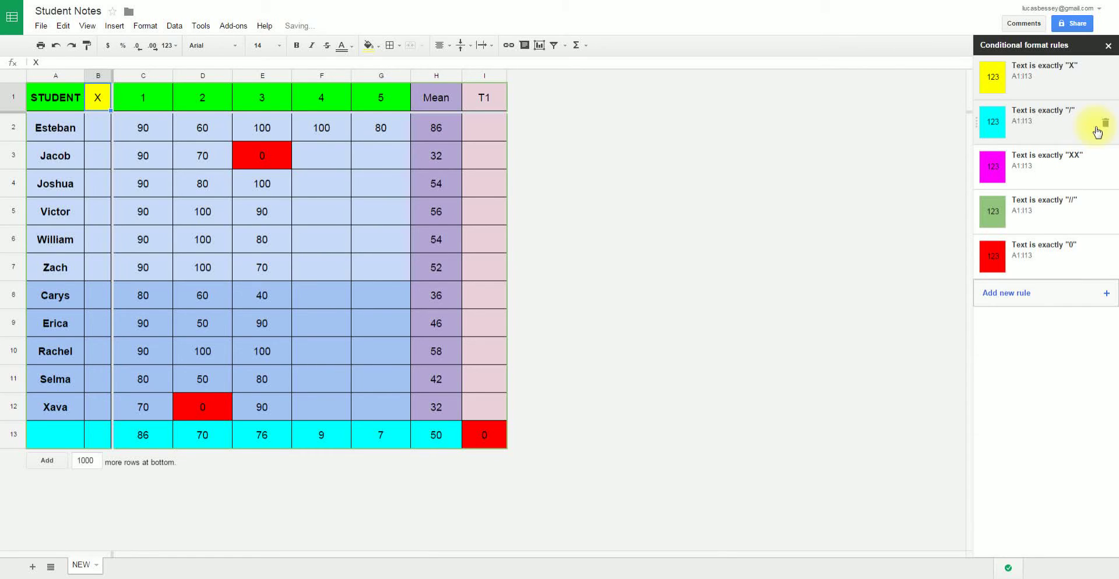
click(1105, 123)
click(1106, 78)
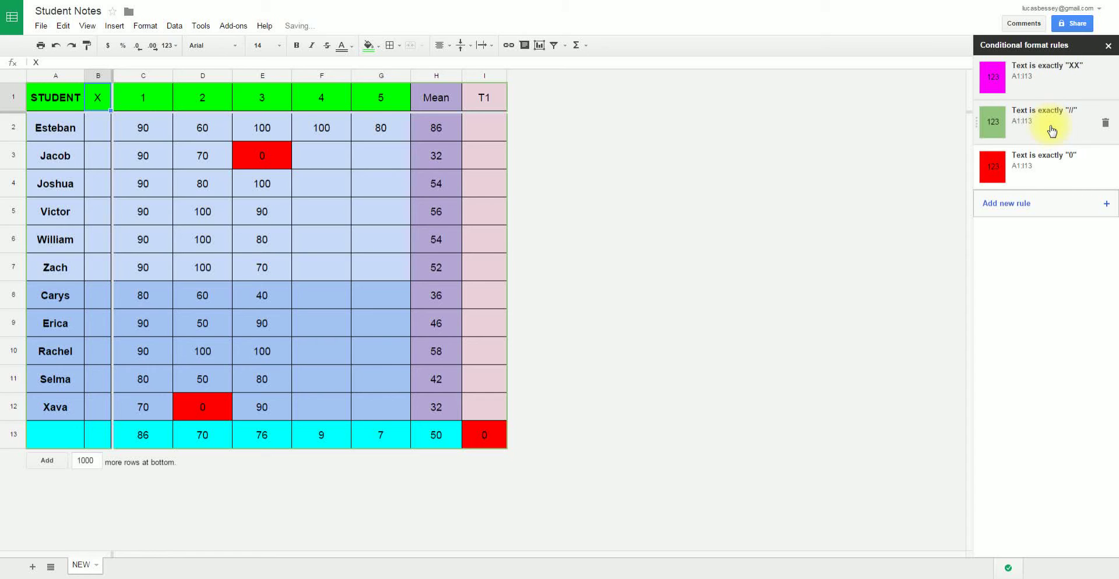
click(1106, 123)
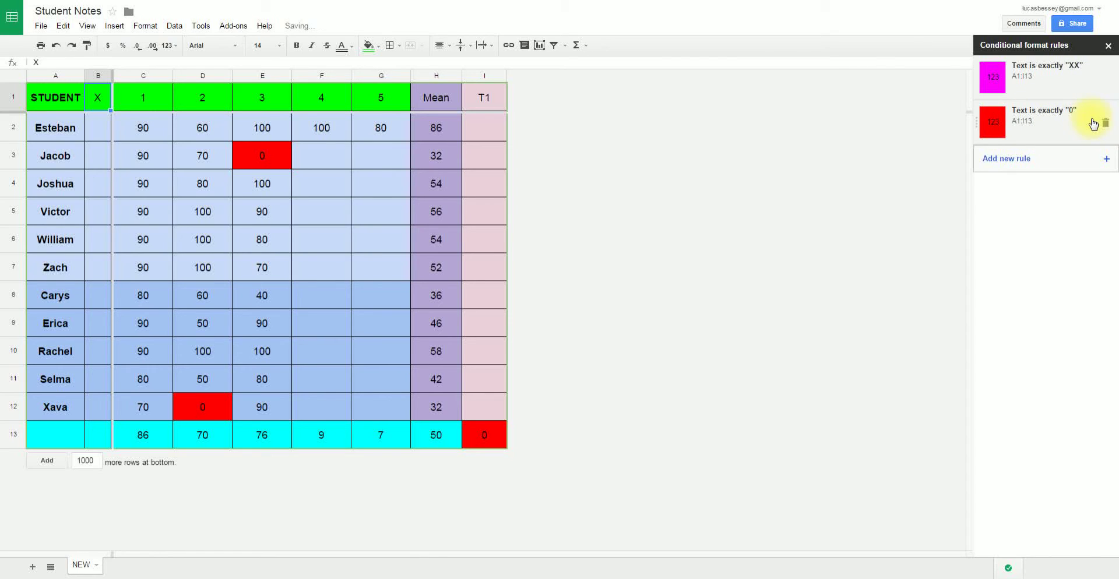
click(1106, 78)
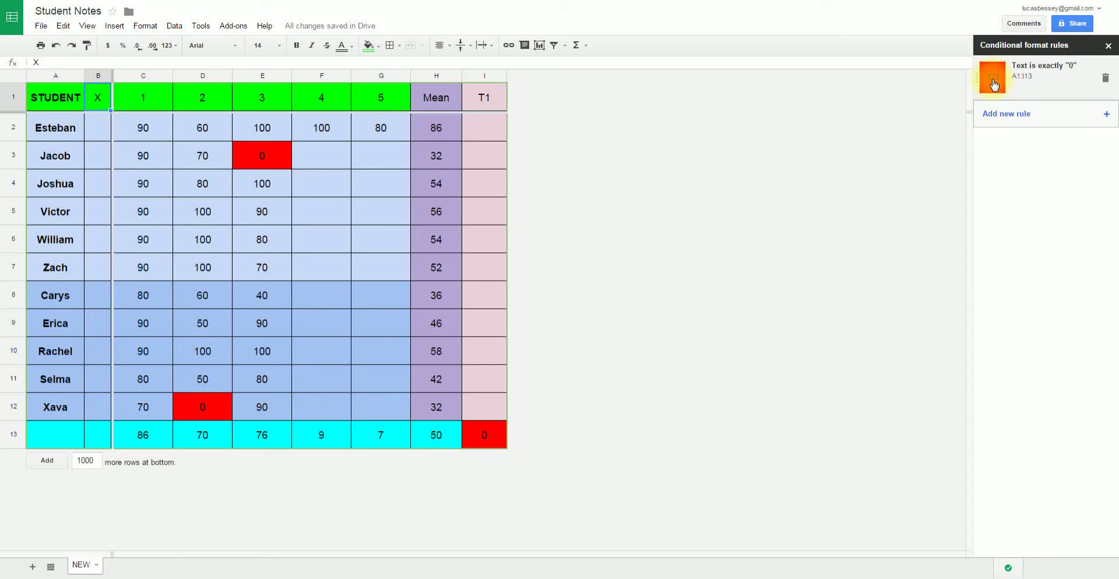
Add a conditional format rule on A1:I13 for text exactly "100", trying a magenta fill before choosing yellow
click(1052, 80)
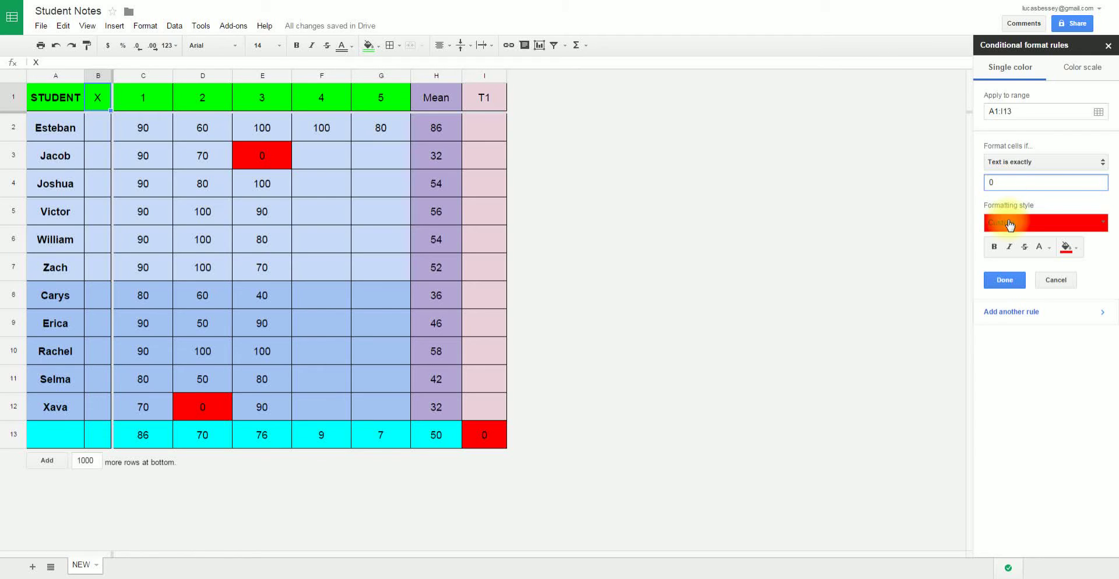
click(1022, 315)
click(1007, 184)
key(BackSpace)
text(100)
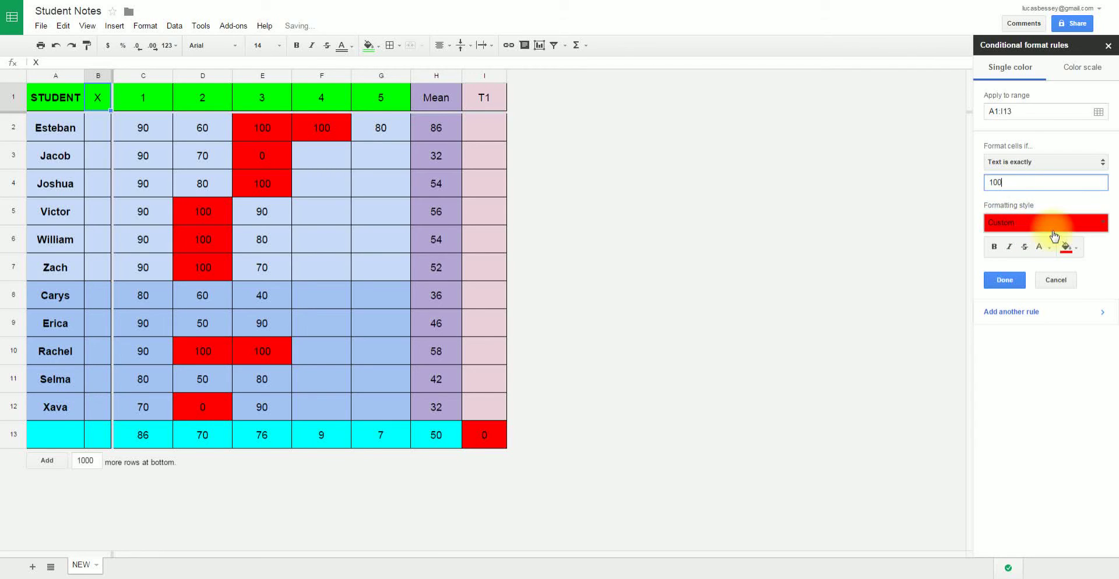
click(1067, 246)
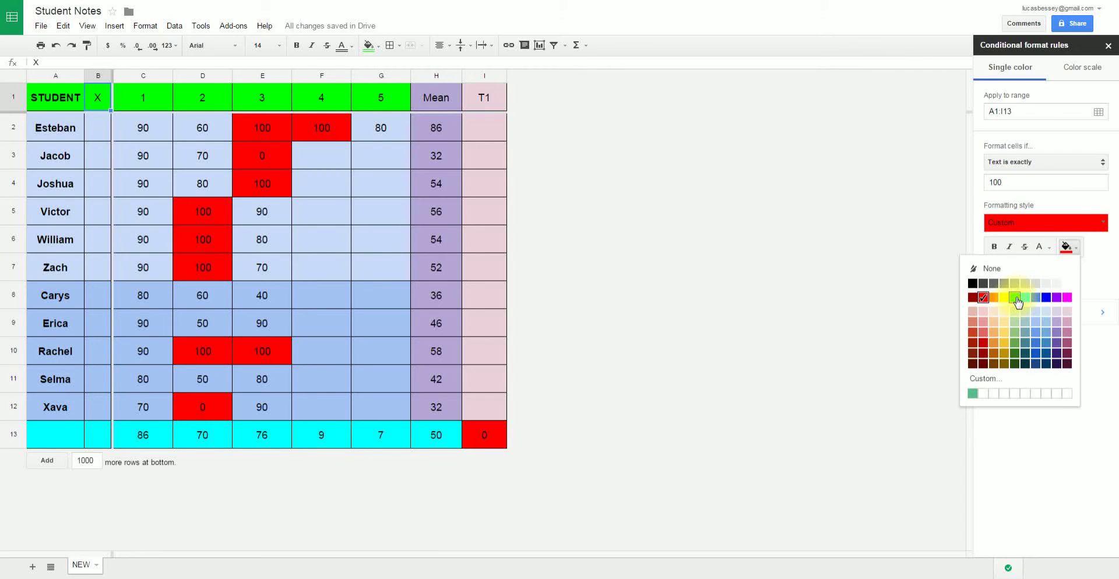
click(1067, 298)
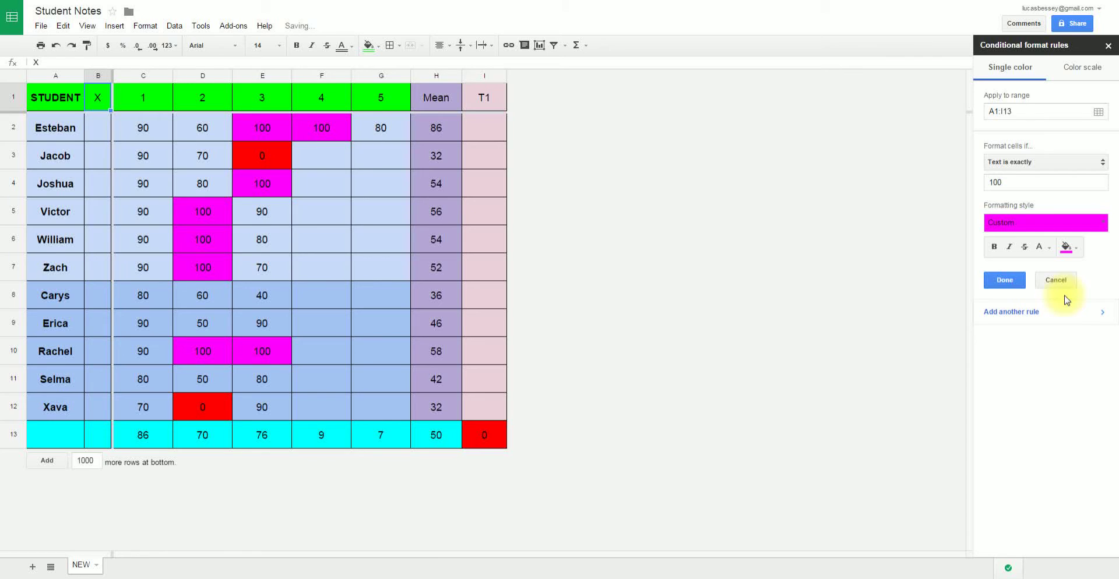
click(1068, 247)
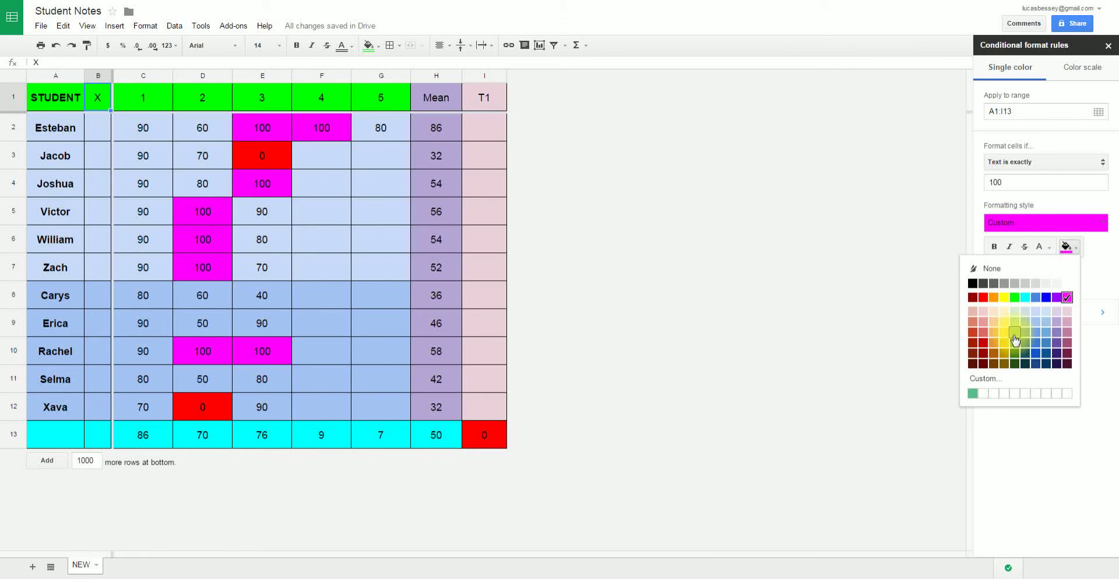
click(1004, 297)
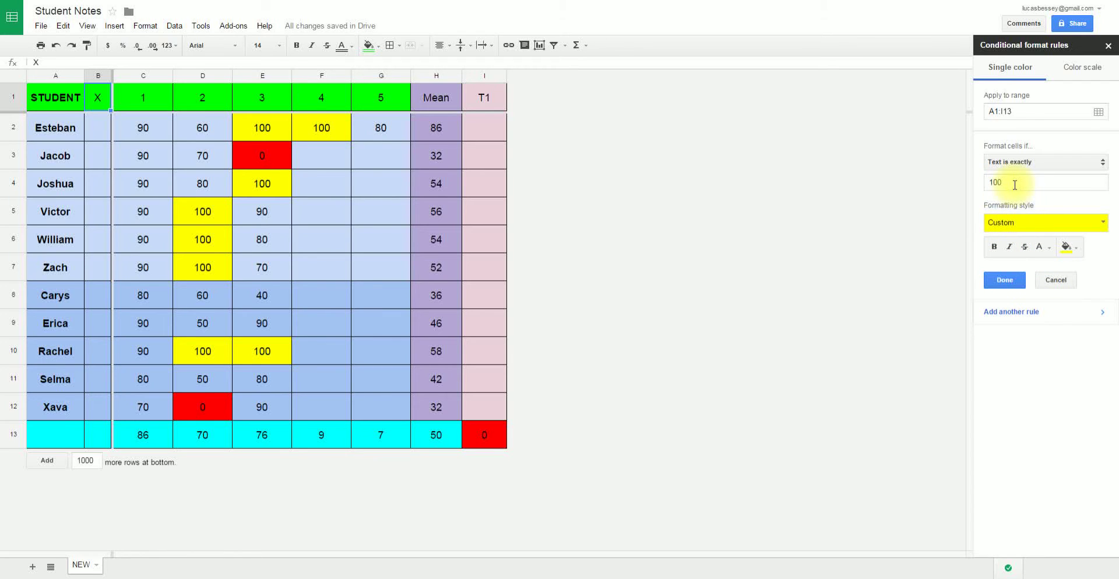
Try the new rule's condition as greater than 80, keeping the yellow fill, and cancel the rule
click(1017, 165)
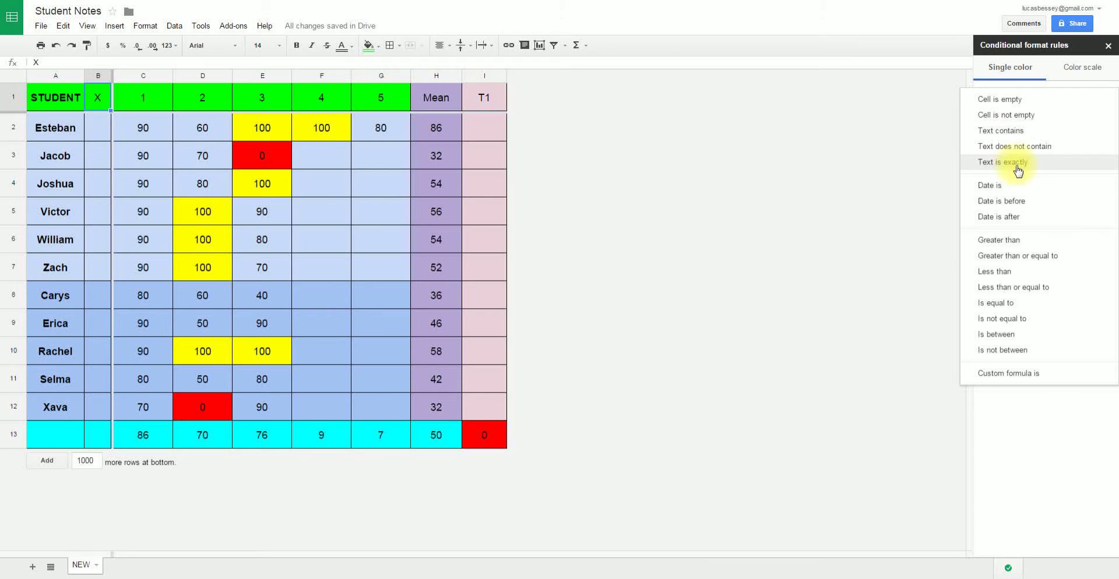
click(1017, 239)
drag(1009, 183, 984, 185)
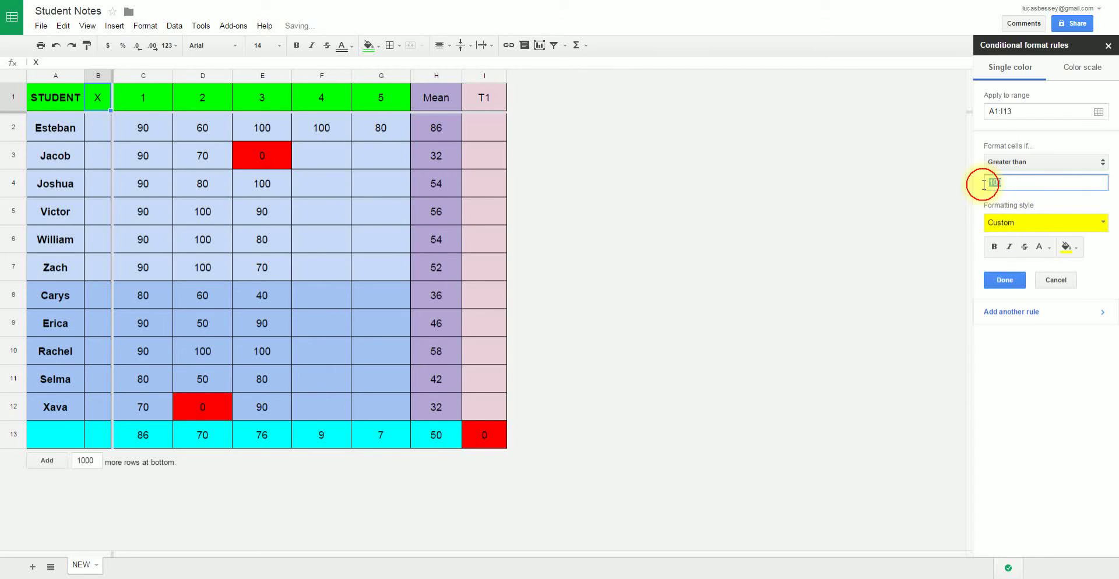
text(80)
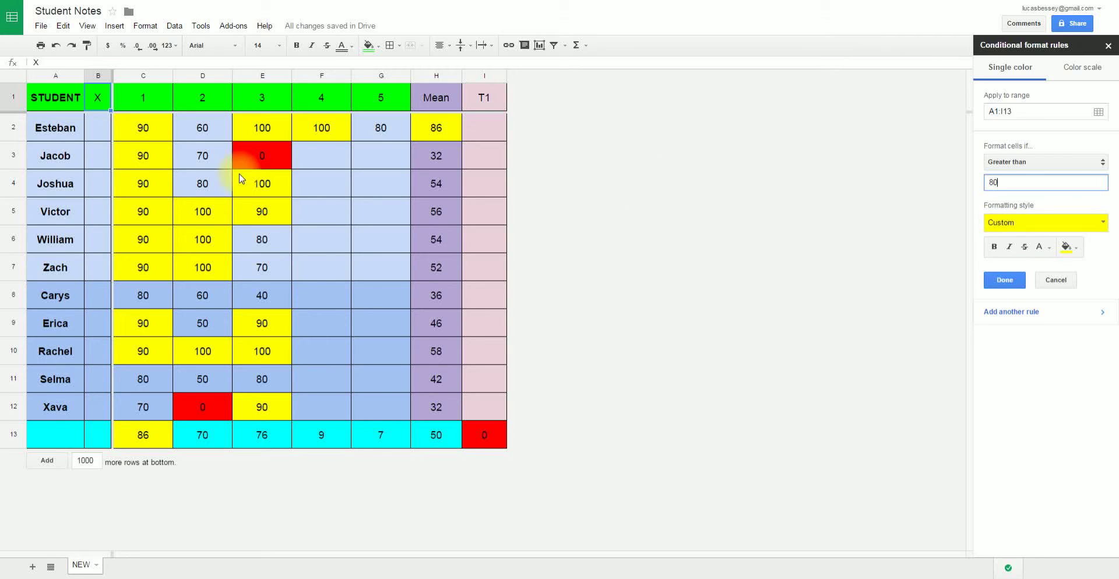
click(1055, 281)
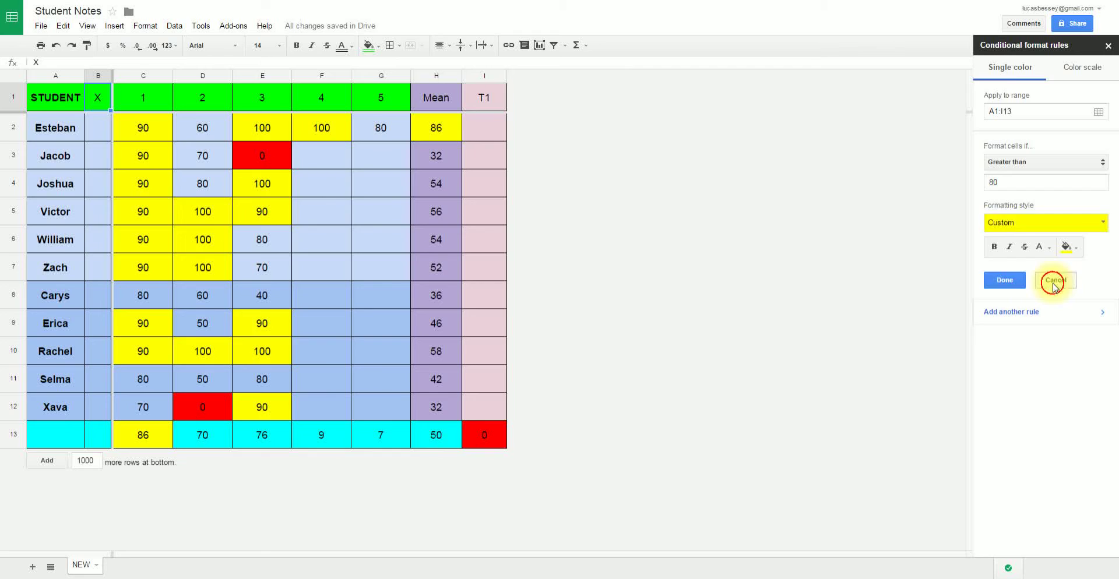
Examine the mean formulas in H2, F13 and E13
click(341, 173)
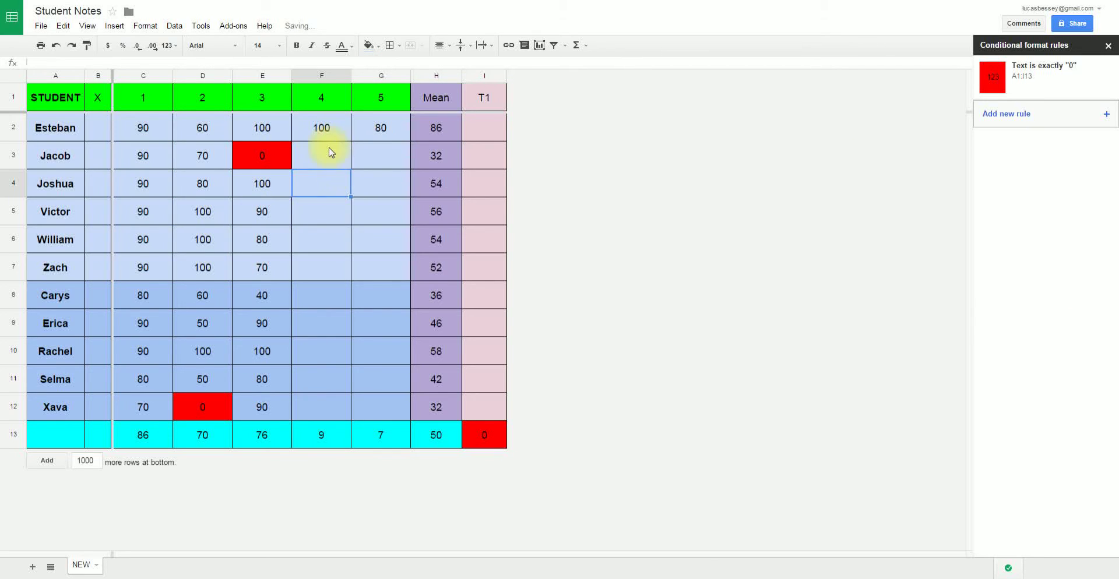
click(331, 152)
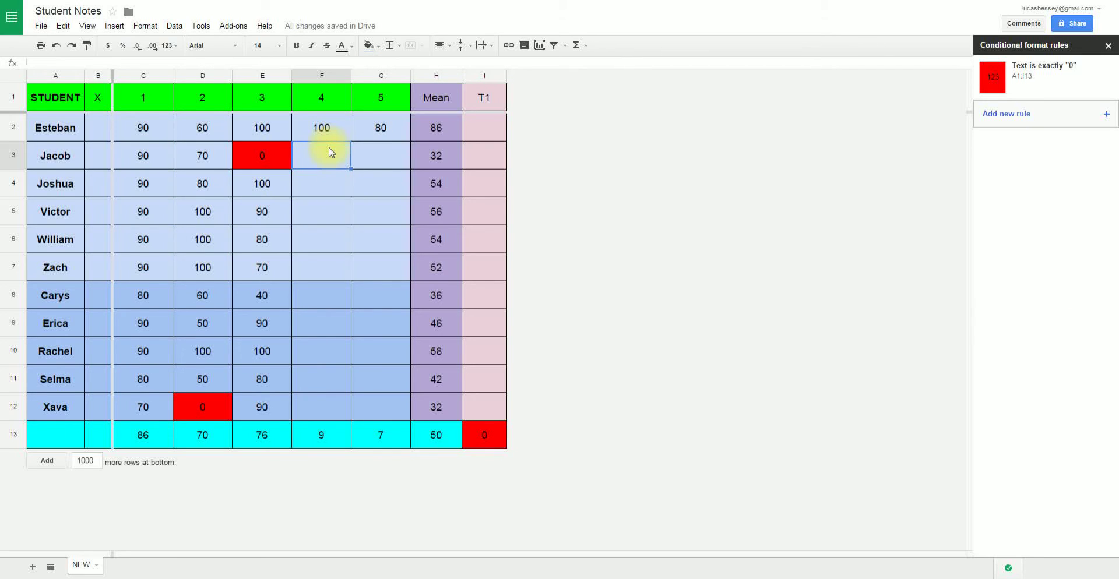
click(440, 129)
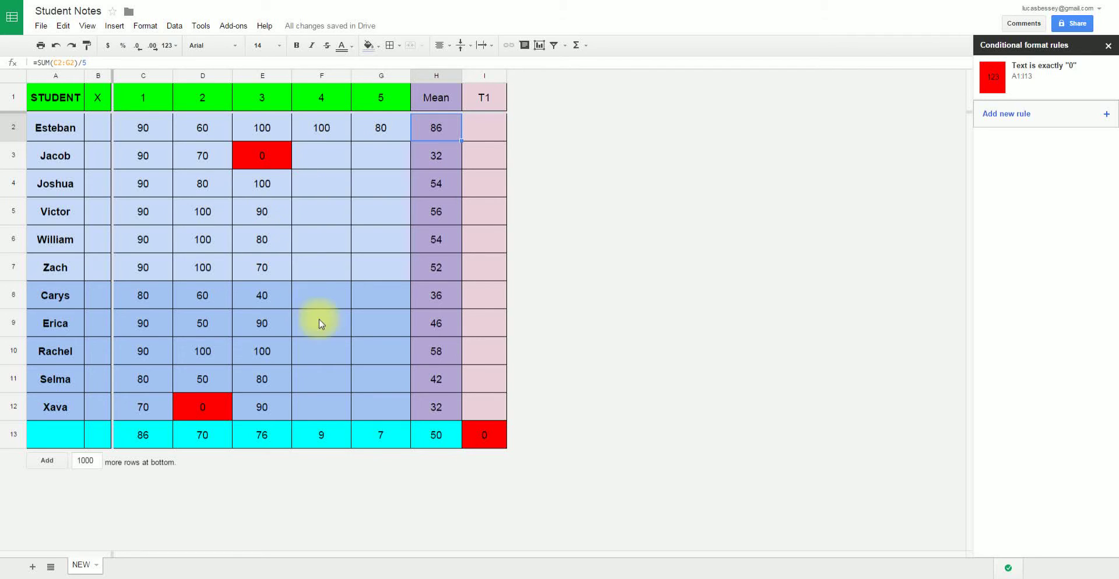
click(324, 443)
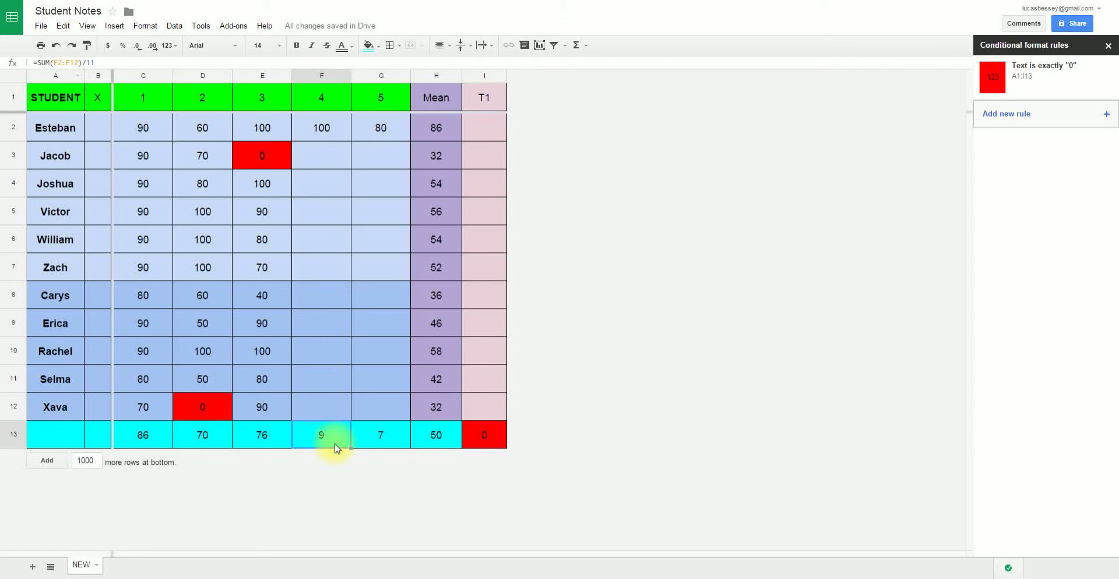
click(269, 439)
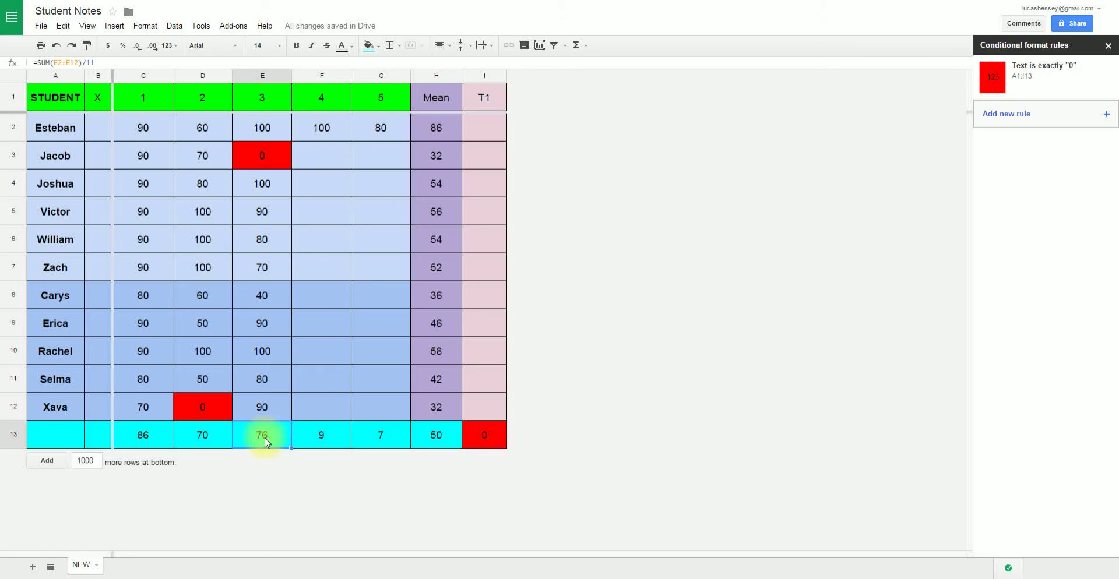
Replace the formula in E13 with =SUM(E2:E12) to total the scores under header 3
click(272, 439)
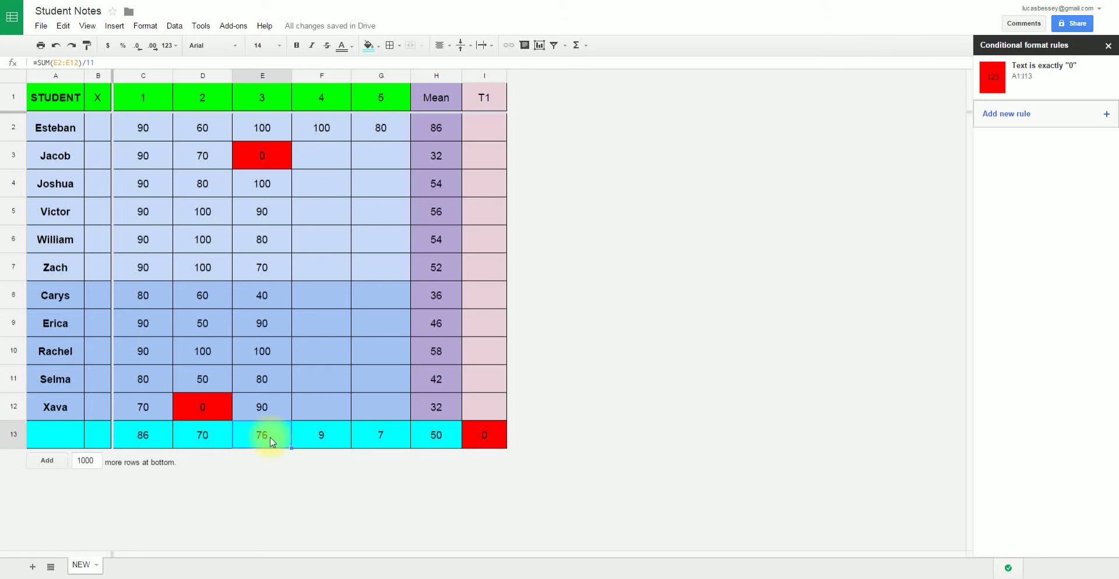
text(=)
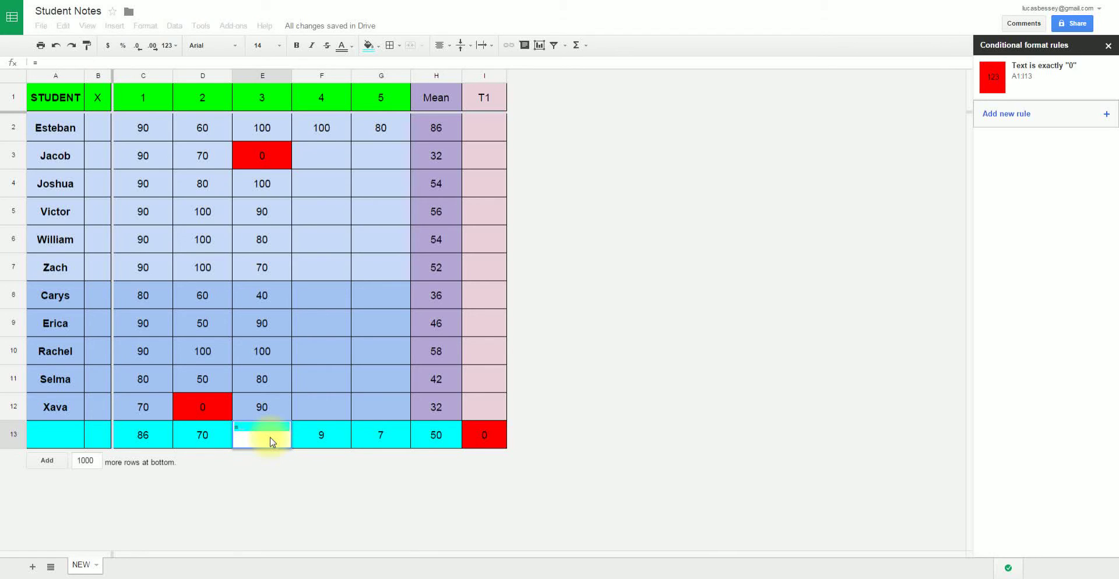
text(SUM)
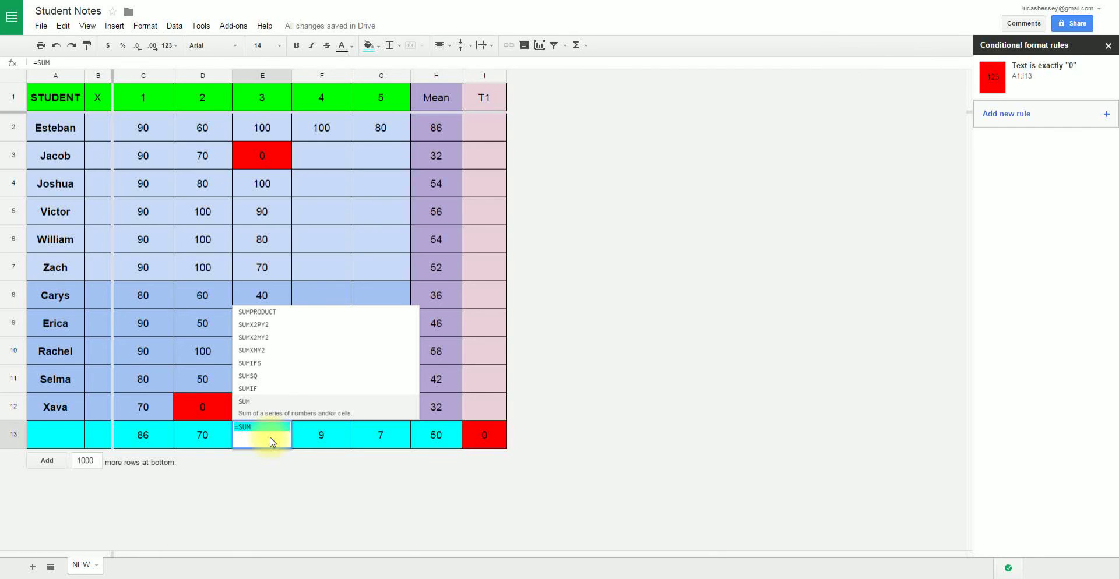
text(()
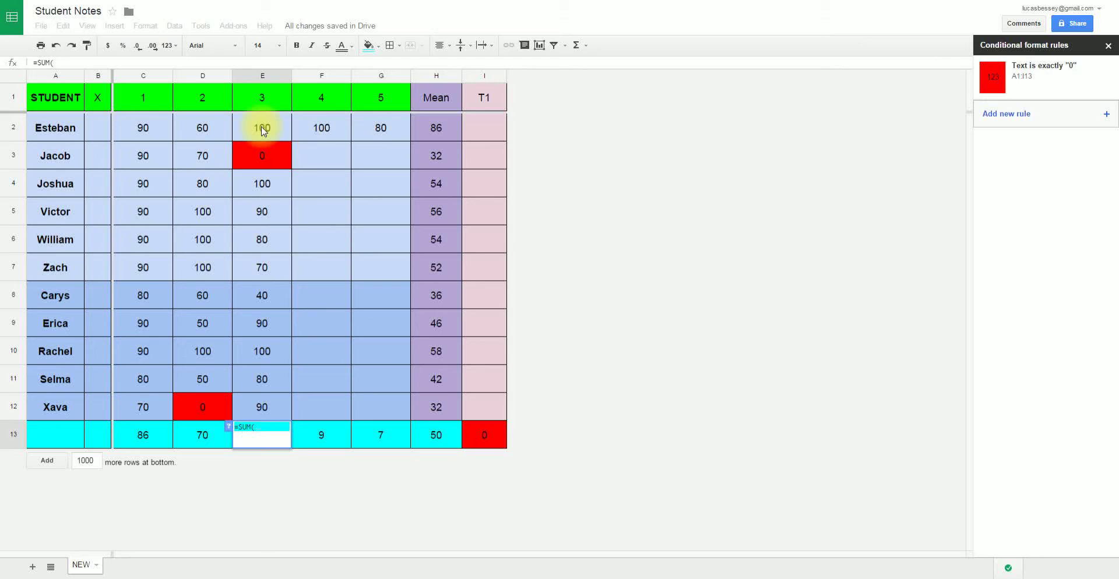
drag(270, 413, 270, 413)
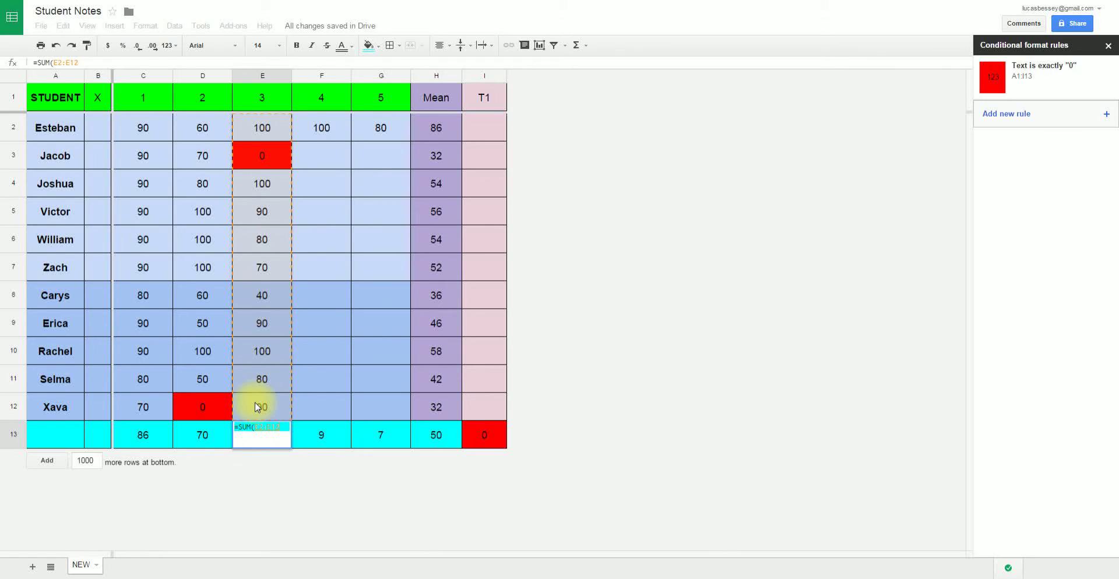
text())
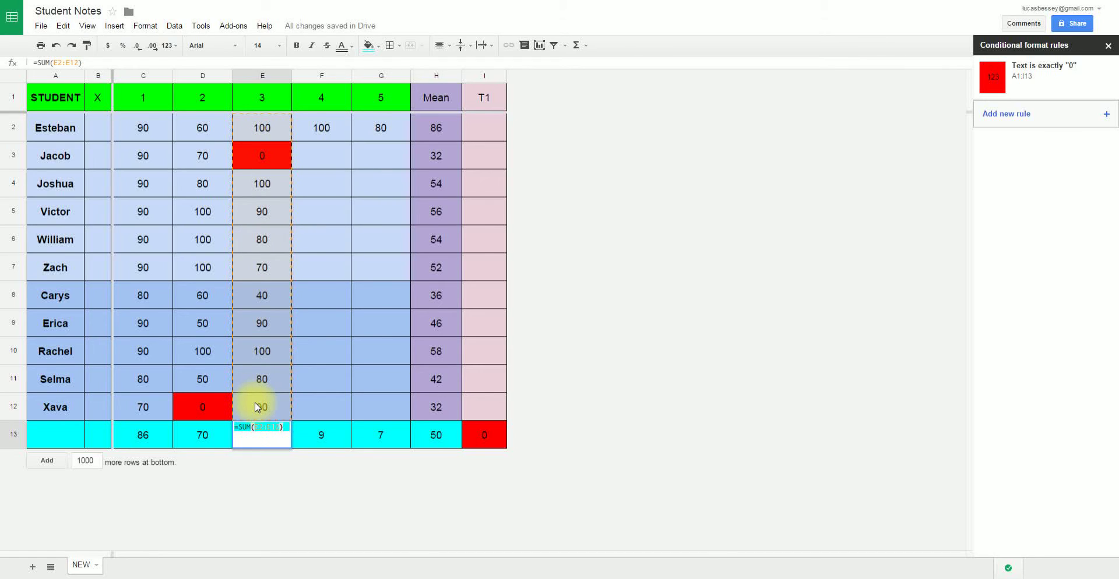
key(Return)
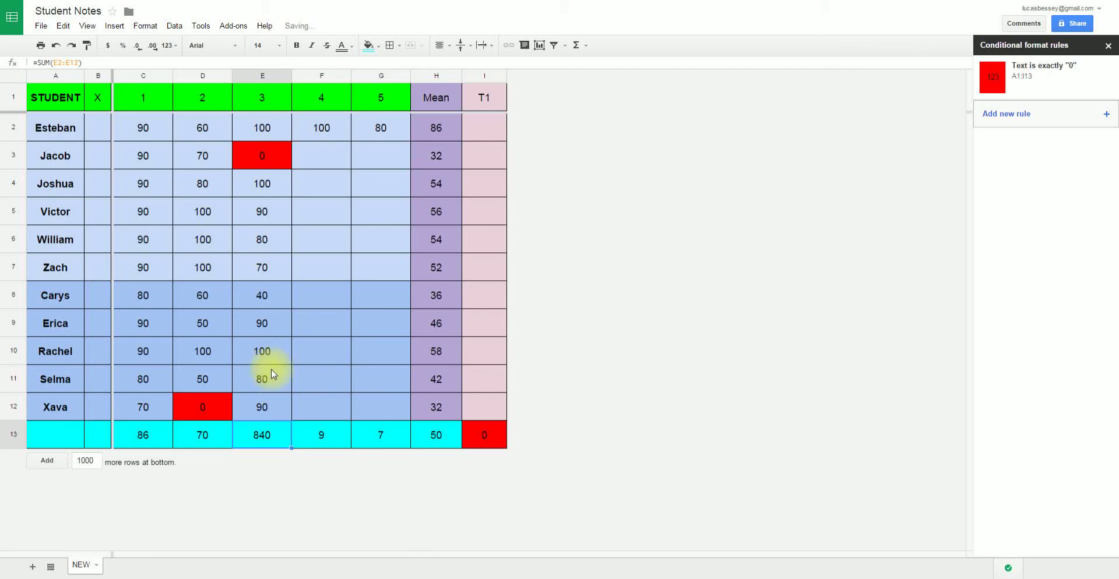
Extend the sum formula in E13 with /11 so it averages the scores of the eleven students
click(86, 62)
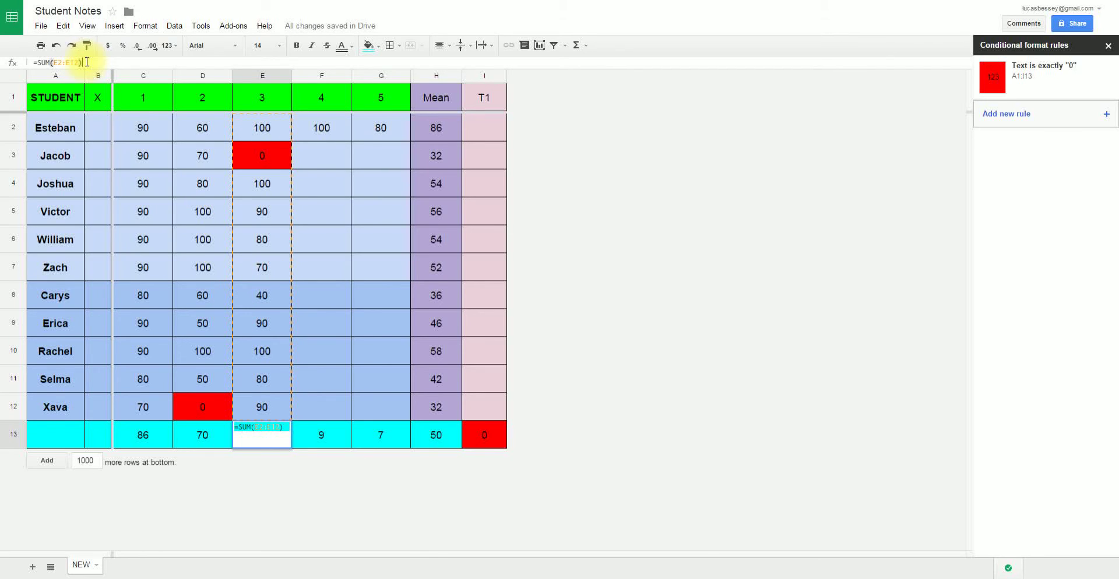
text(/)
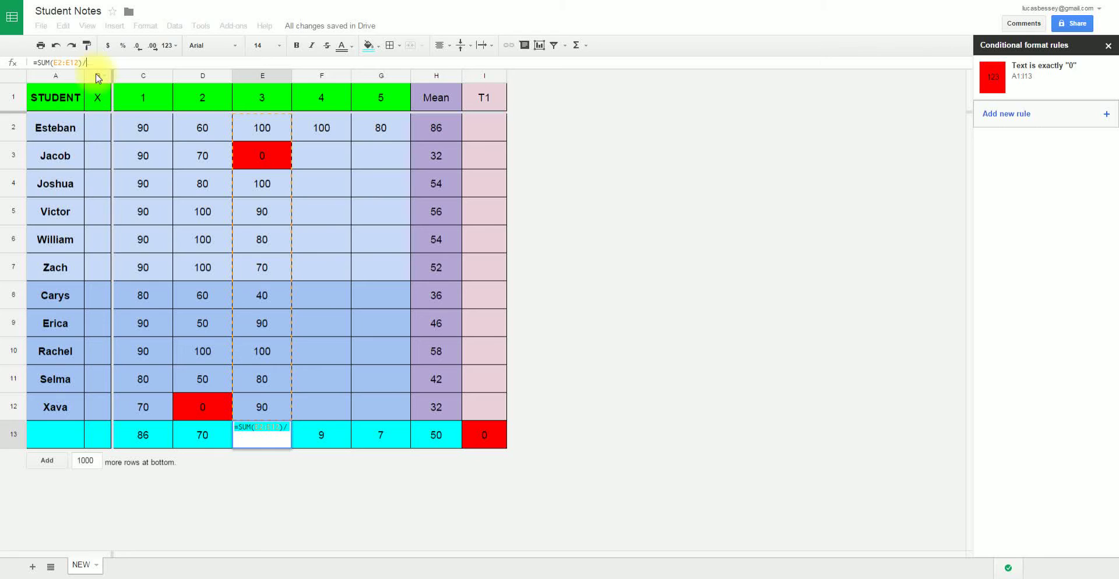
text(11)
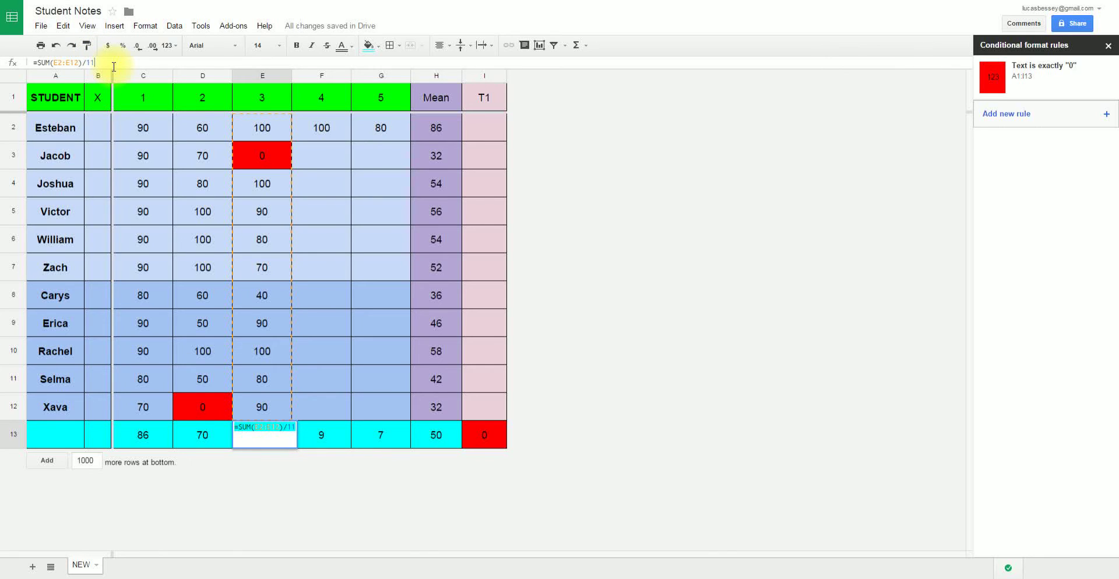
key(Return)
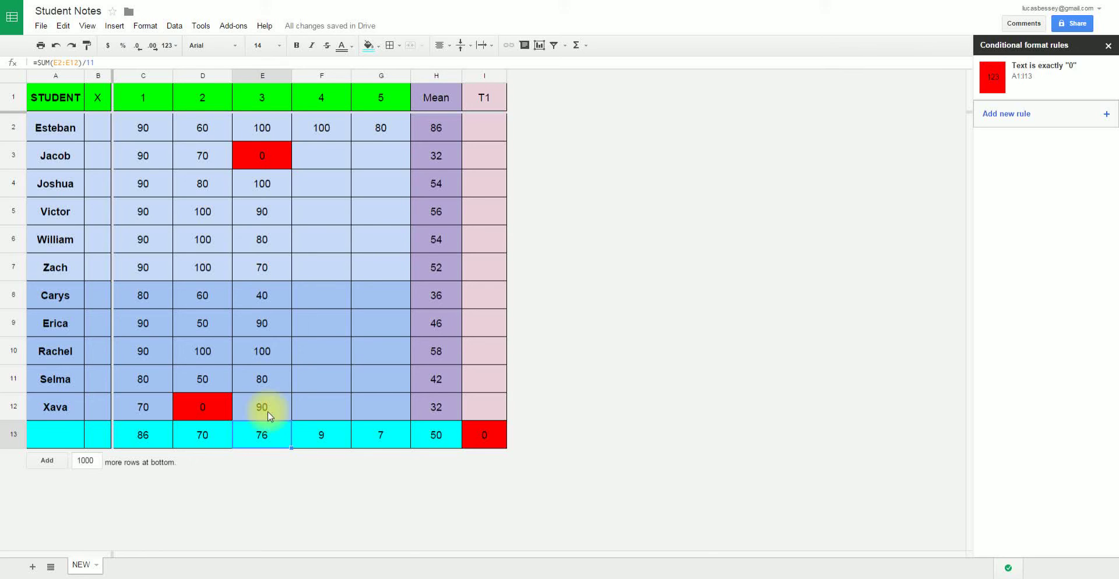
Compare the mean formulas of the score columns in D13, C13 and E13 and the row mean formula in H2
click(215, 441)
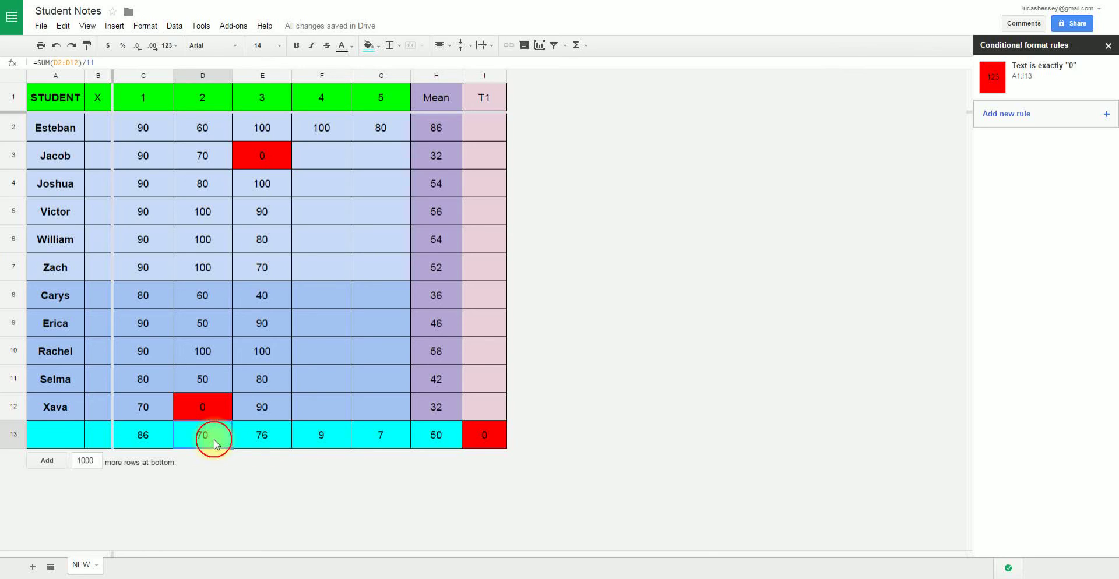
click(158, 441)
click(208, 439)
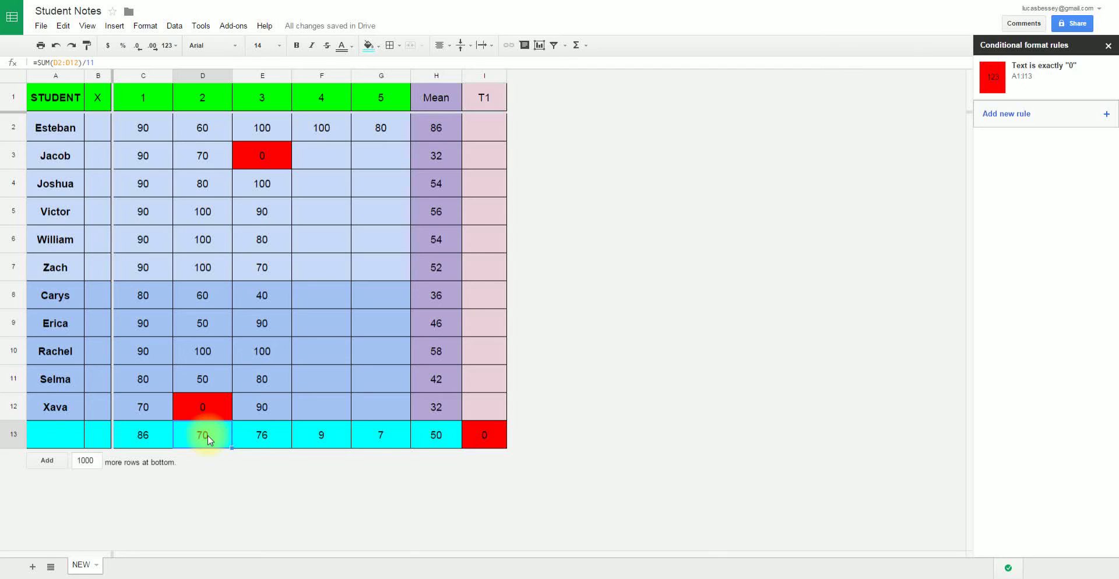
click(270, 441)
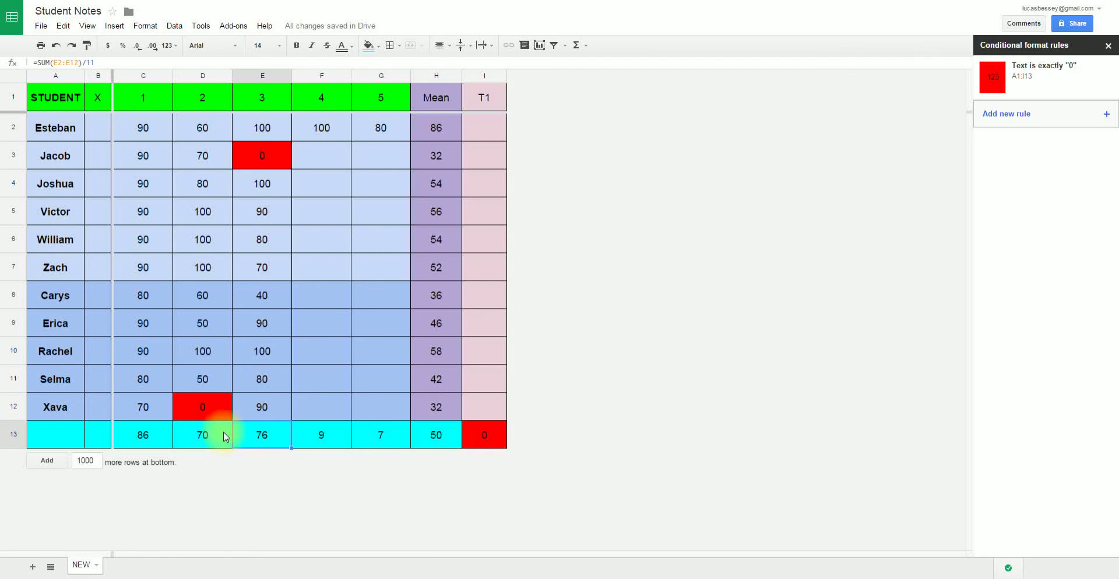
click(434, 131)
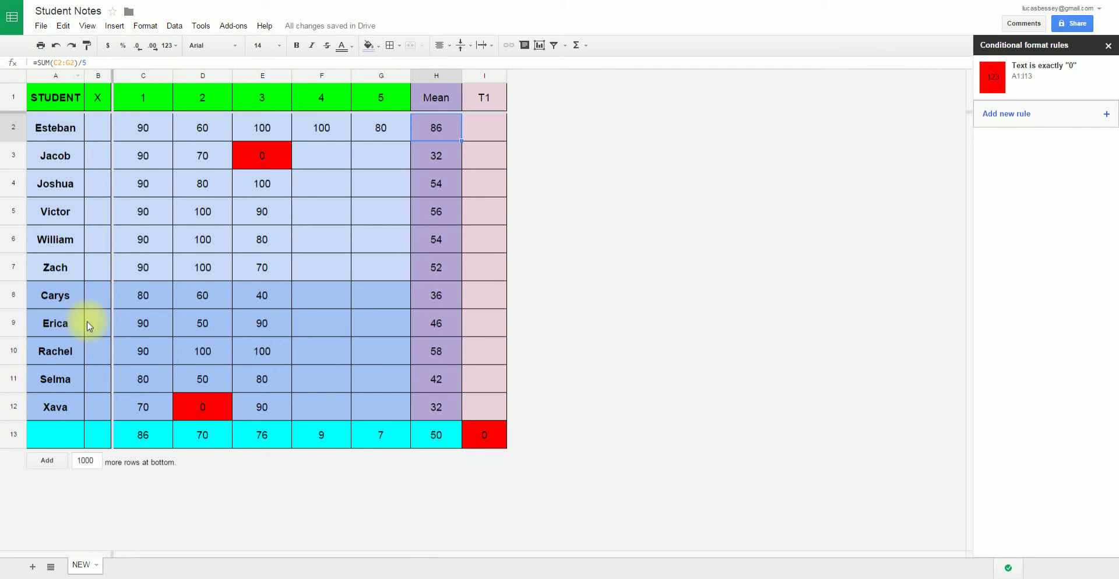
click(384, 387)
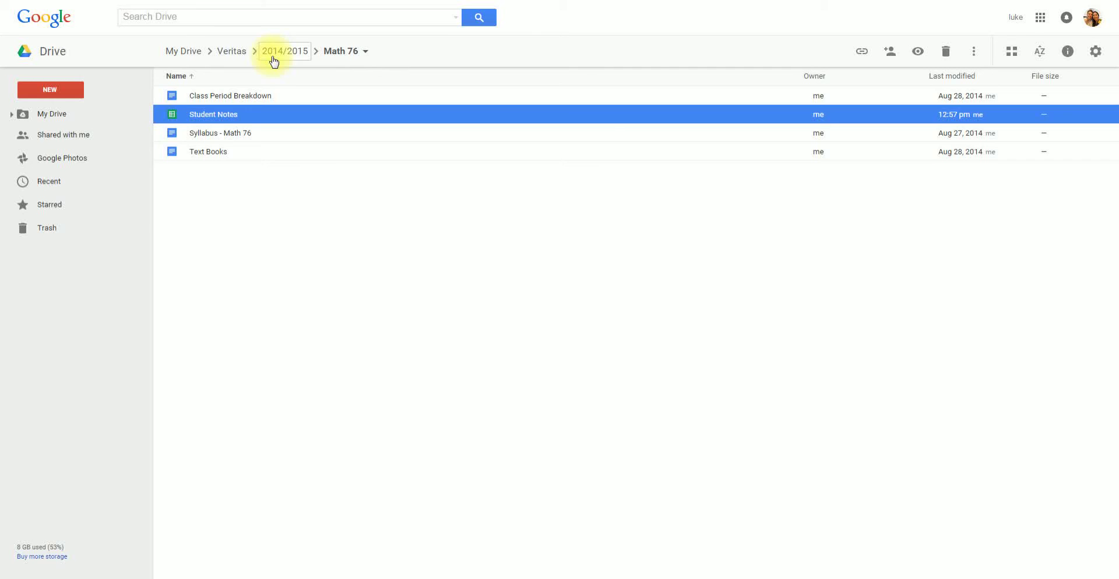
In Google Drive, go to the Tech folder inside 2014/2015 and open the Charlie and Company spreadsheet
click(272, 57)
double_click(213, 185)
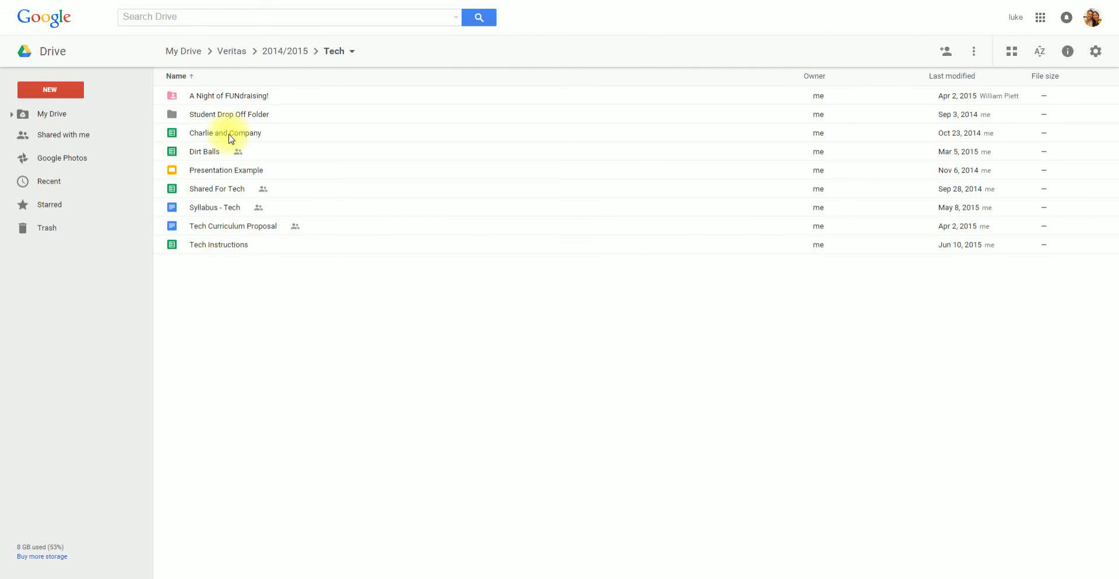
double_click(228, 136)
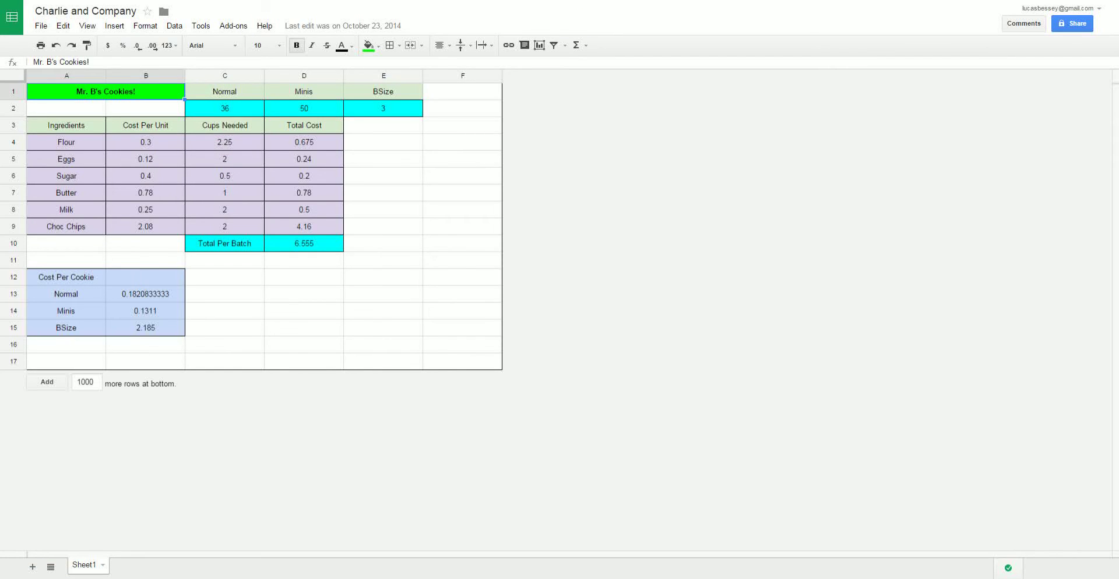
Return to the Tech folder in Google Drive, open the Dirt Balls spreadsheet, and select its Oreos ingredient cell
click(175, 0)
double_click(214, 151)
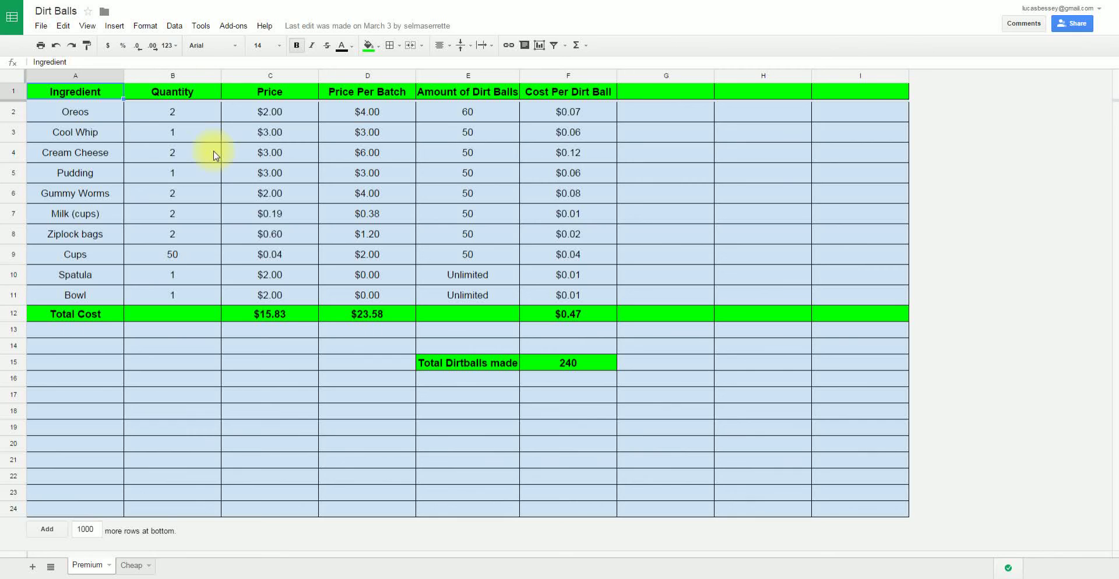
click(85, 118)
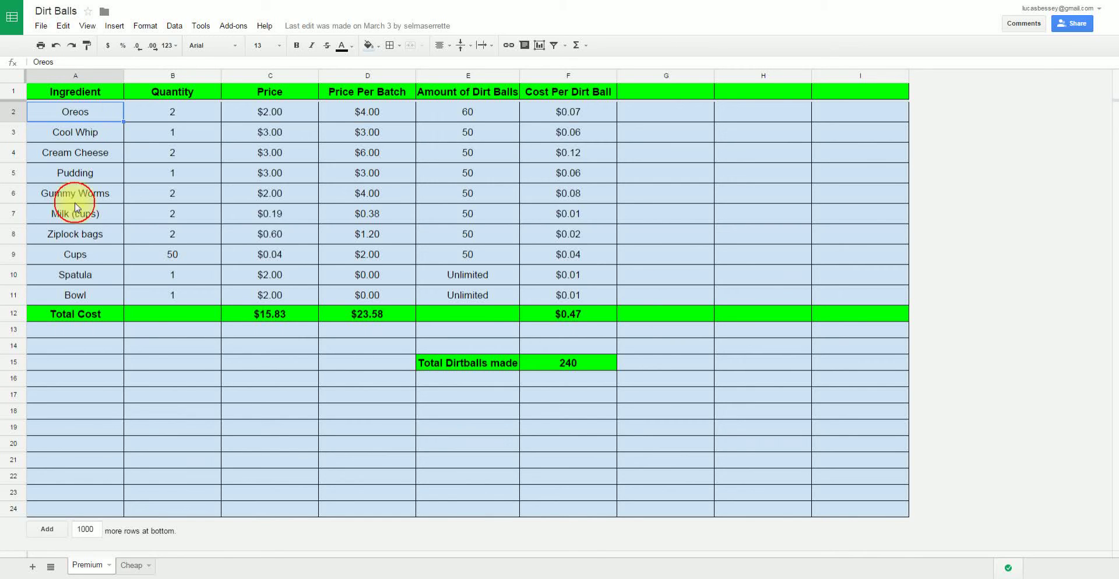
Examine the ingredient list and the Oreos row's quantity, price and price per batch formula
shift+click(84, 300)
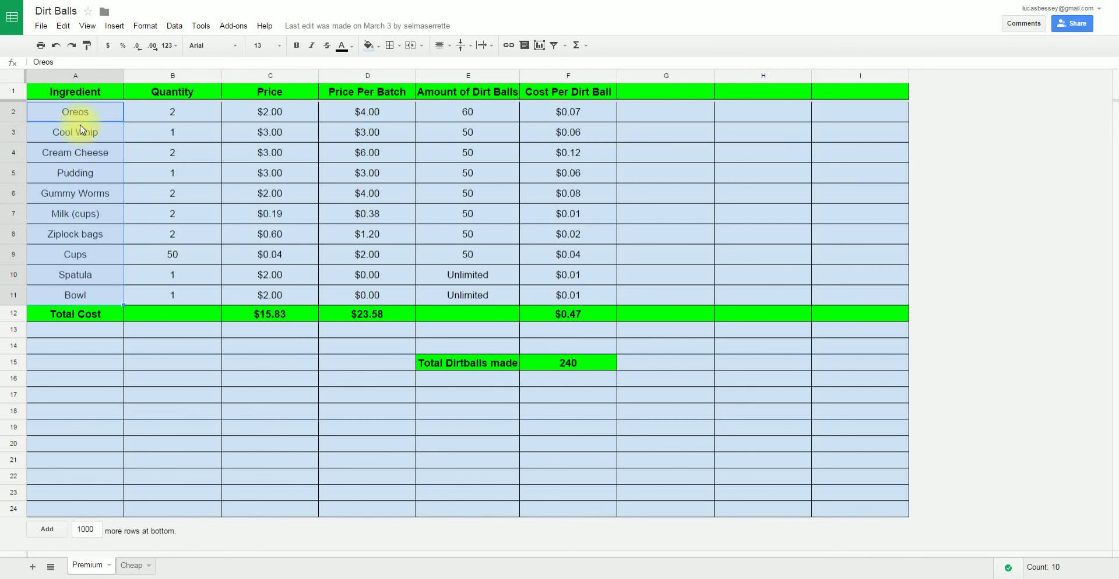
click(85, 153)
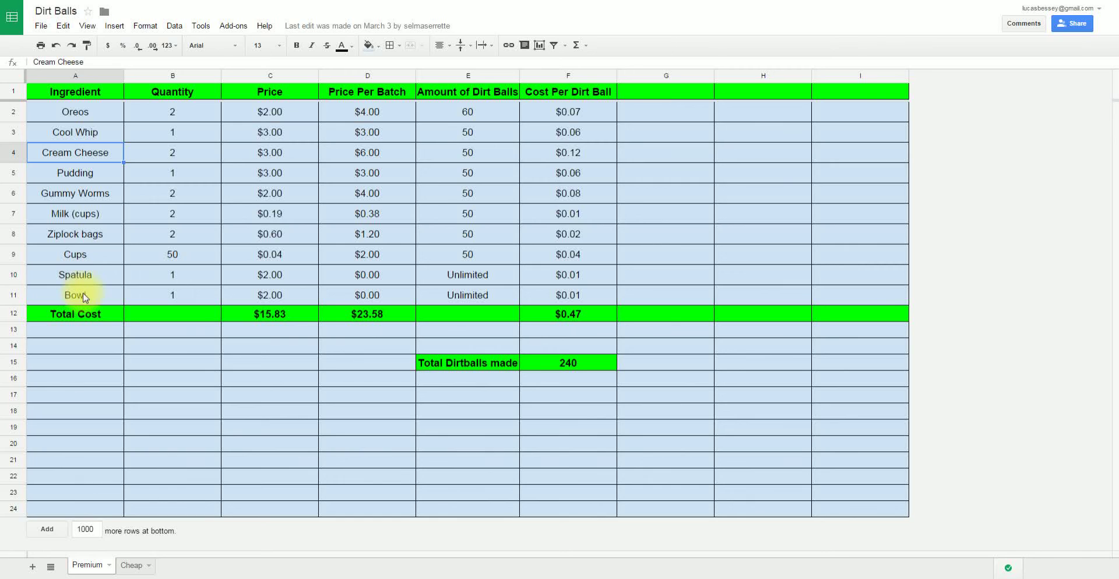
click(75, 112)
click(174, 112)
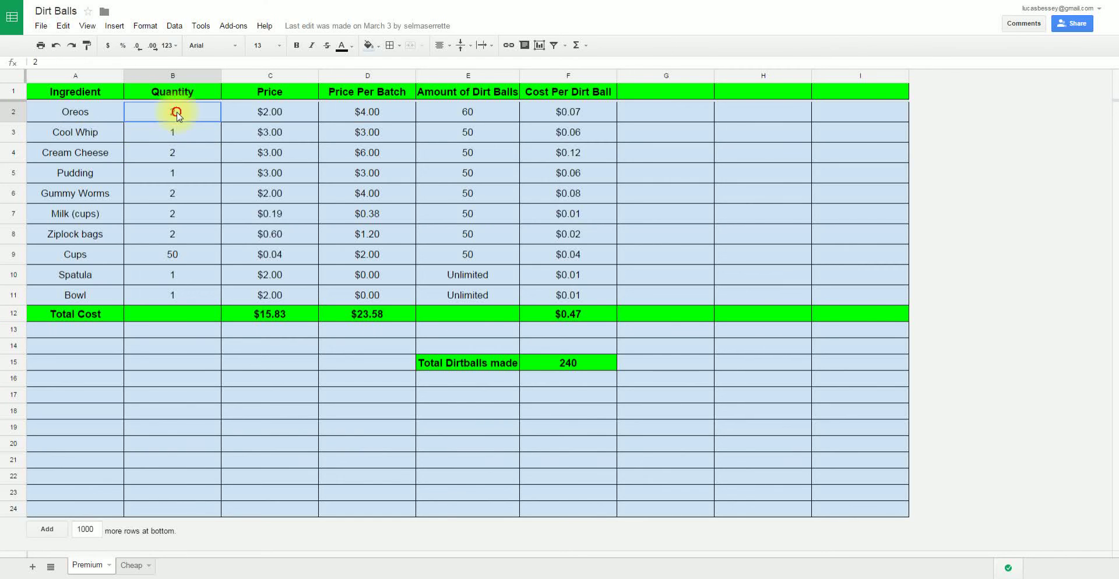
click(260, 117)
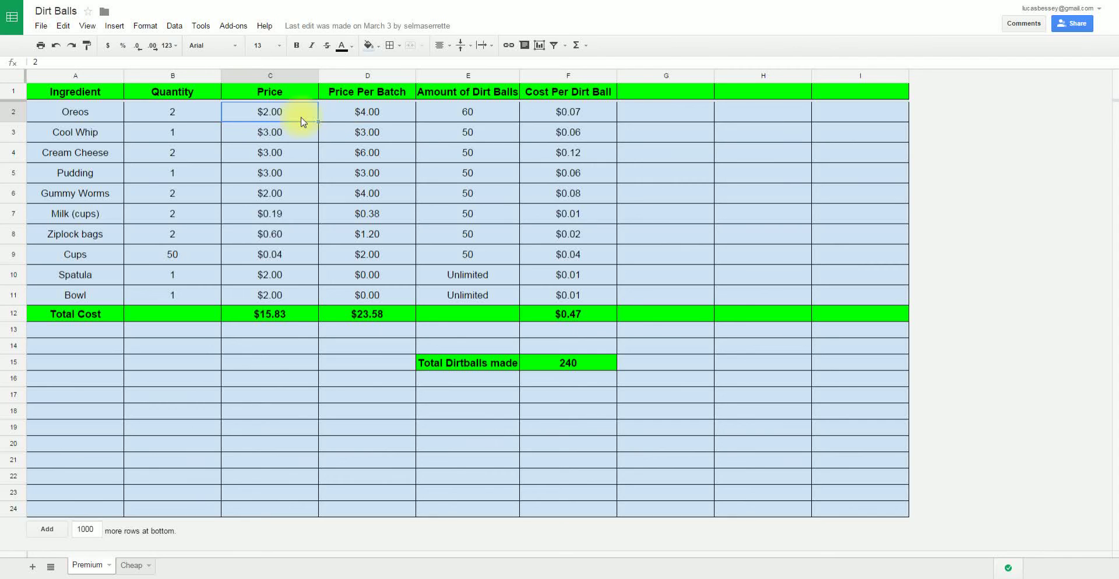
click(373, 115)
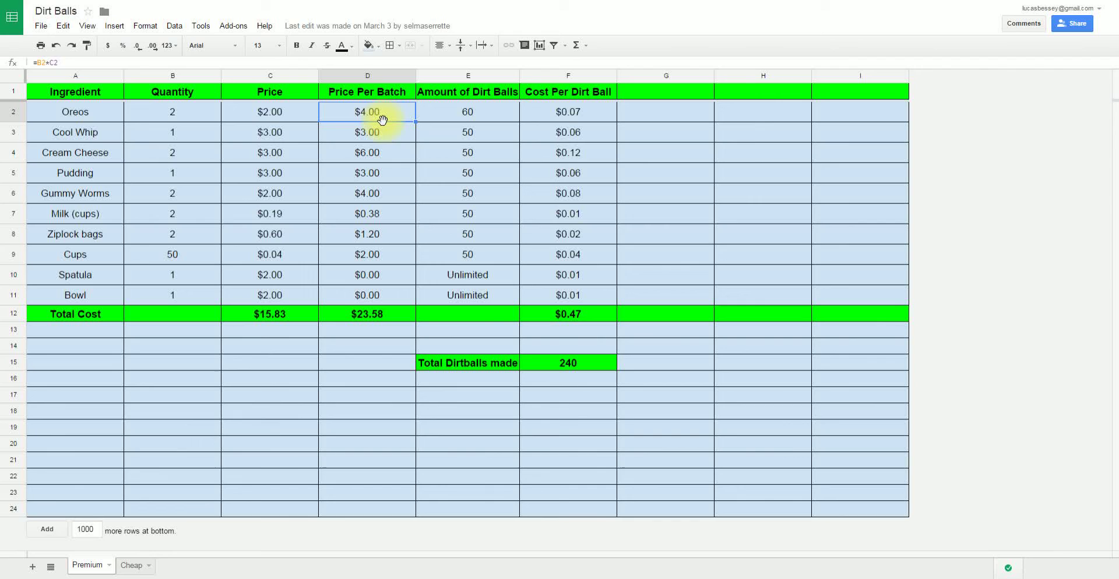
click(194, 111)
click(367, 112)
Set the Oreos row's Amount of Dirt Balls to 50 and check the cost per dirt ball formulas in F2 and F12
click(471, 116)
text(50)
key(Return)
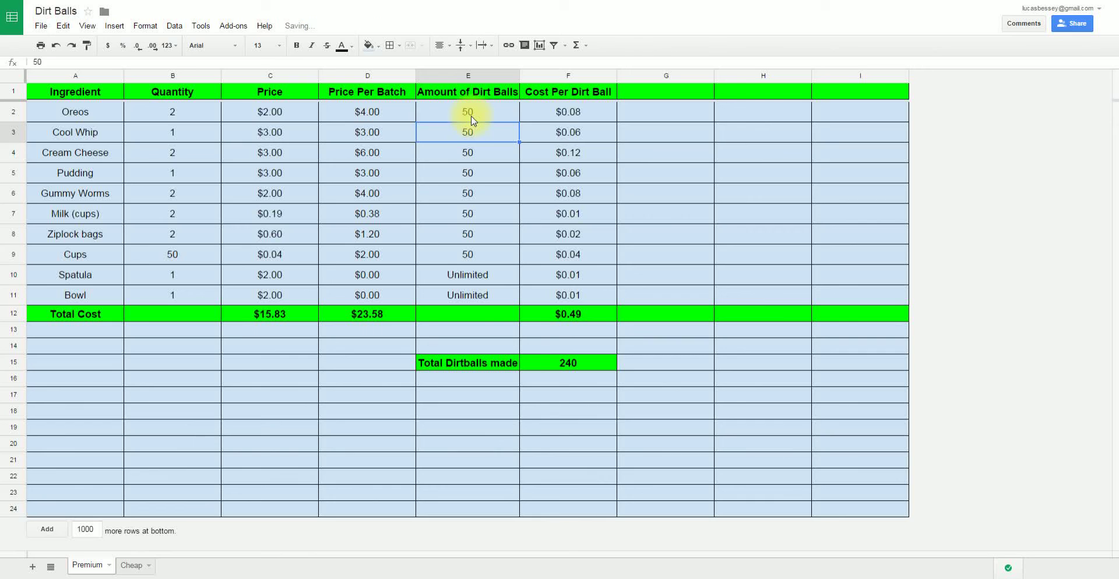
click(570, 116)
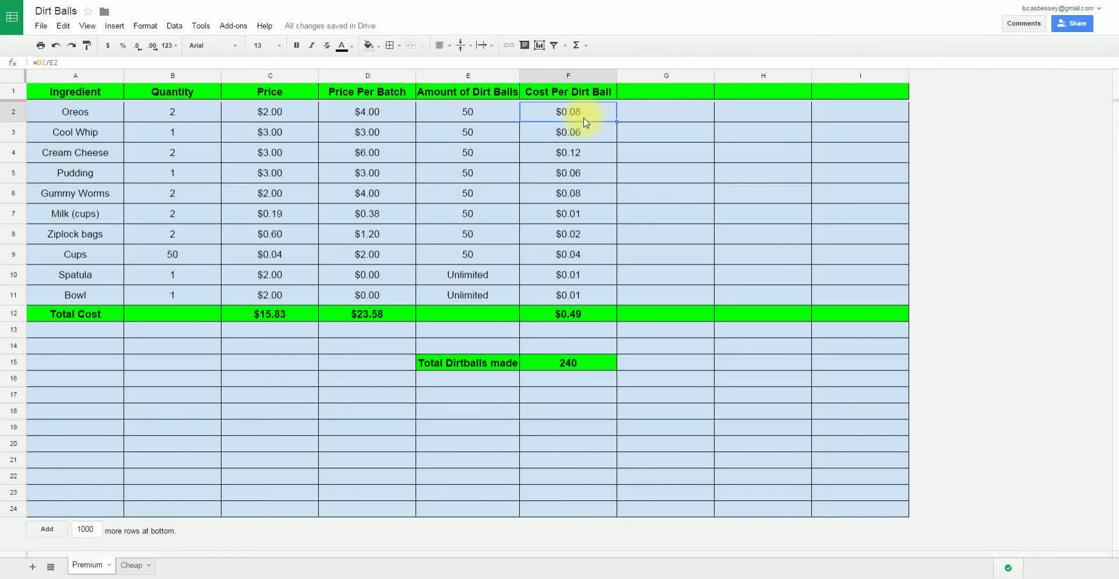
click(578, 318)
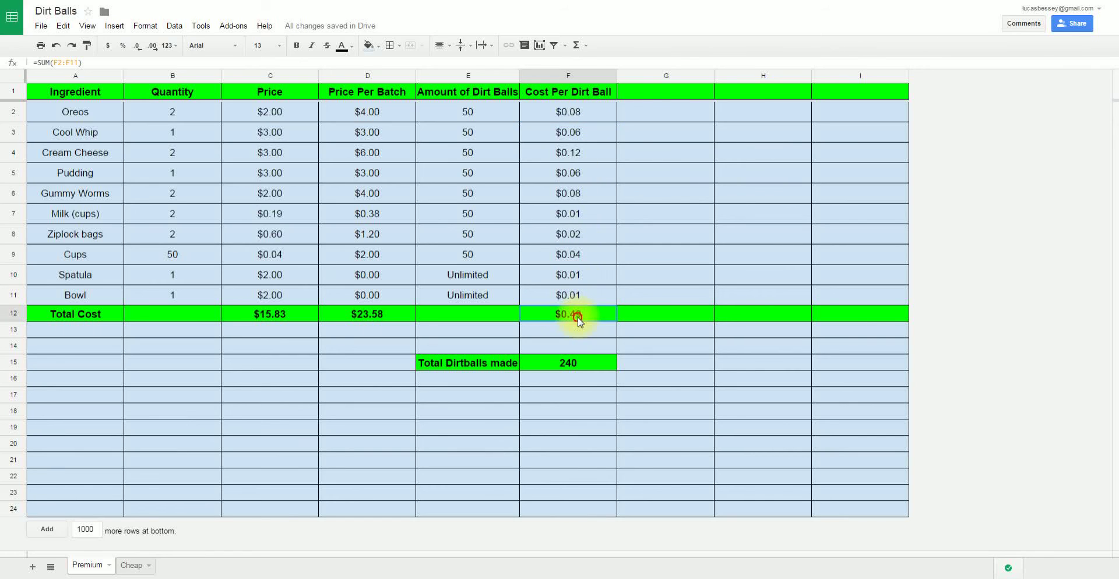
click(82, 309)
click(573, 314)
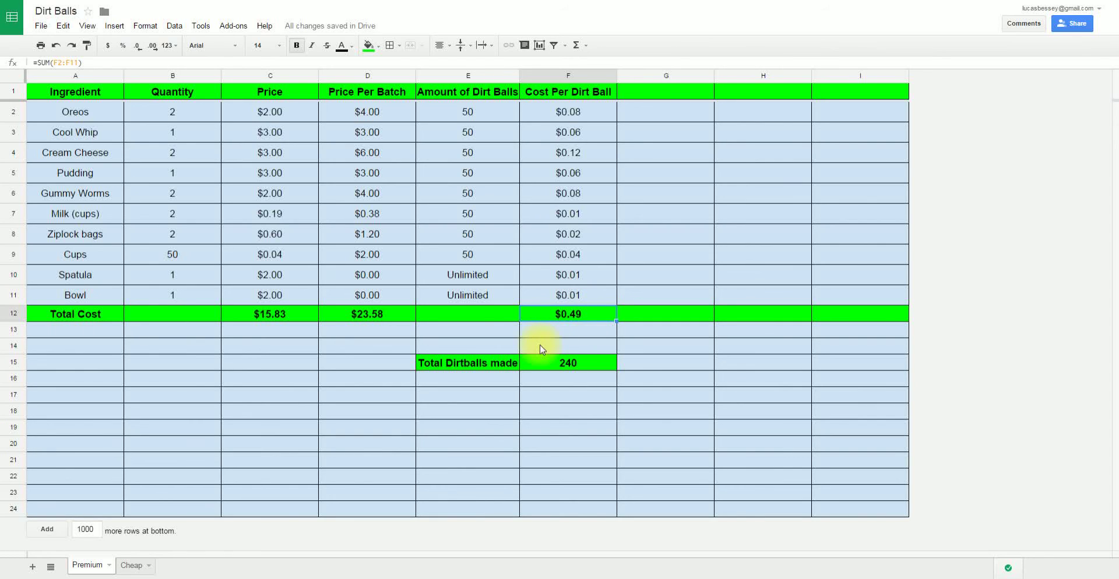
Add the label Price in E13 and enter .75 beside it in F13
click(481, 337)
text(Price)
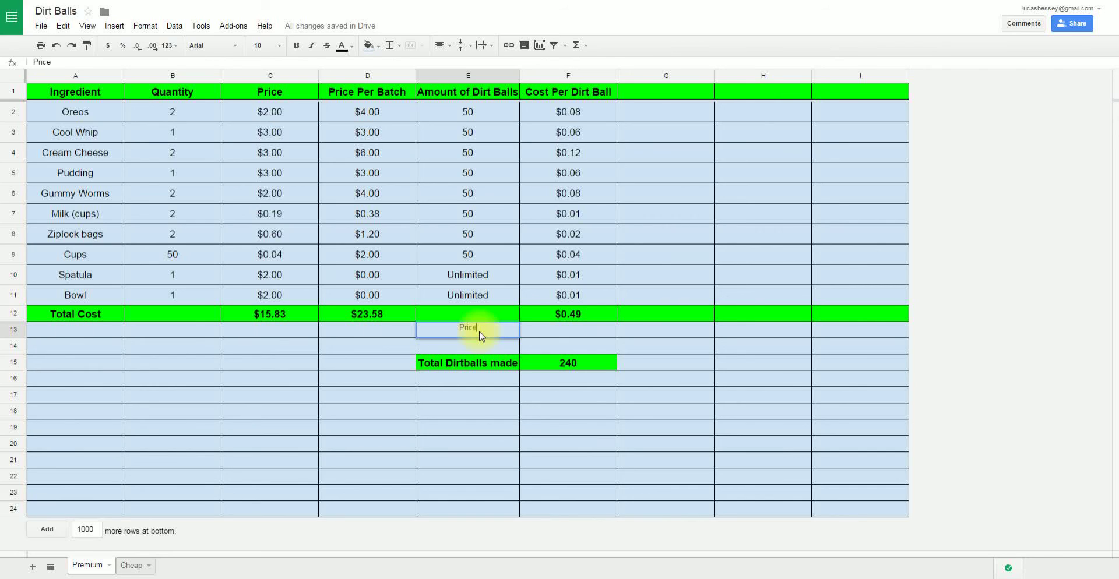
key(Tab)
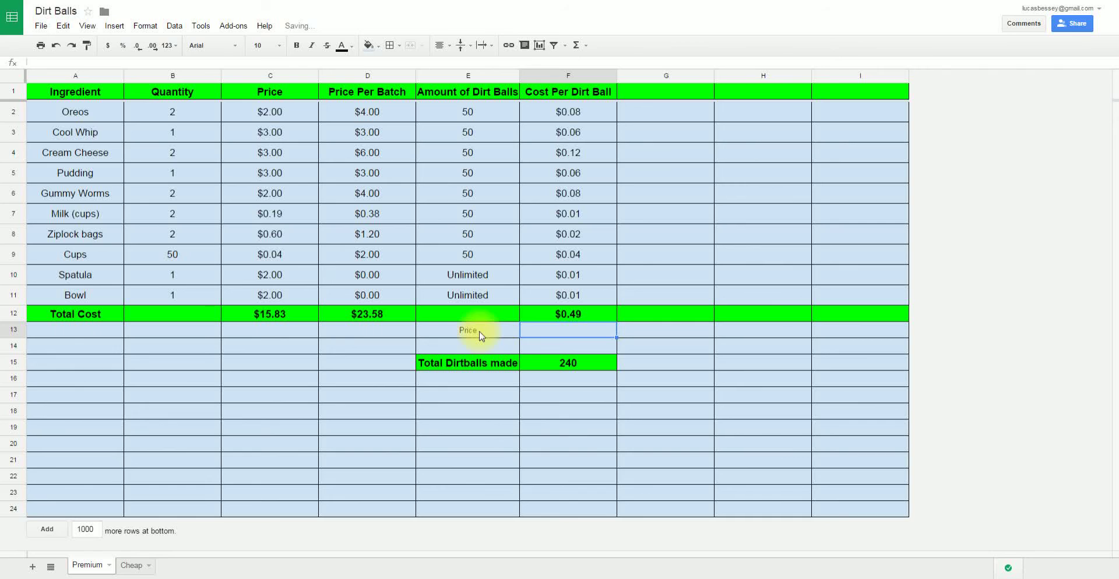
text(.)
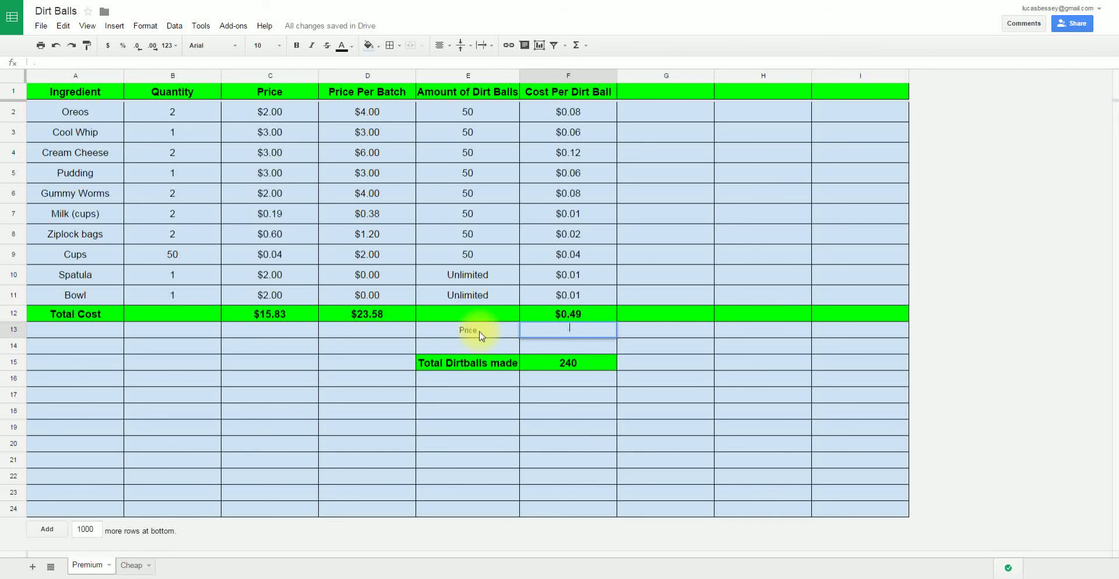
text(75)
key(Return)
Copy the total cost cell's formatting from F12 to the Price label and its value in row 13
drag(477, 330, 559, 329)
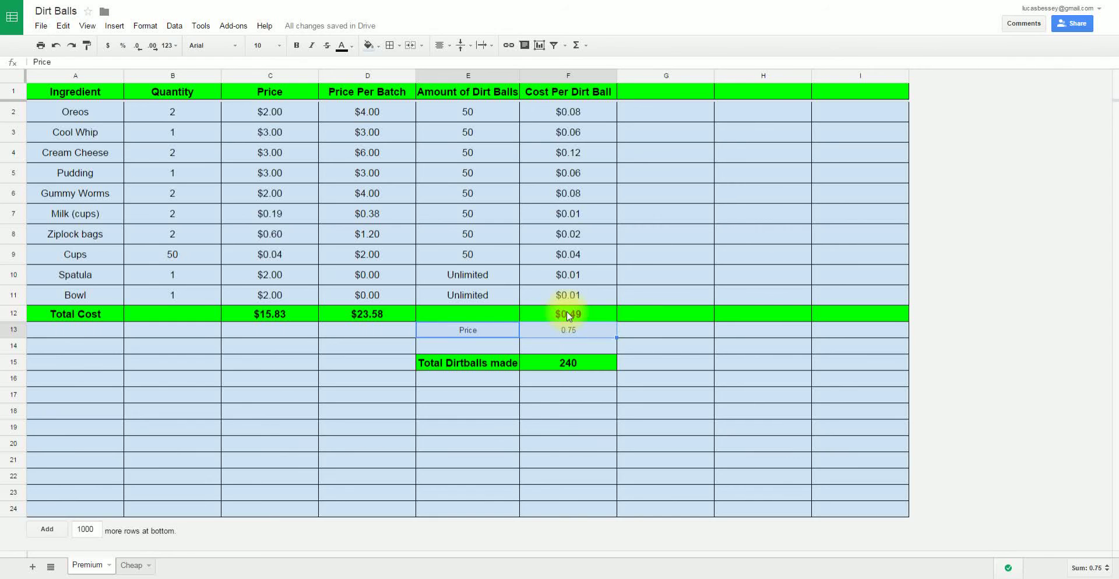
click(568, 315)
click(86, 45)
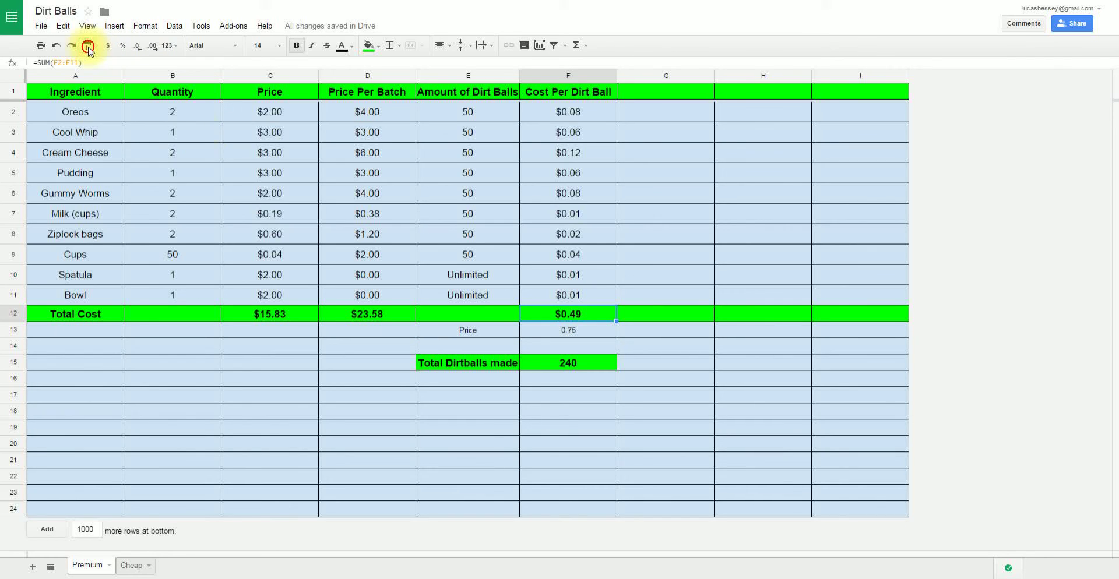
click(542, 333)
click(86, 45)
click(466, 331)
click(578, 332)
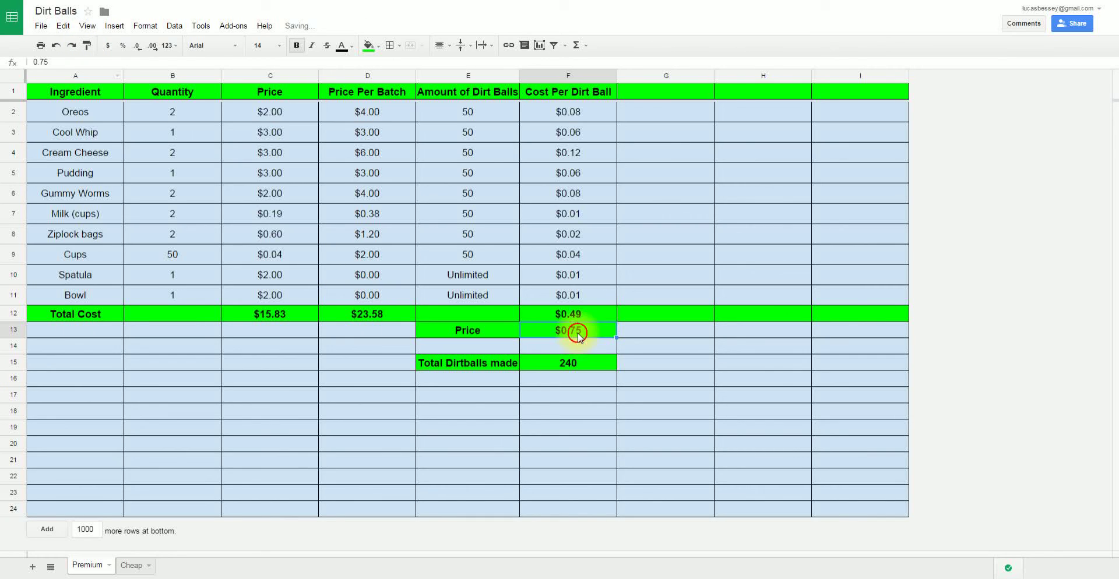
Add the label Profit in E14 and calculate it in F14 with the formula =F13-F12
click(492, 352)
text(P)
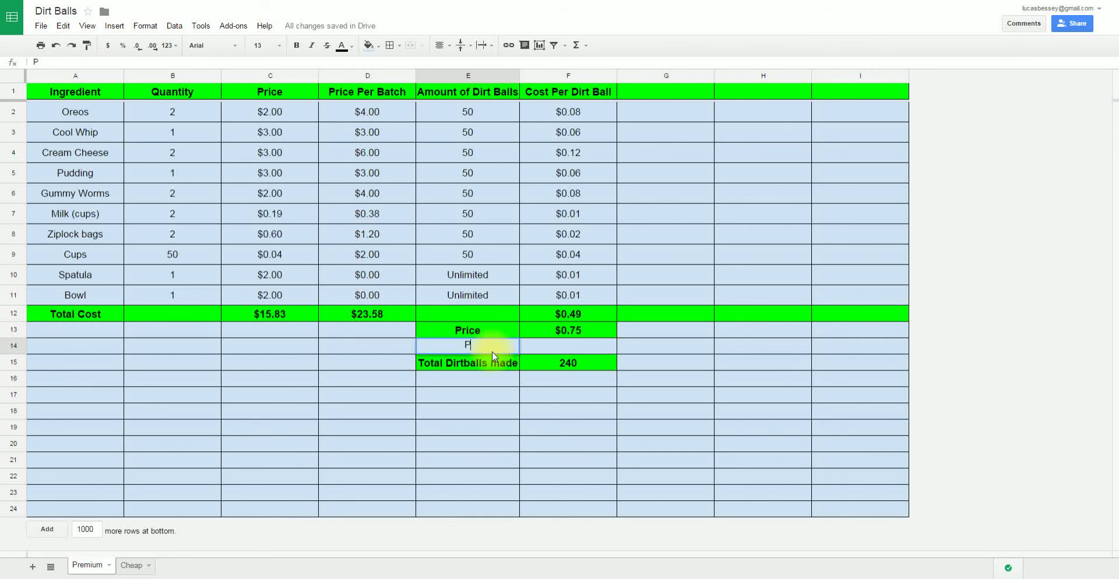
text(rofit)
key(Tab)
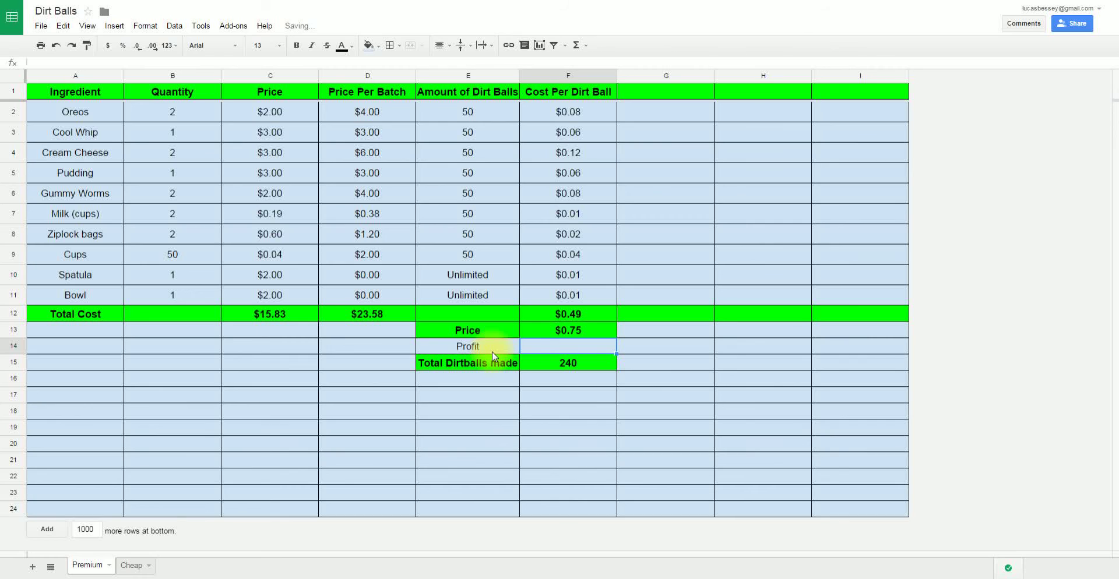
text(=)
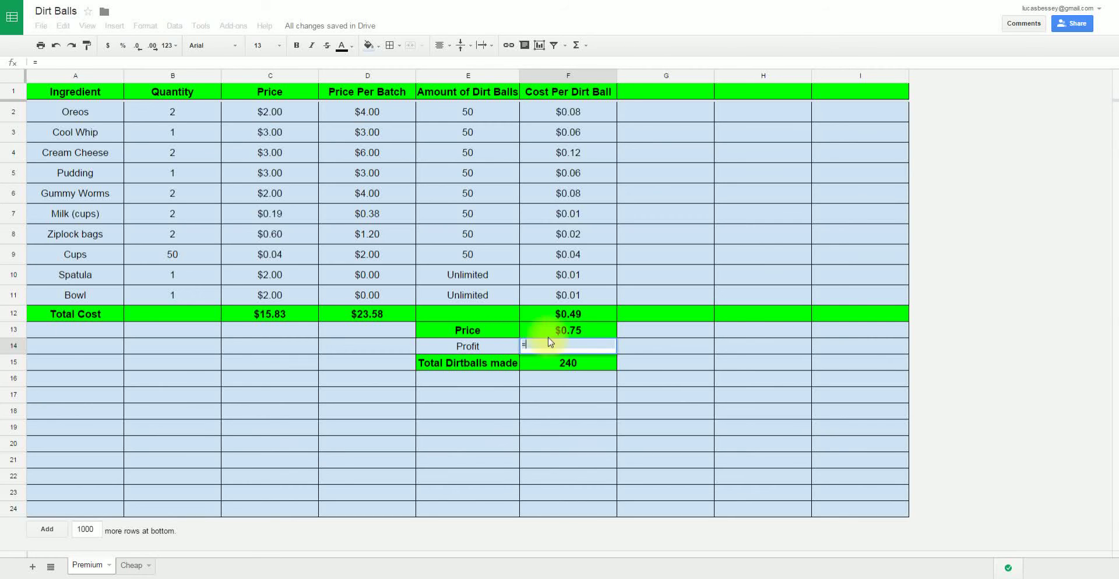
click(564, 335)
key(Return)
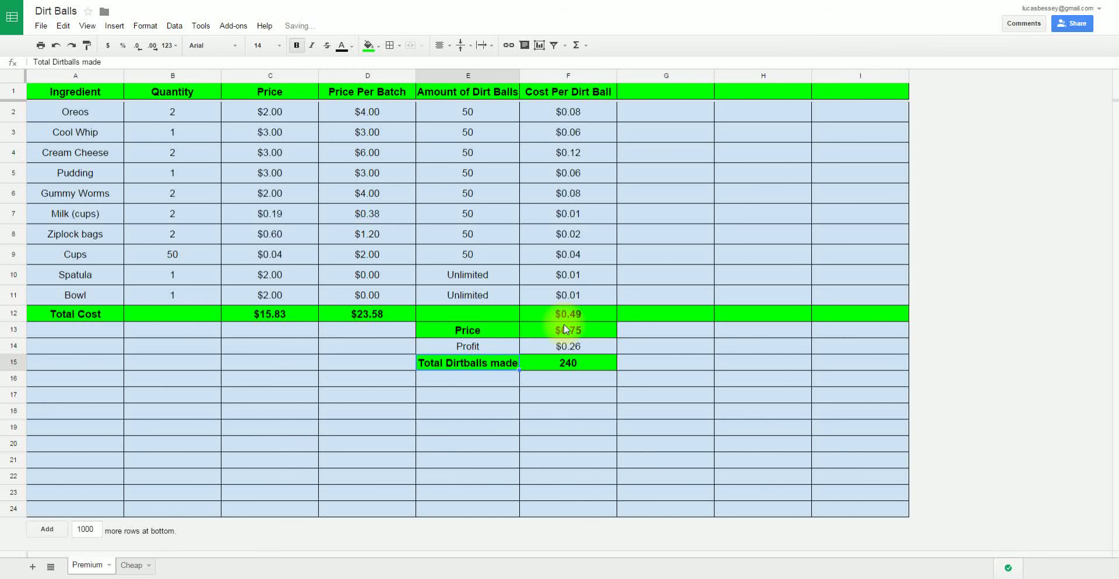
Copy the formatting of price cell F13 to the profit value and the Profit label in row 14
click(557, 333)
click(86, 45)
click(569, 347)
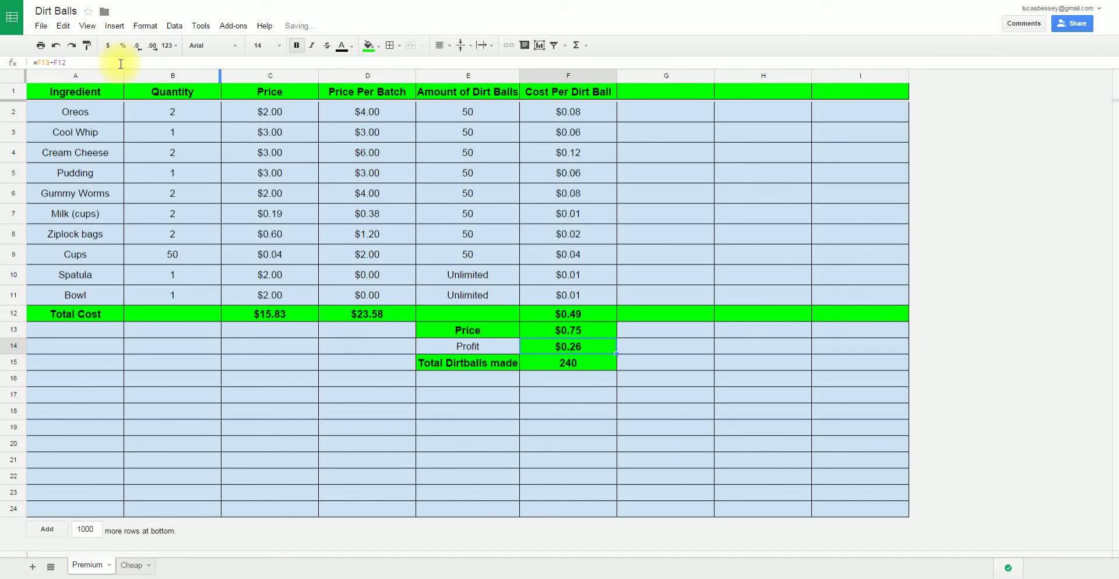
click(470, 349)
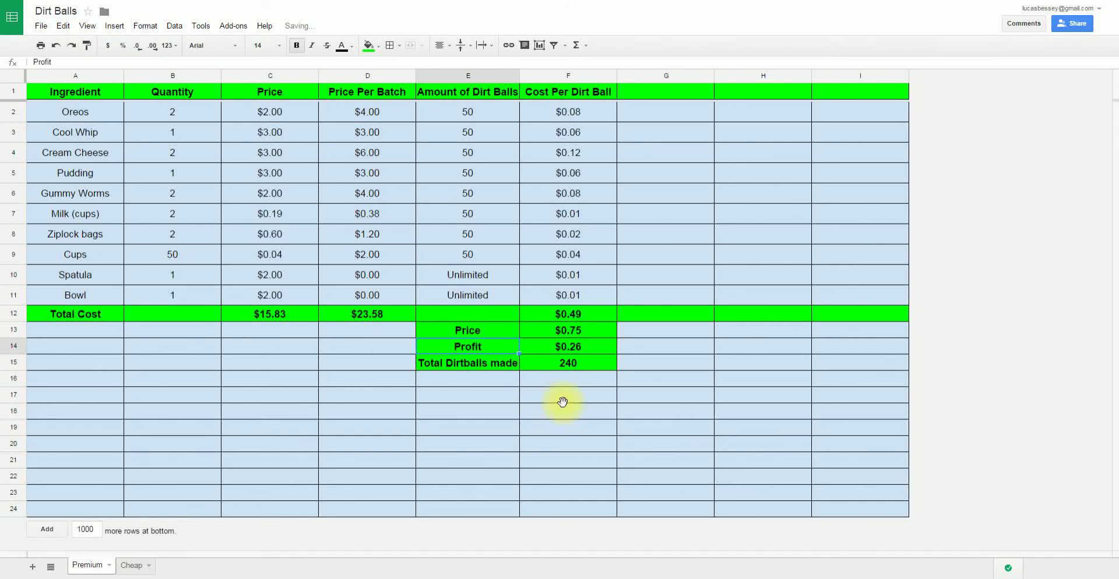
drag(563, 411, 564, 396)
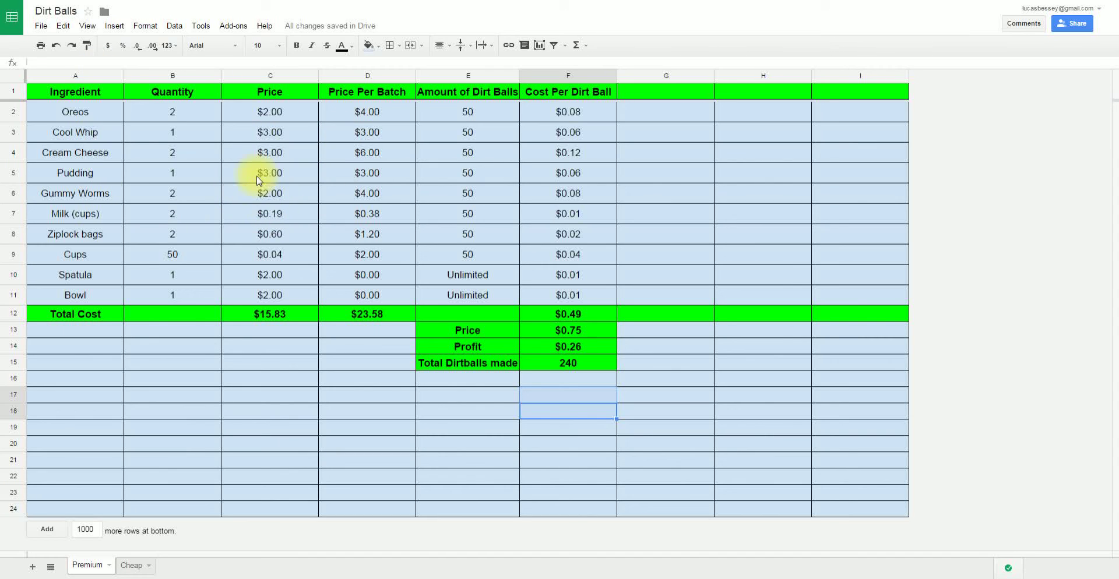
Set the Cream Cheese price in C4 to 5
click(277, 152)
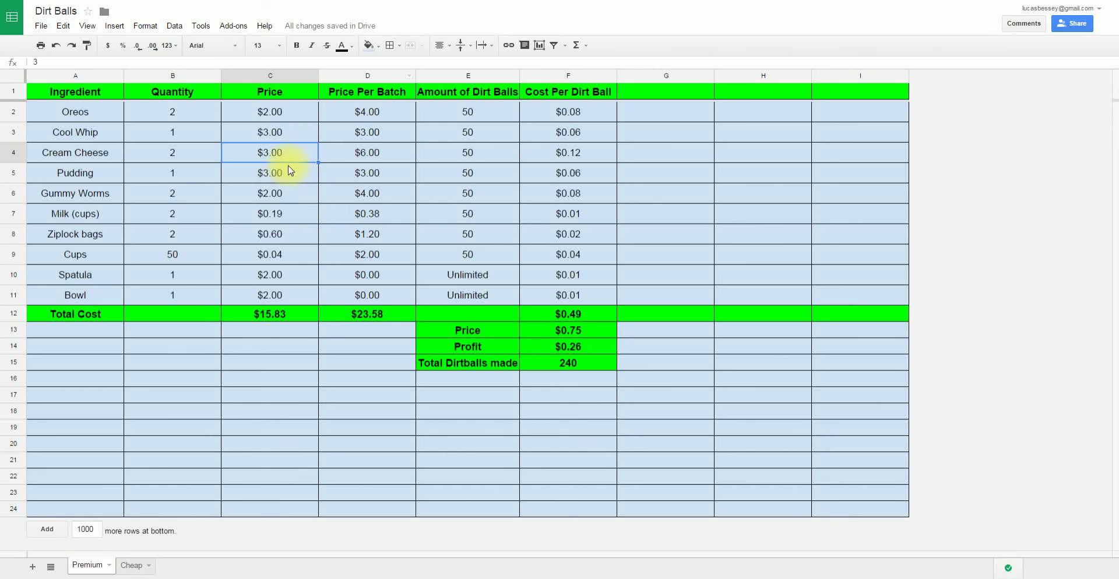
text(5)
key(Return)
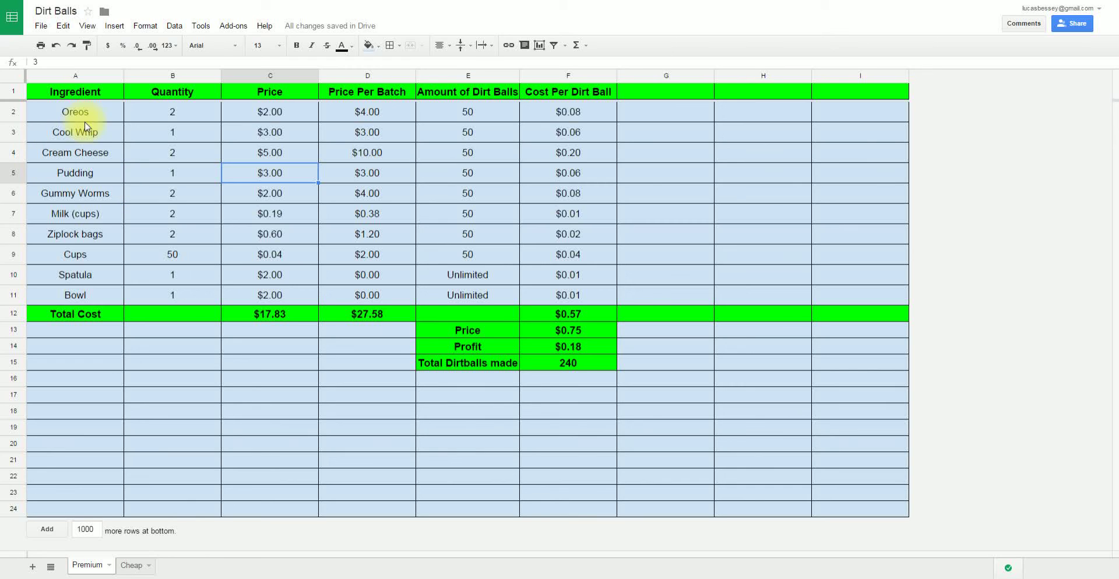
click(199, 26)
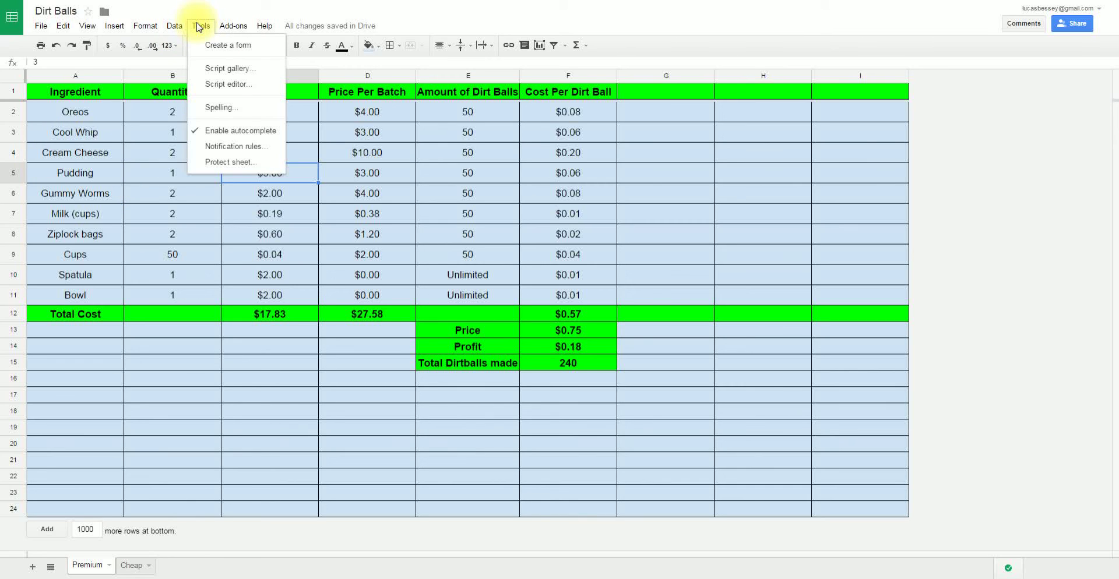
mouse_move(178, 26)
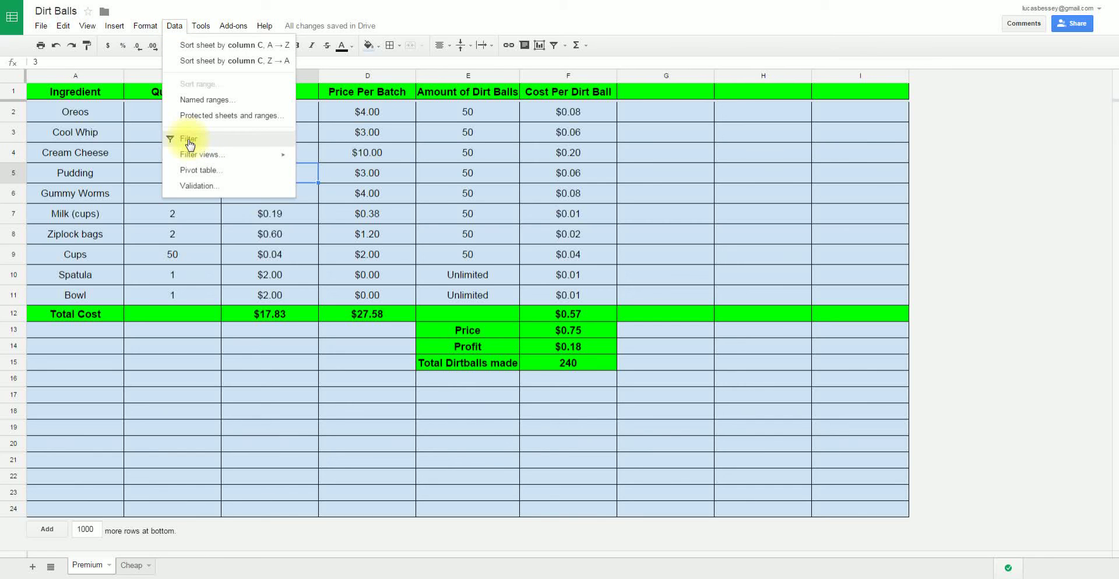
click(425, 295)
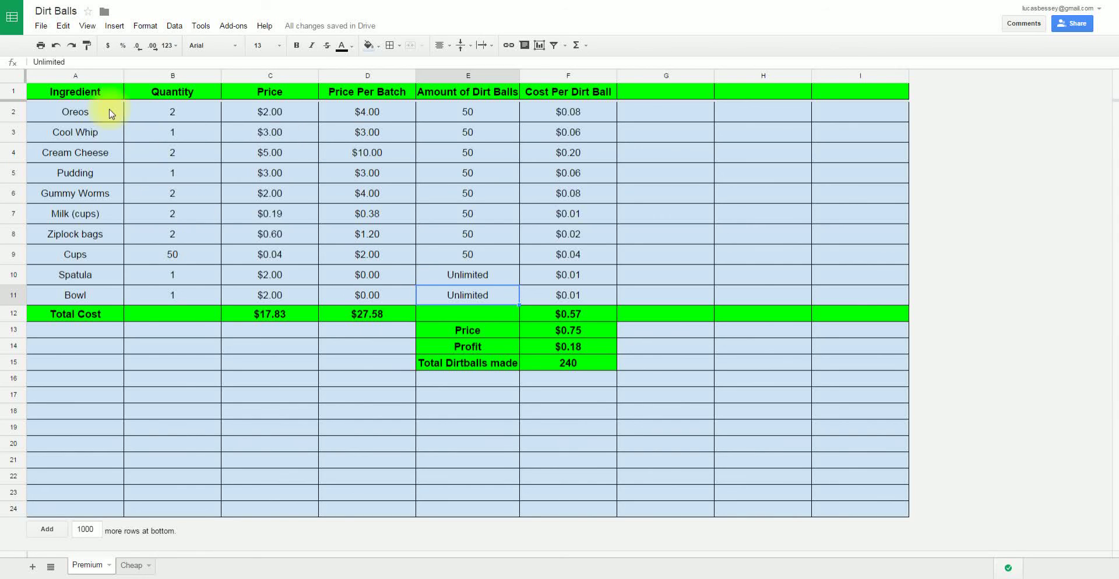
Create a filter view over A1:F15 and sort it by the Price column A → Z
click(240, 112)
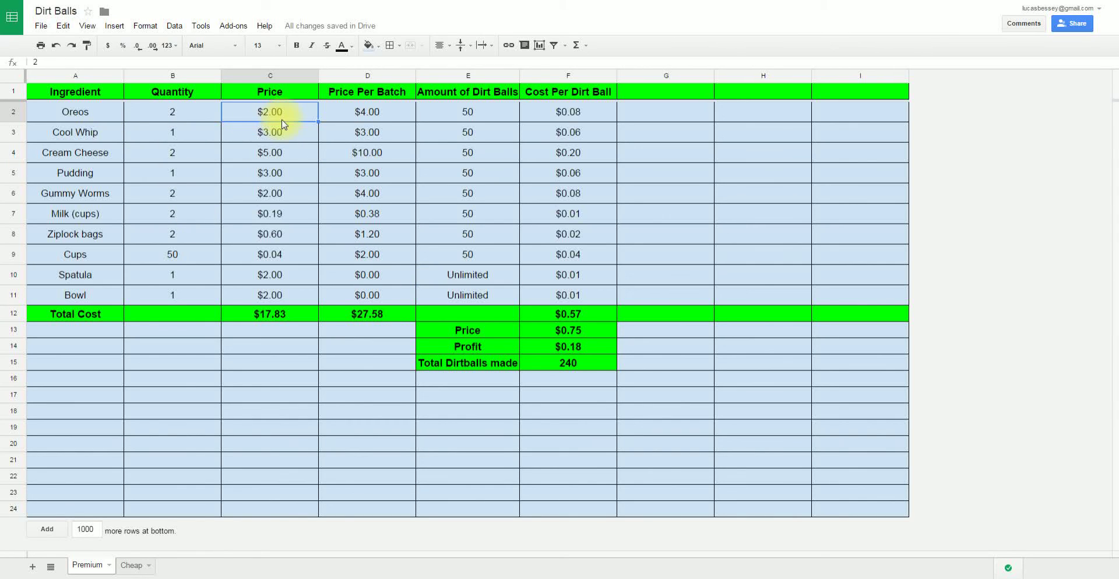
click(290, 94)
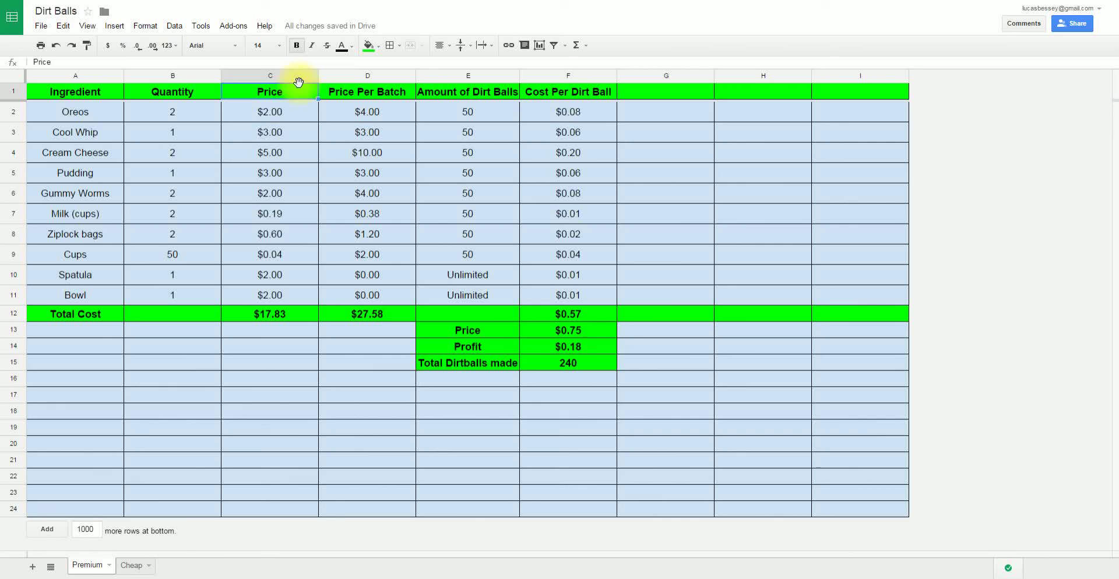
click(566, 45)
click(574, 63)
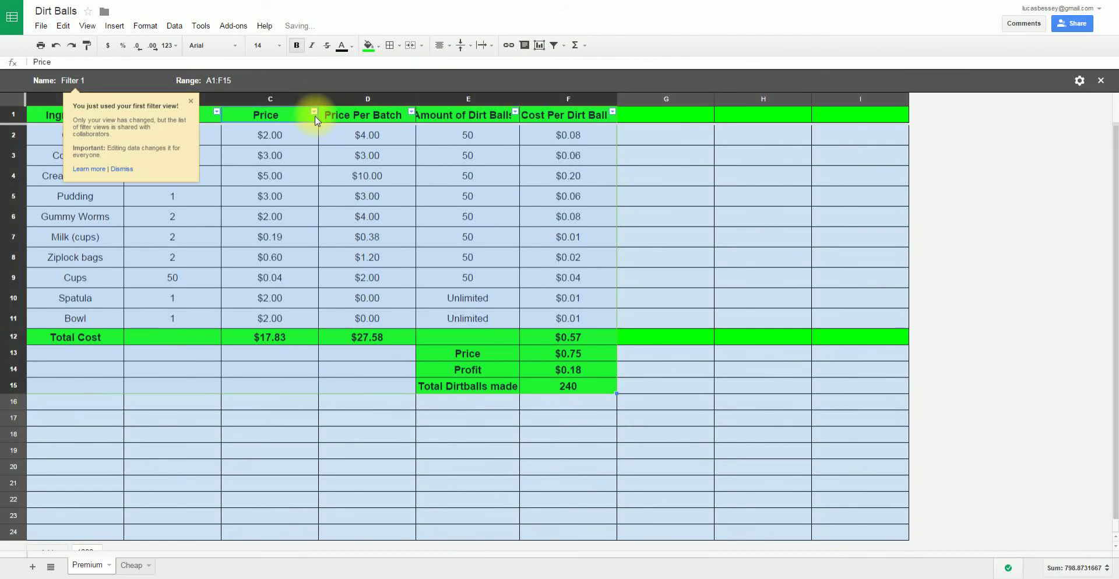
click(314, 112)
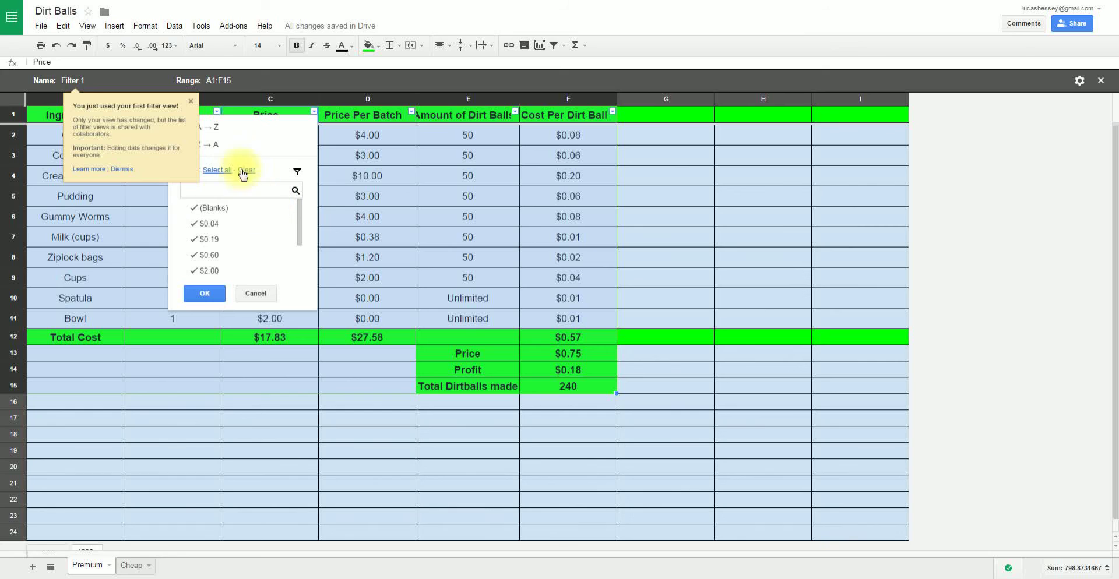
click(221, 127)
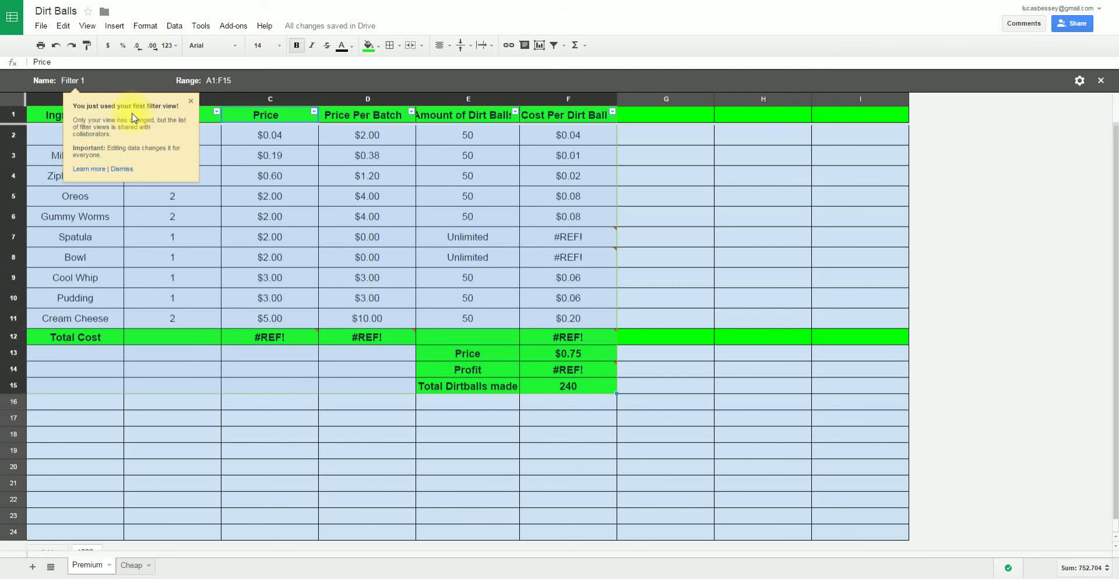
click(282, 197)
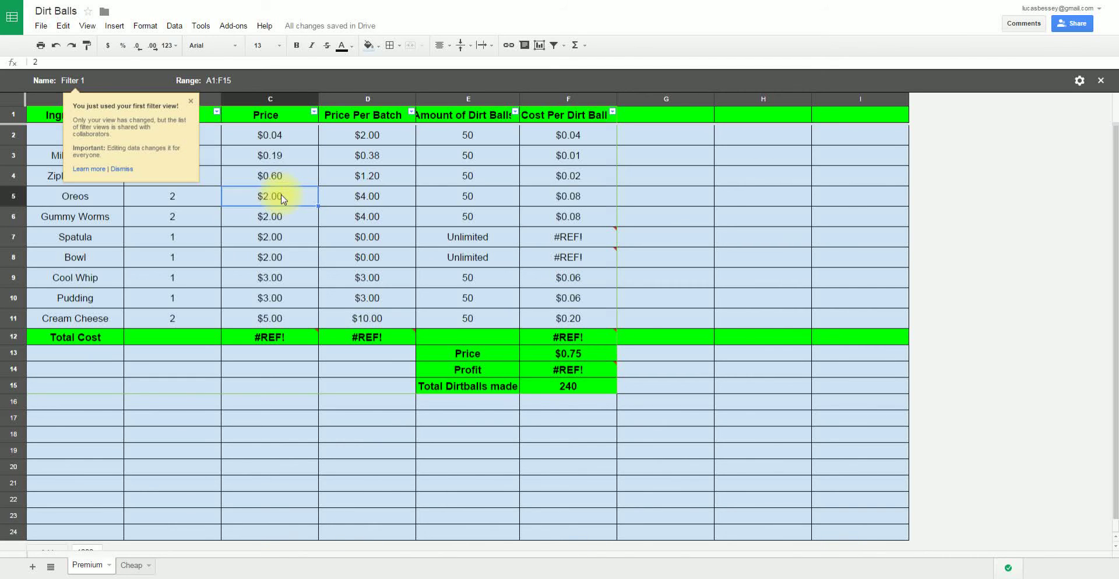
Undo the price sort and the filter view, and deselect the table
key(ctrl+z)
key(ctrl+z)
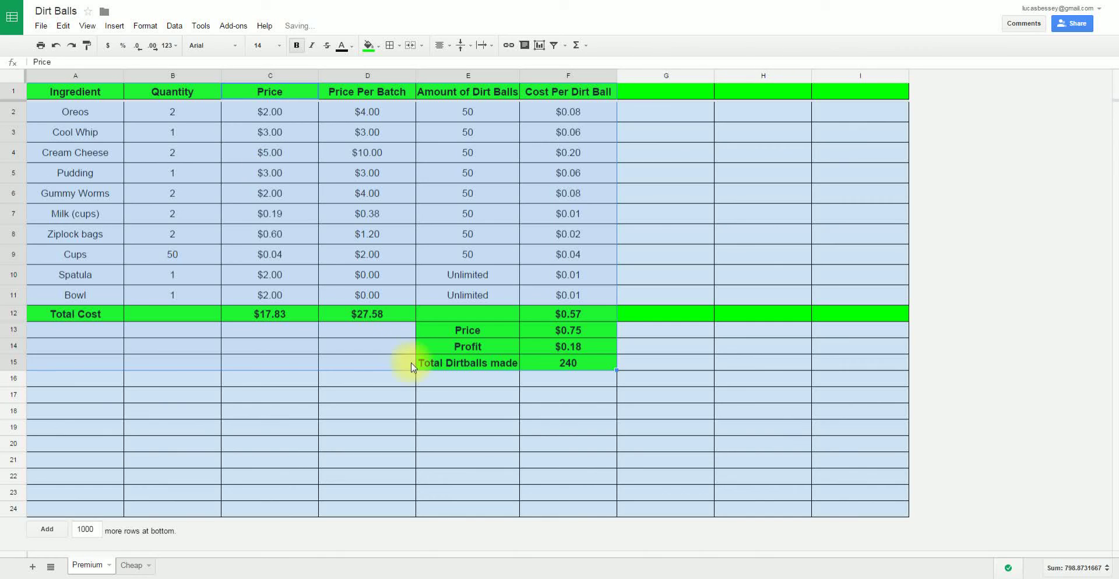
click(430, 398)
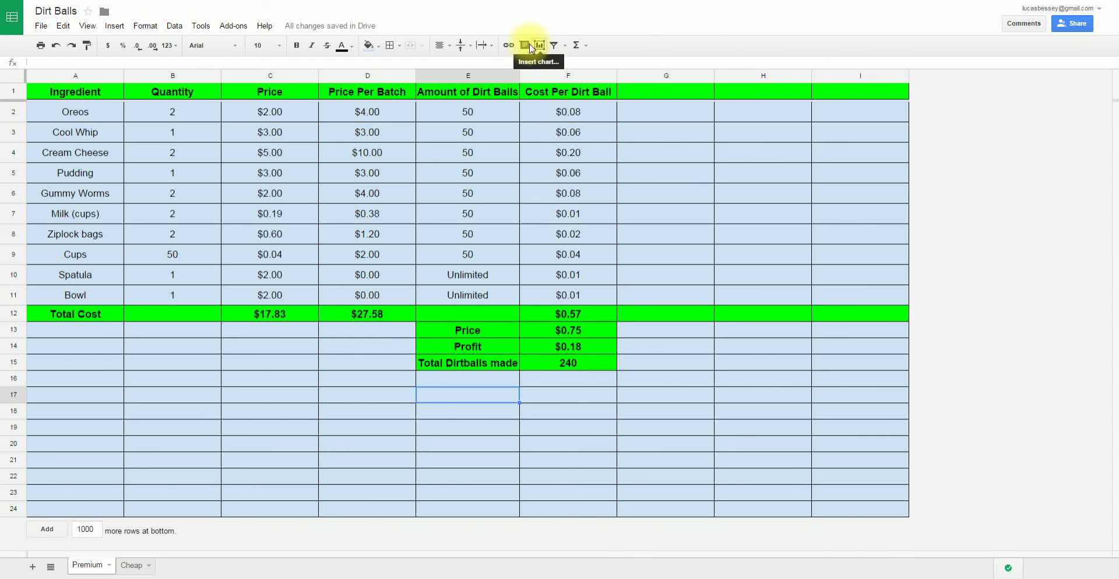
Start a new chart from the cost-per-dirt-ball values in F2:F11
drag(565, 113, 579, 299)
right_click(574, 216)
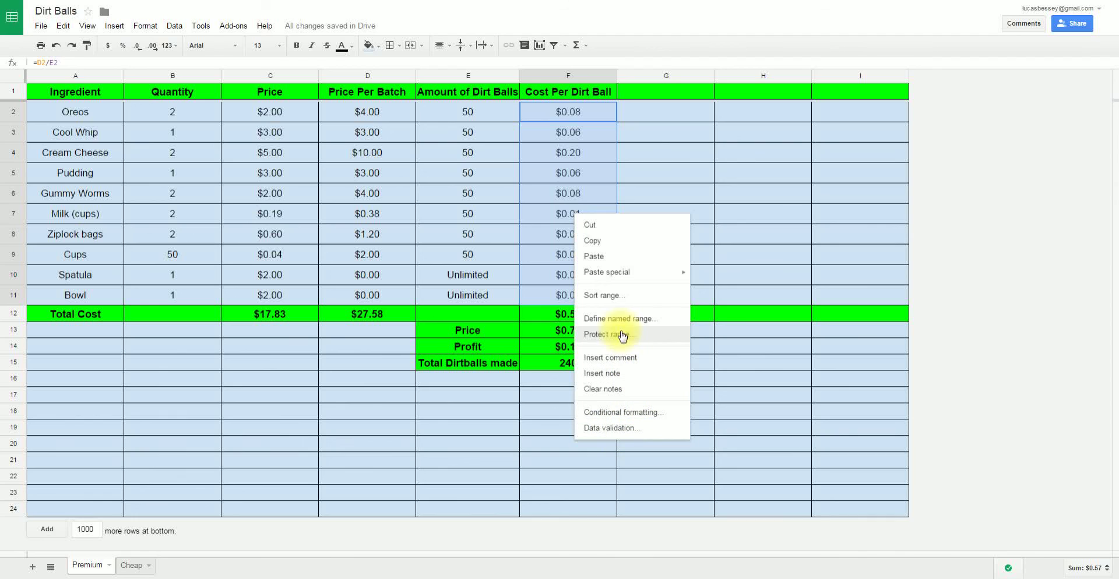
drag(572, 117, 586, 288)
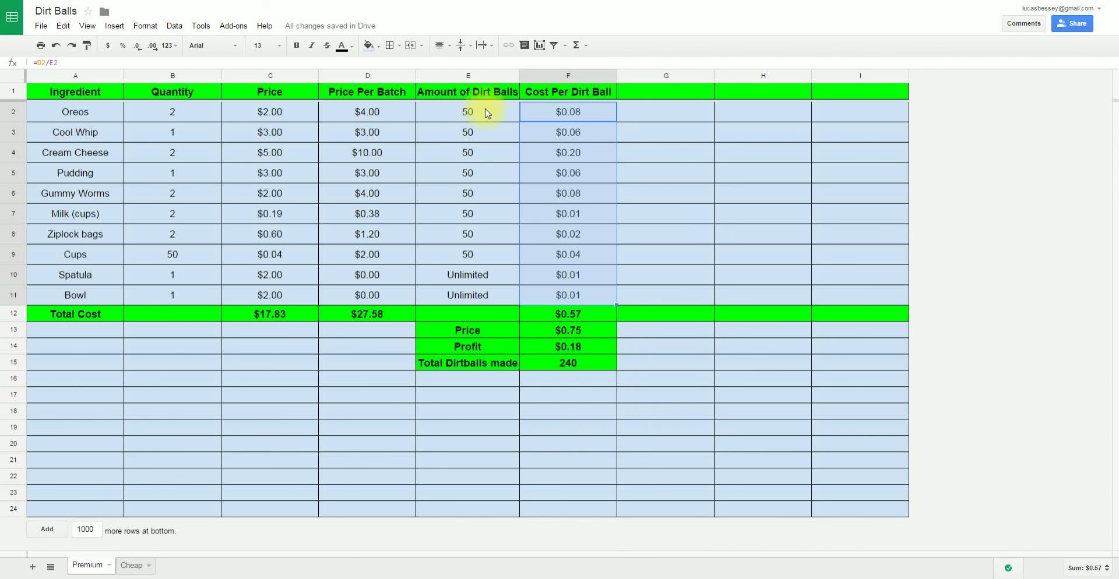
click(539, 45)
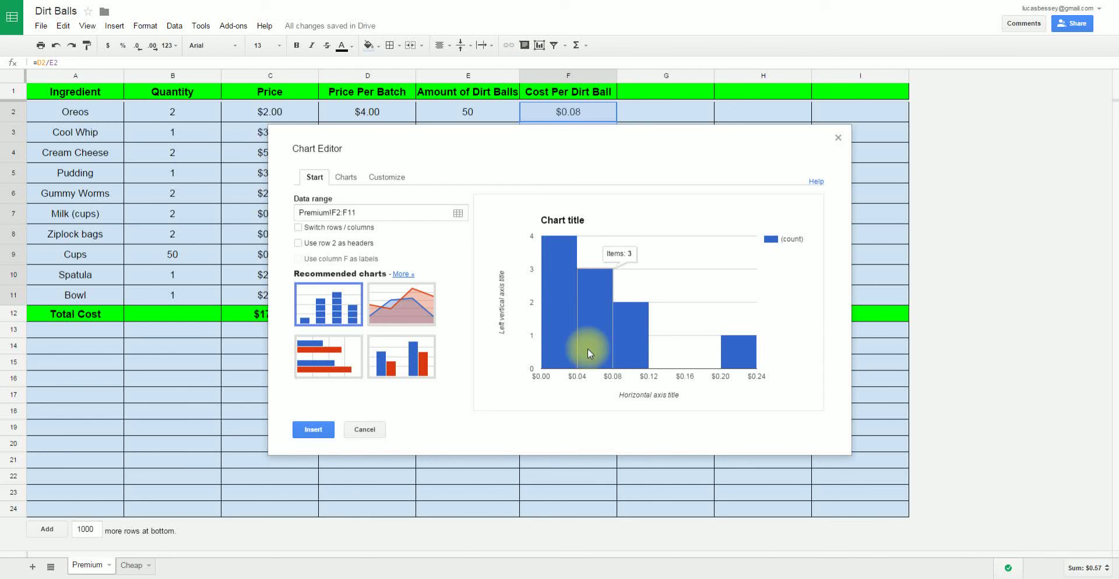
Try the recommended area, column and bar charts for the cost data
mouse_move(611, 323)
click(389, 300)
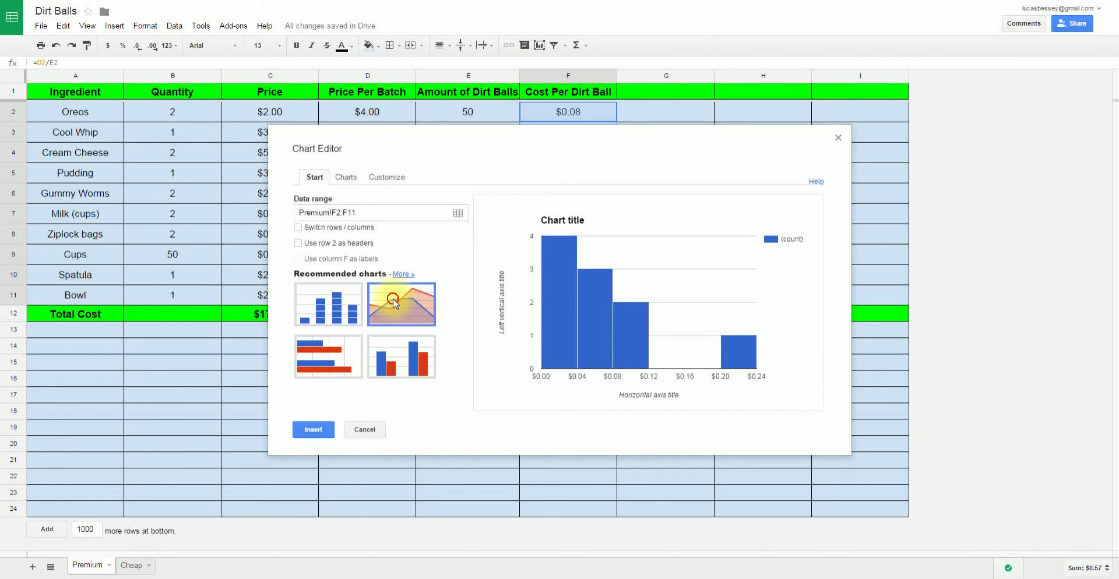
click(406, 361)
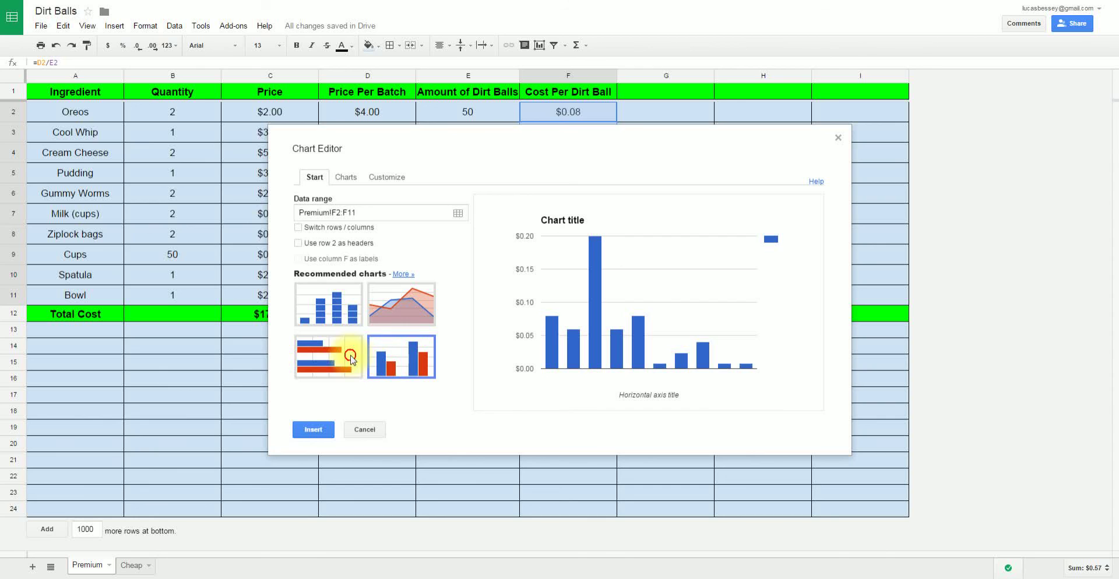
click(348, 355)
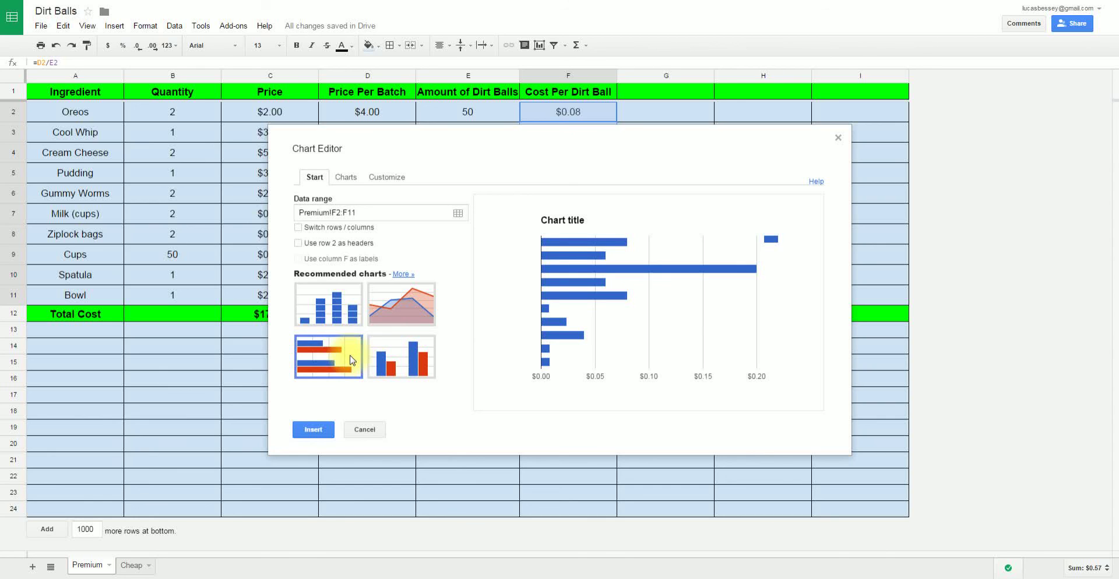
Set the chart type to a 3D pie chart
click(346, 178)
click(331, 282)
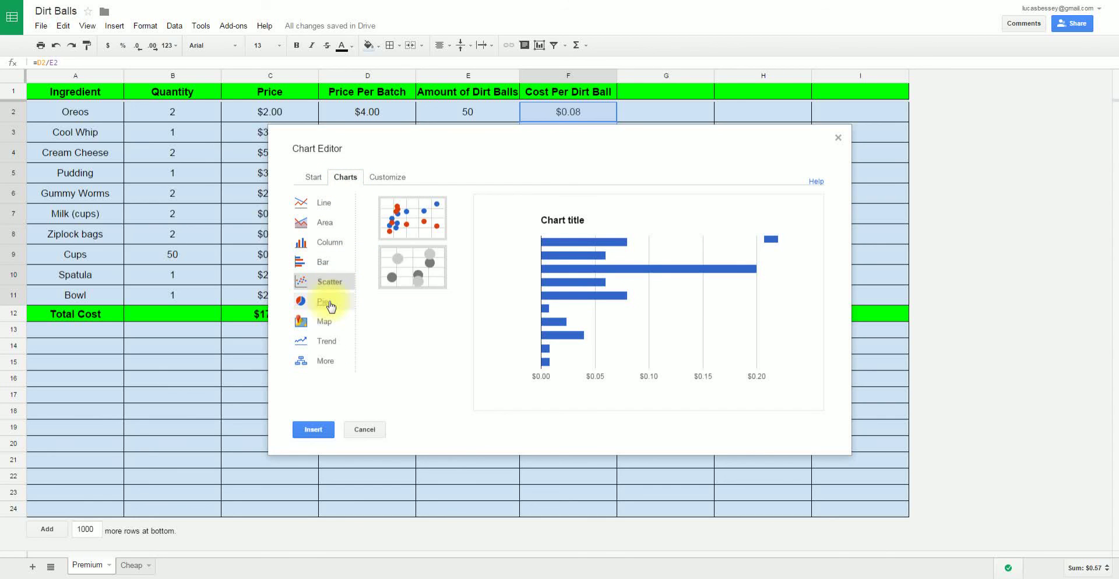
click(333, 302)
click(433, 267)
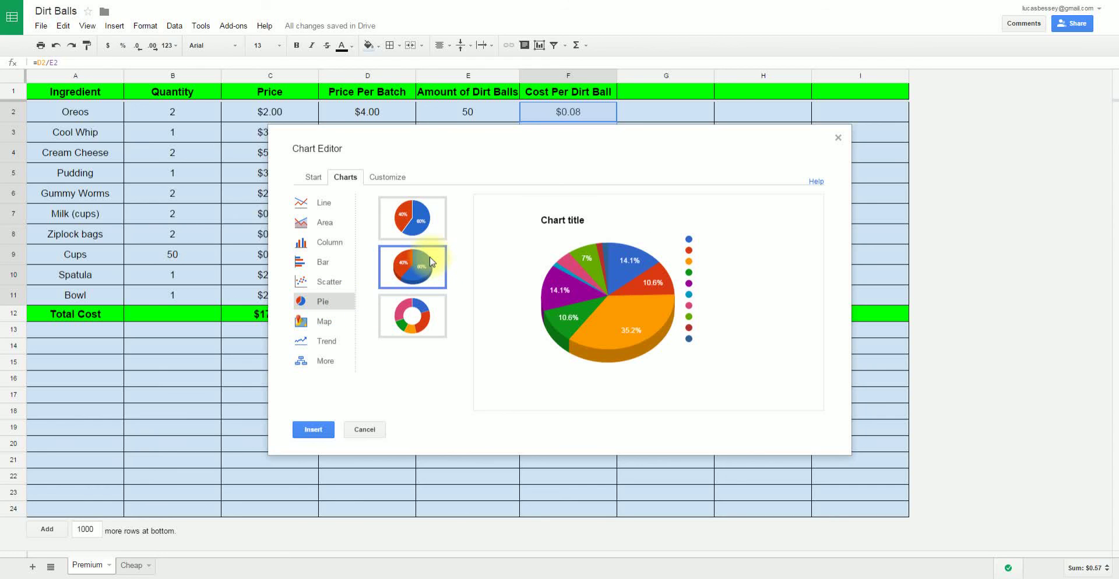
mouse_move(645, 334)
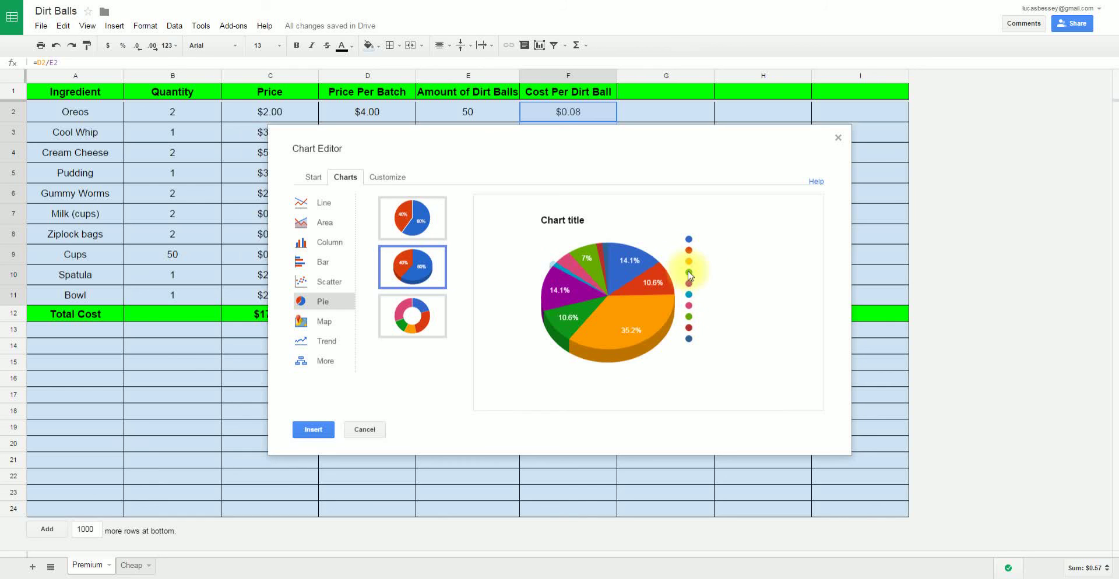
Title the pie chart "Dirt Balls" and insert it into the Premium sheet
double_click(576, 220)
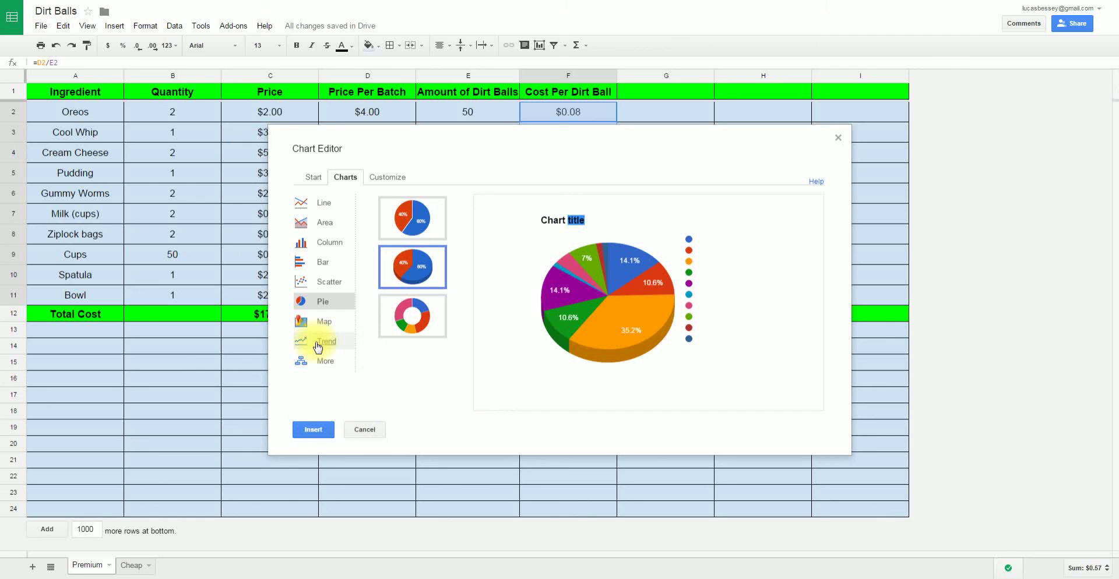
click(384, 178)
scroll(344, 250, down, 1)
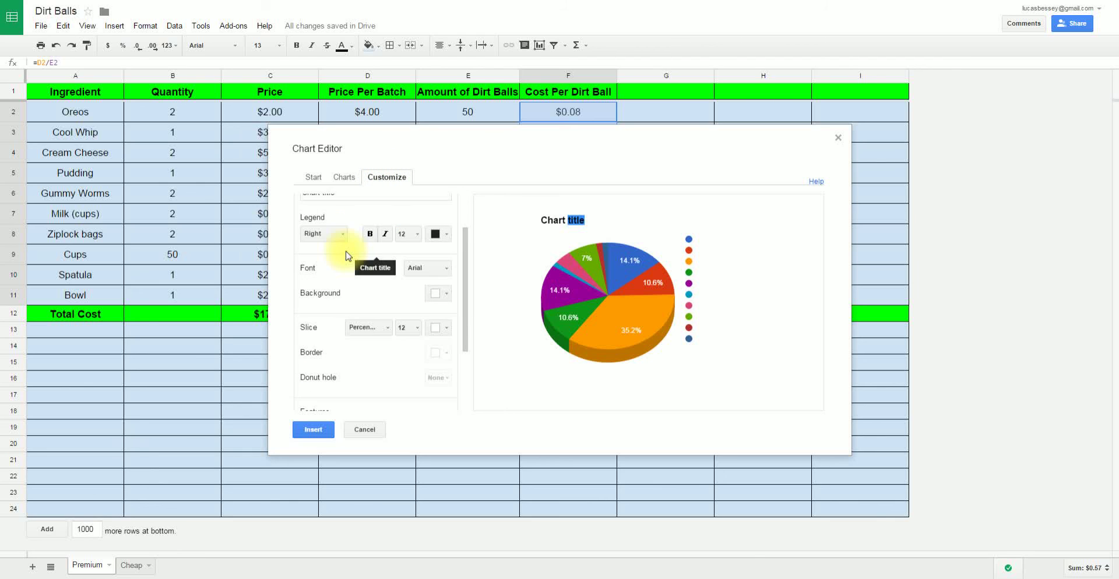
scroll(342, 252, up, 1)
click(342, 257)
drag(342, 256, 278, 254)
text(Dirt Balls)
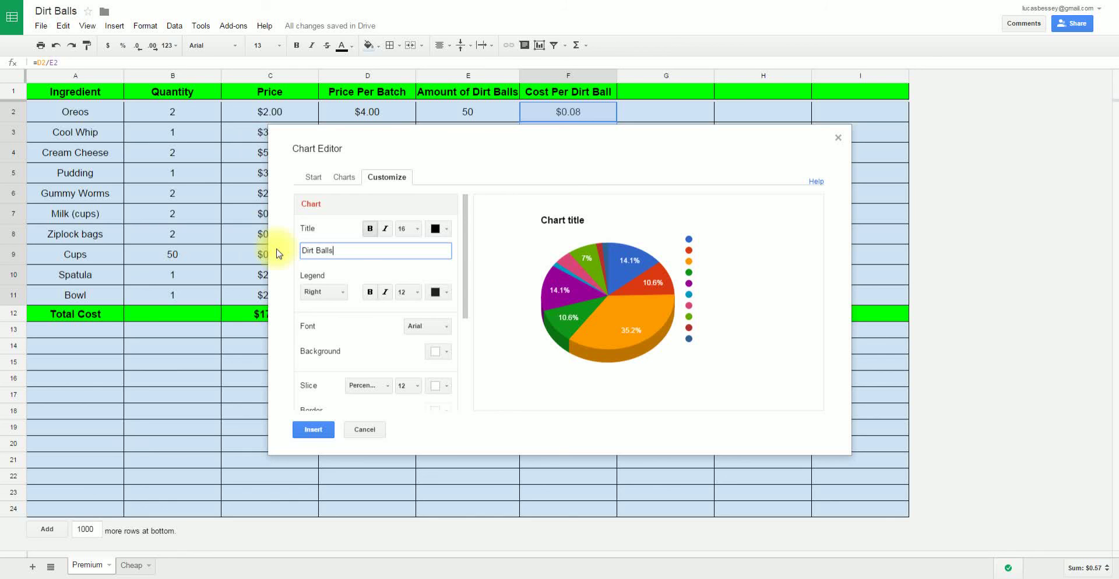
click(313, 430)
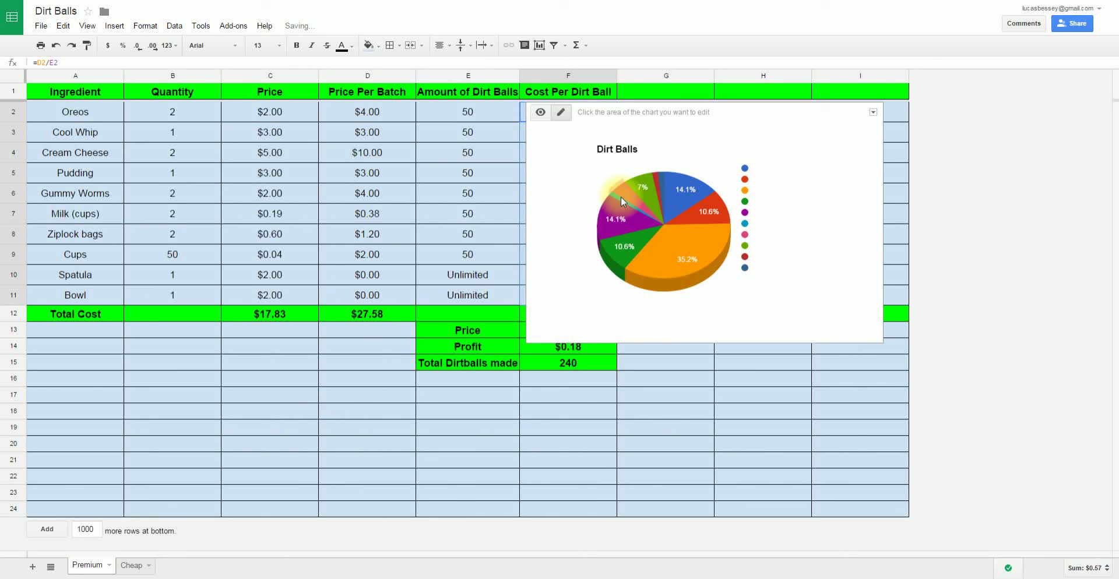
Try to edit the legend entries of the Dirt Balls pie chart
click(561, 113)
click(749, 175)
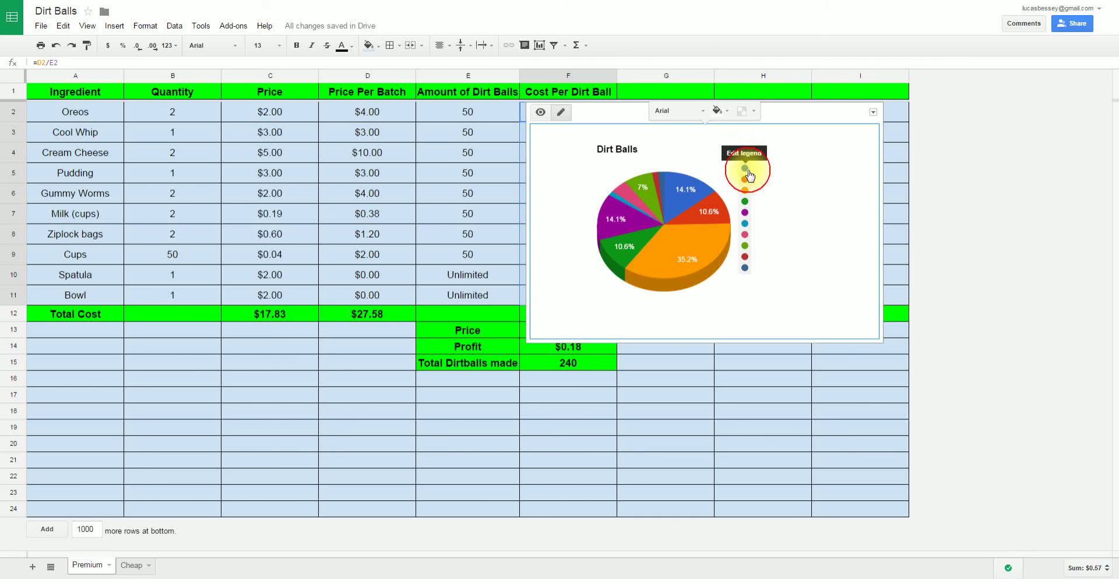
click(752, 172)
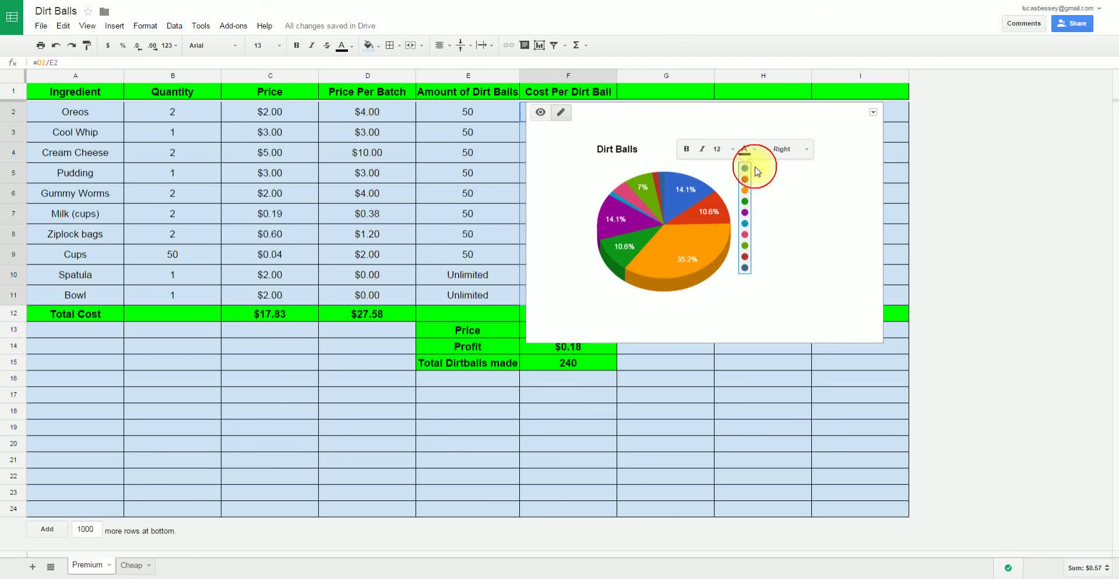
click(757, 172)
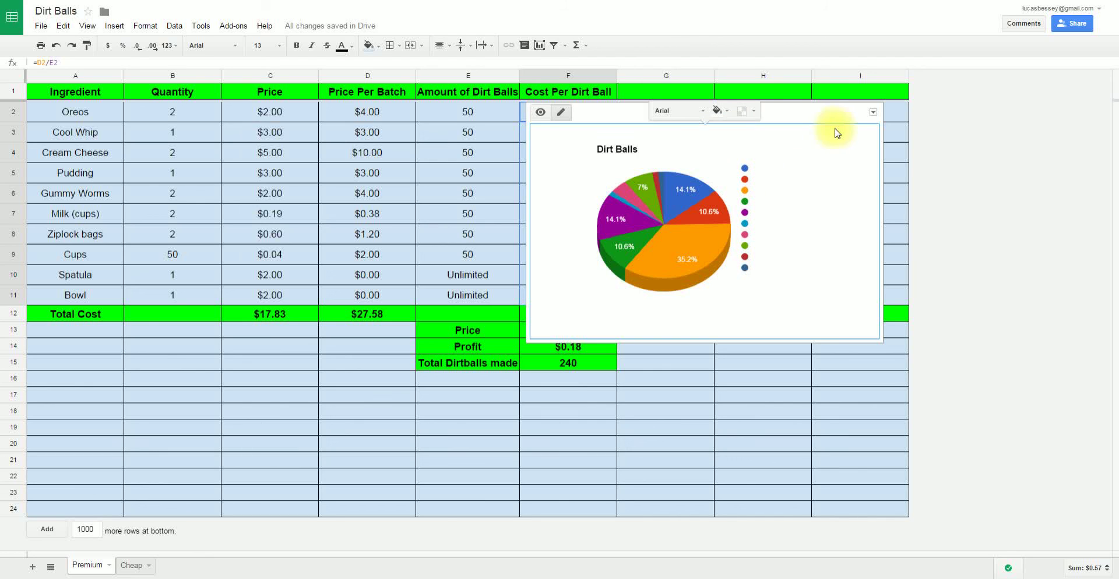
Change the fill colour of the largest pie slice to cyan
click(667, 266)
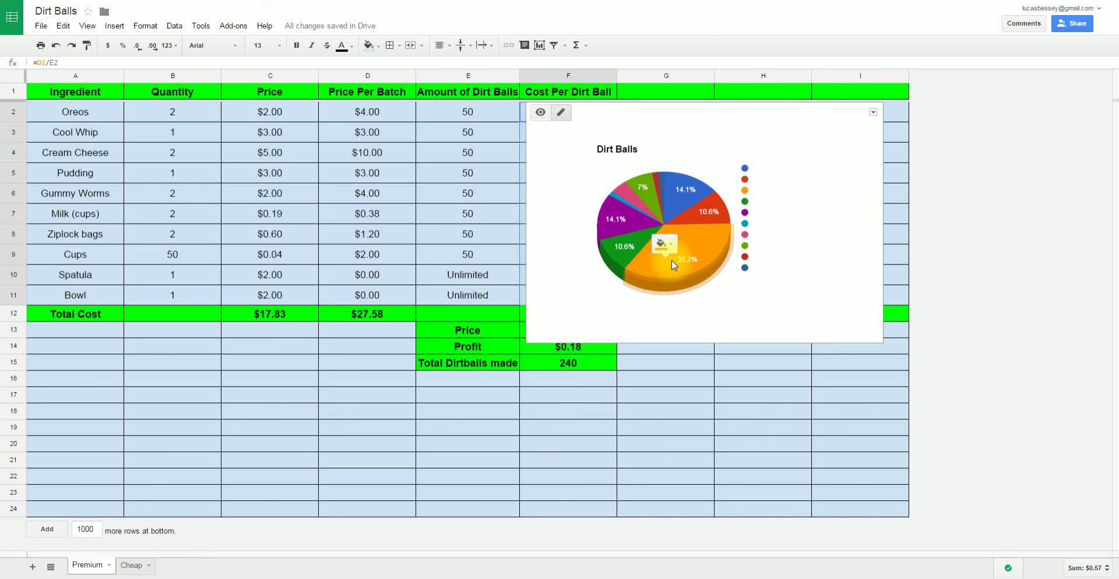
click(665, 243)
click(717, 285)
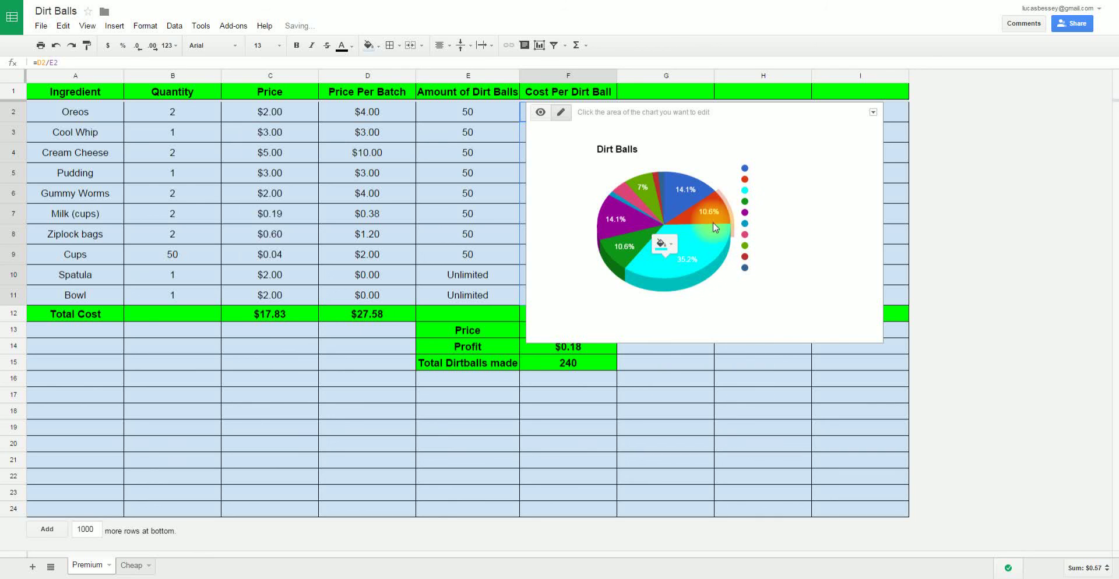
Move the pie chart down and slightly left so that its upper edge lies near the lower edge of row 3
click(873, 112)
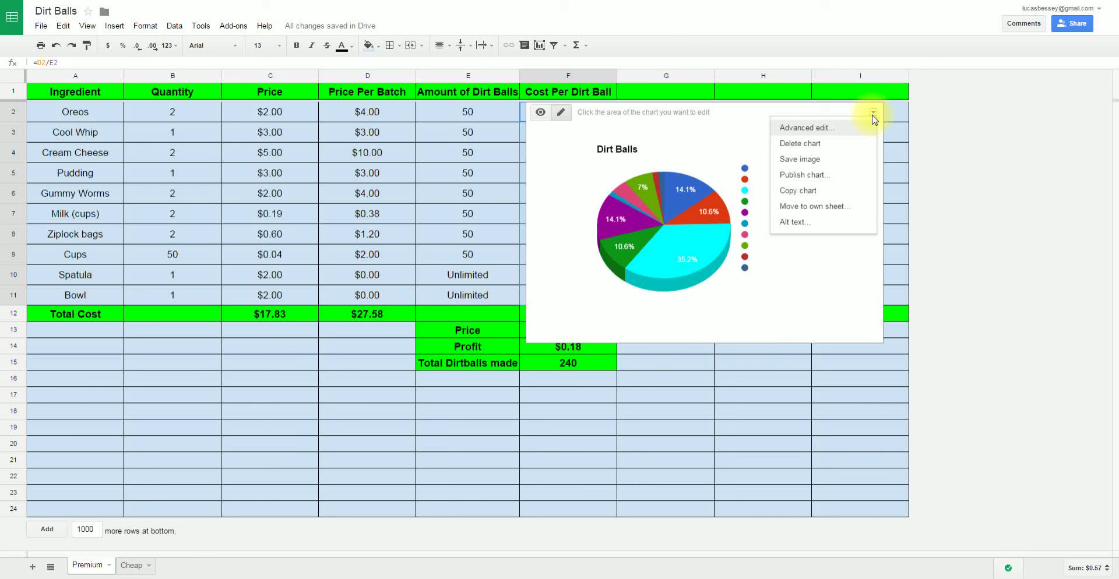
click(689, 128)
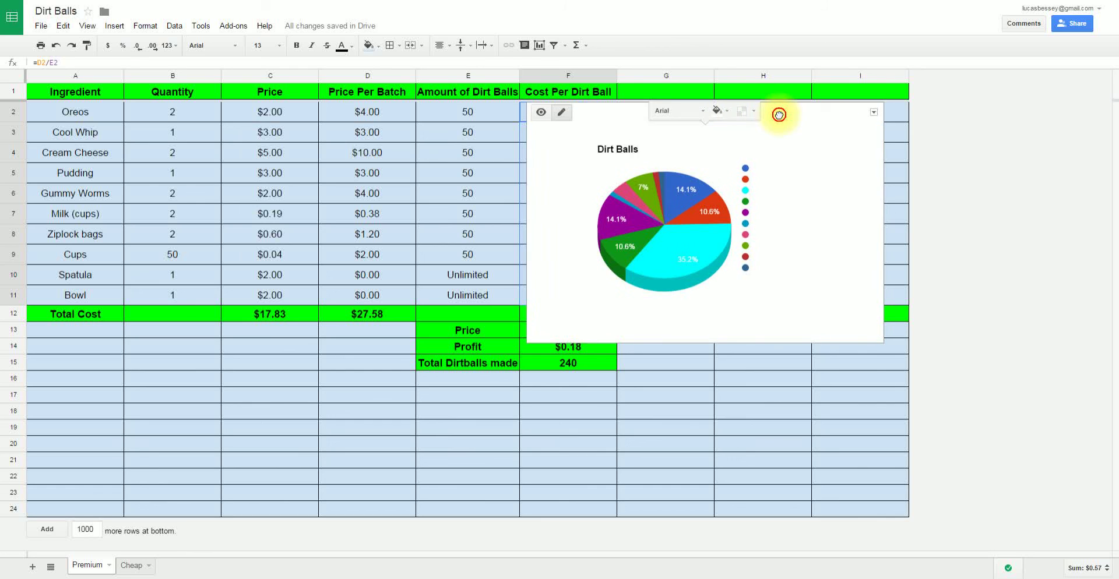
drag(779, 112, 762, 145)
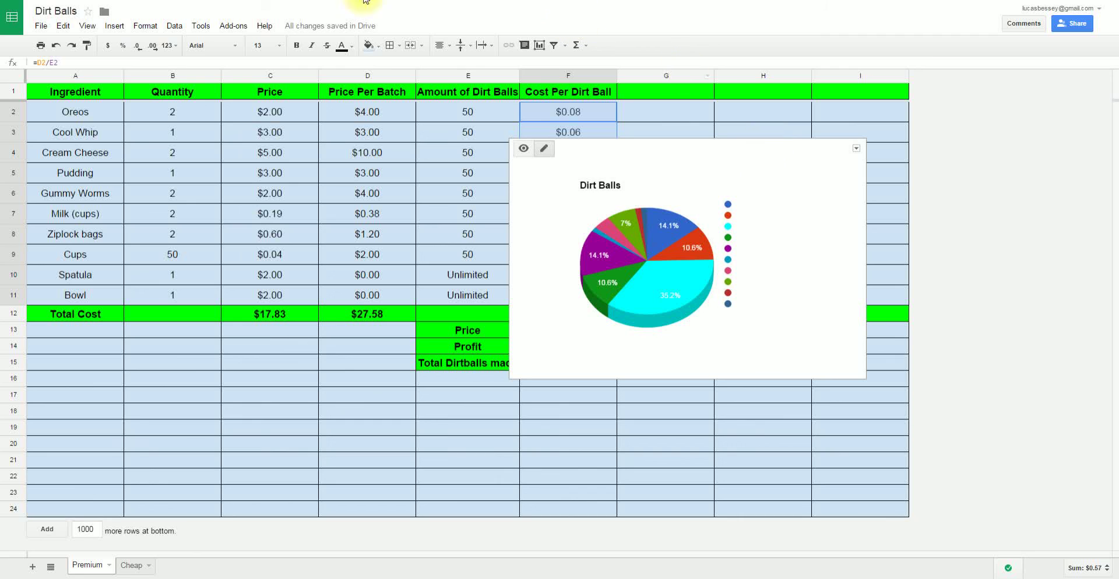
mouse_move(363, 28)
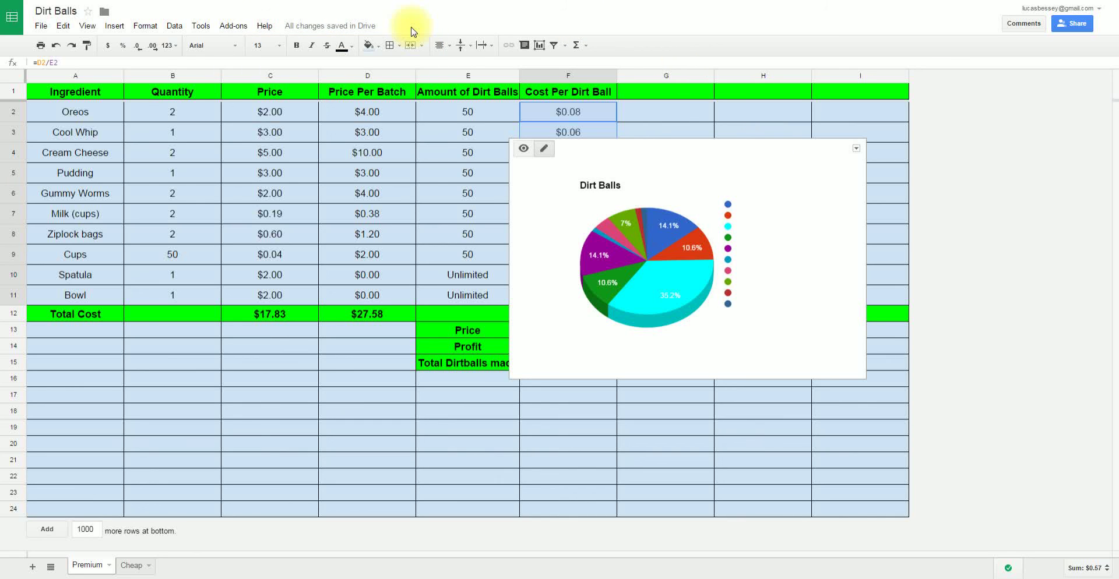